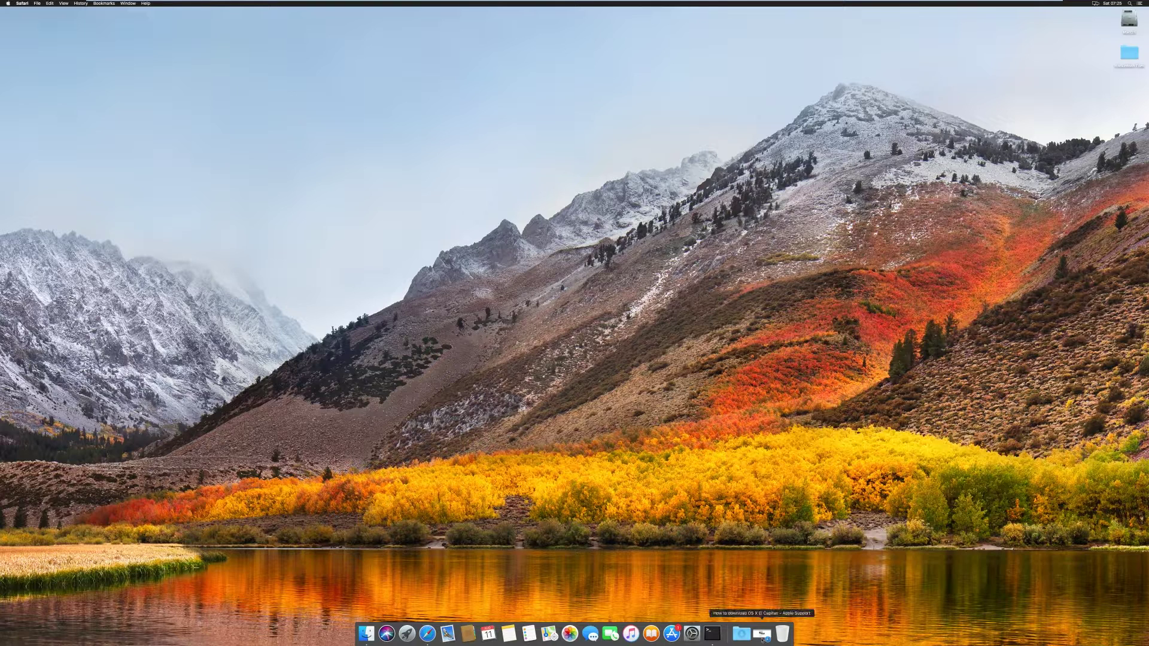
- Open the "How to download OS X El Capitan" page and follow its Get OS X El Capitan link to the App Store
{"action": "left_click", "coordinate": [762, 634]}
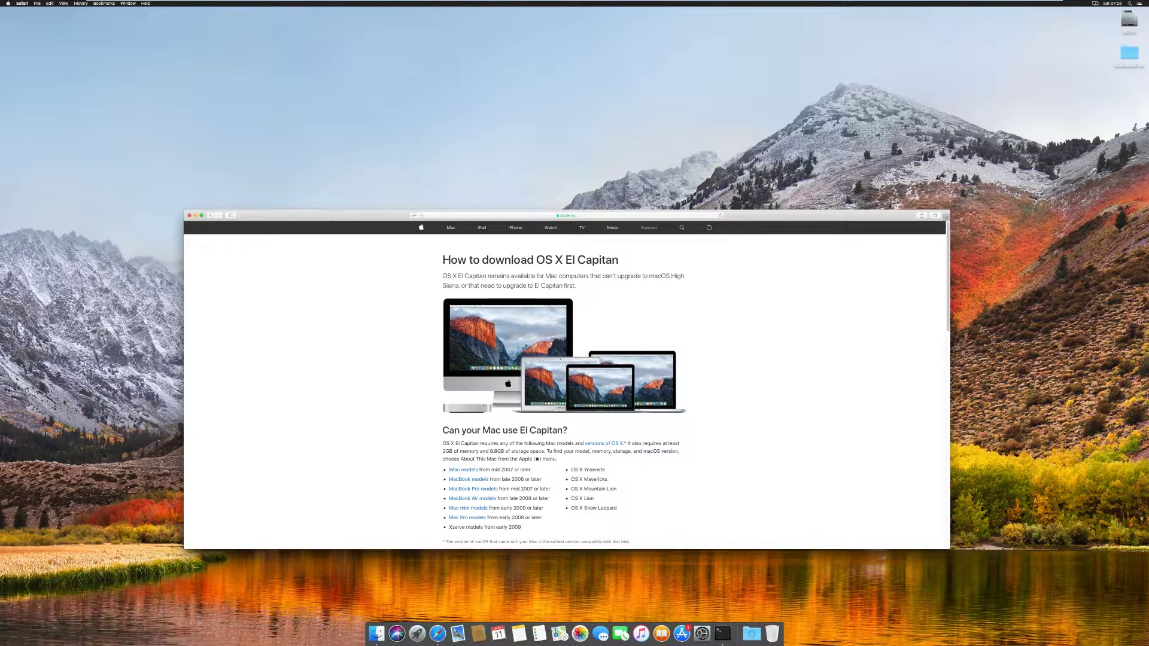
{"action": "scroll", "coordinate": [808, 457], "scroll_direction": "down", "scroll_amount": 10}
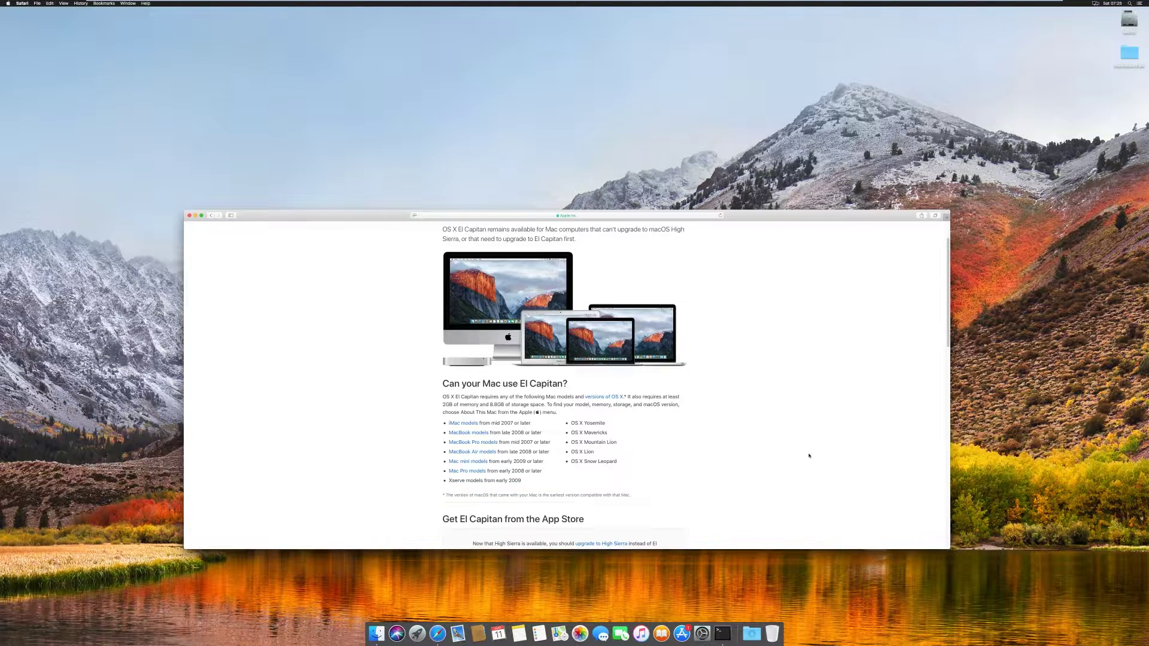
{"action": "scroll", "coordinate": [455, 353], "scroll_direction": "down", "scroll_amount": 1}
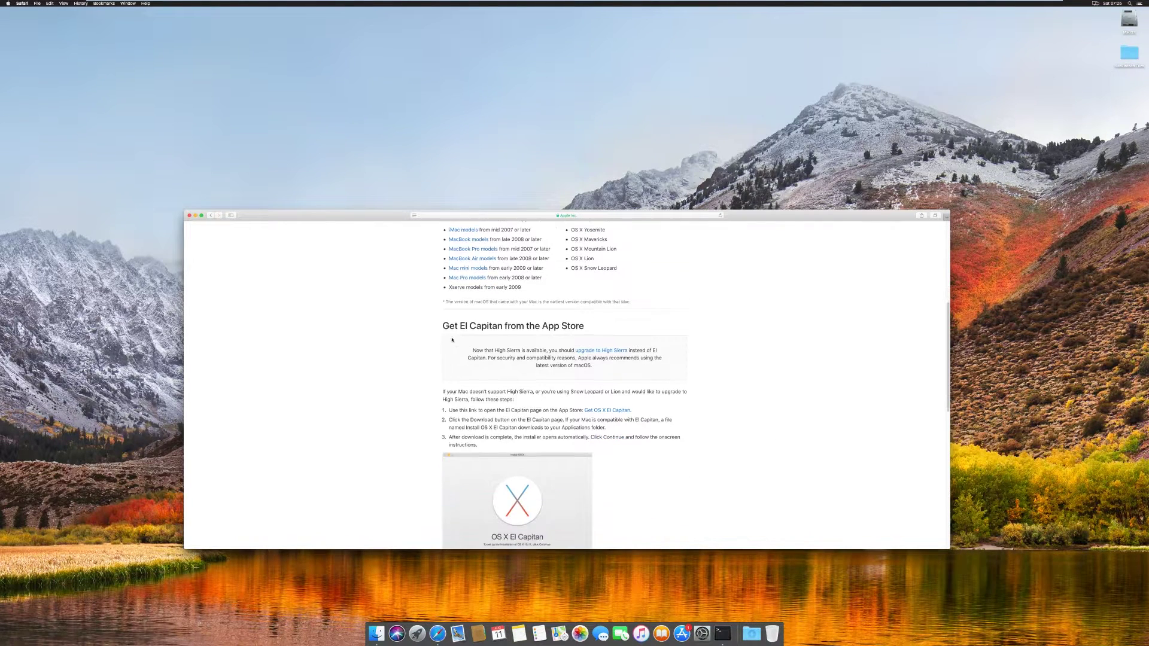
{"action": "left_click_drag", "start_coordinate": [442, 325], "coordinate": [585, 327]}
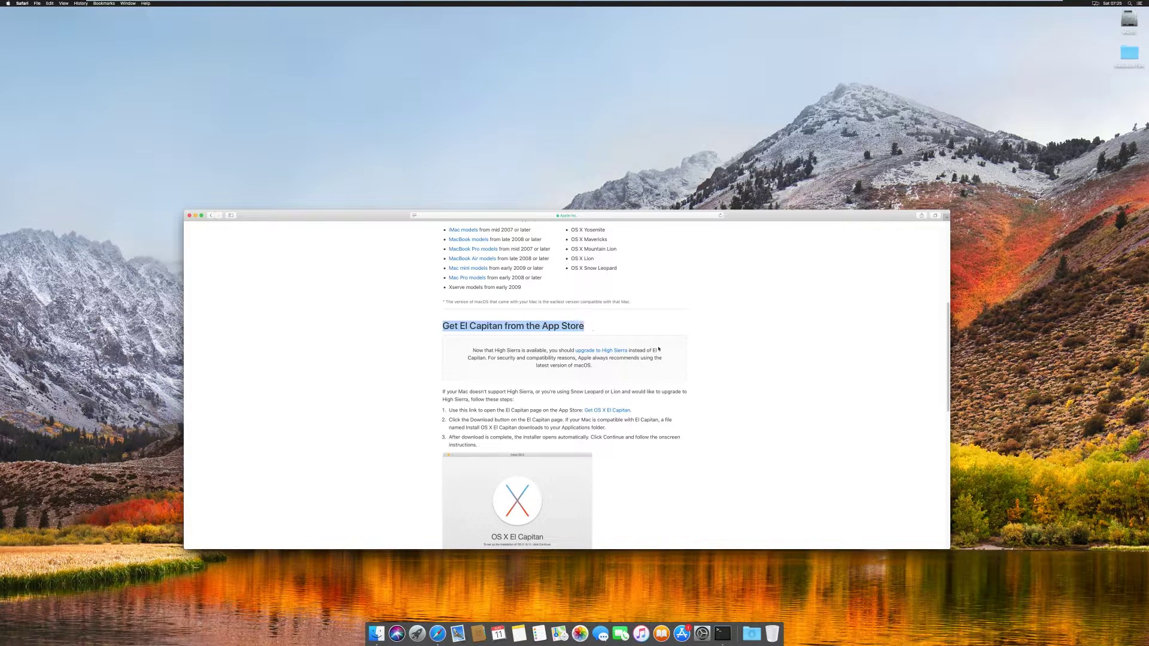
{"action": "left_click", "coordinate": [670, 393]}
{"action": "scroll", "coordinate": [621, 422], "scroll_direction": "down", "scroll_amount": 3}
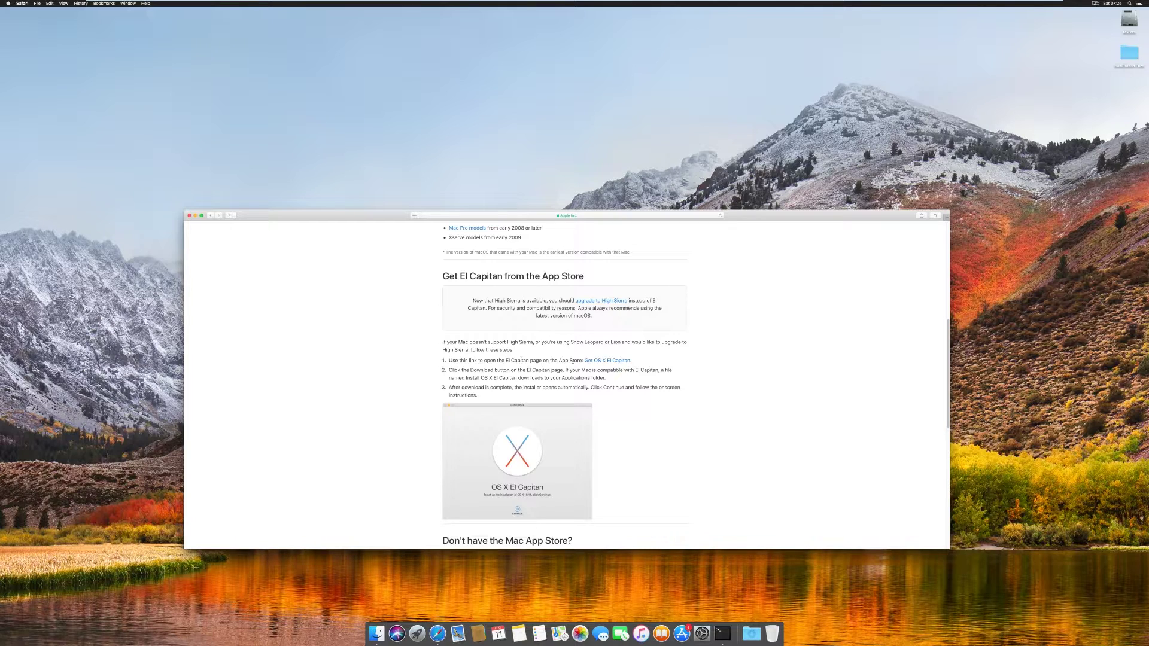
{"action": "left_click", "coordinate": [606, 361]}
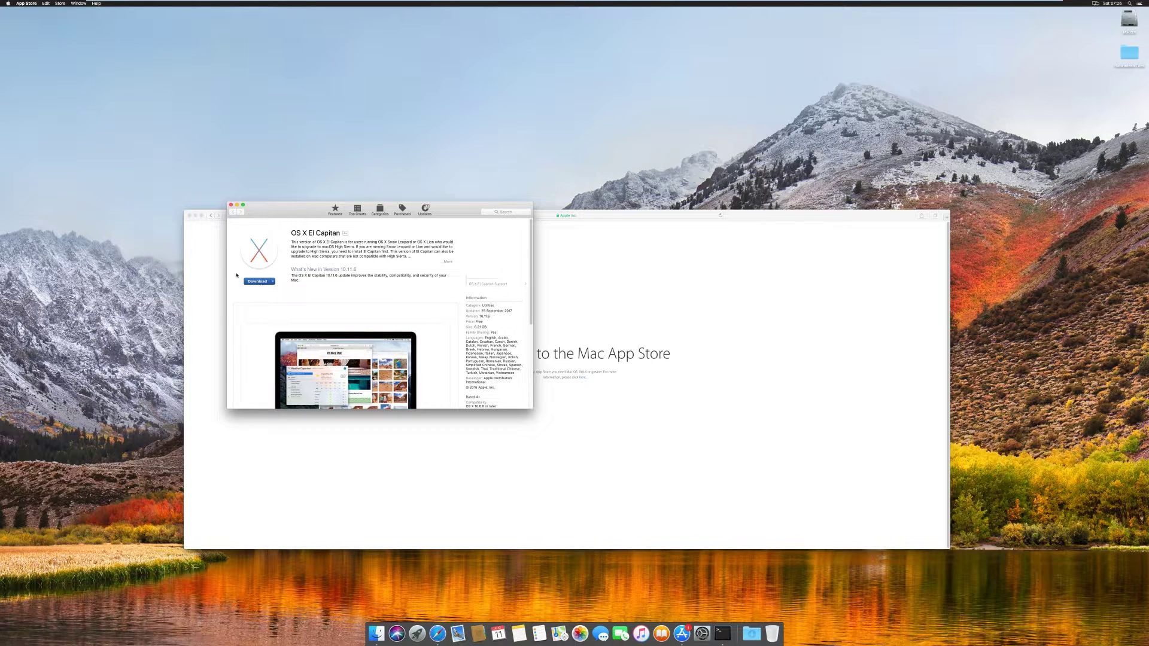
{"action": "left_click", "coordinate": [200, 229]}
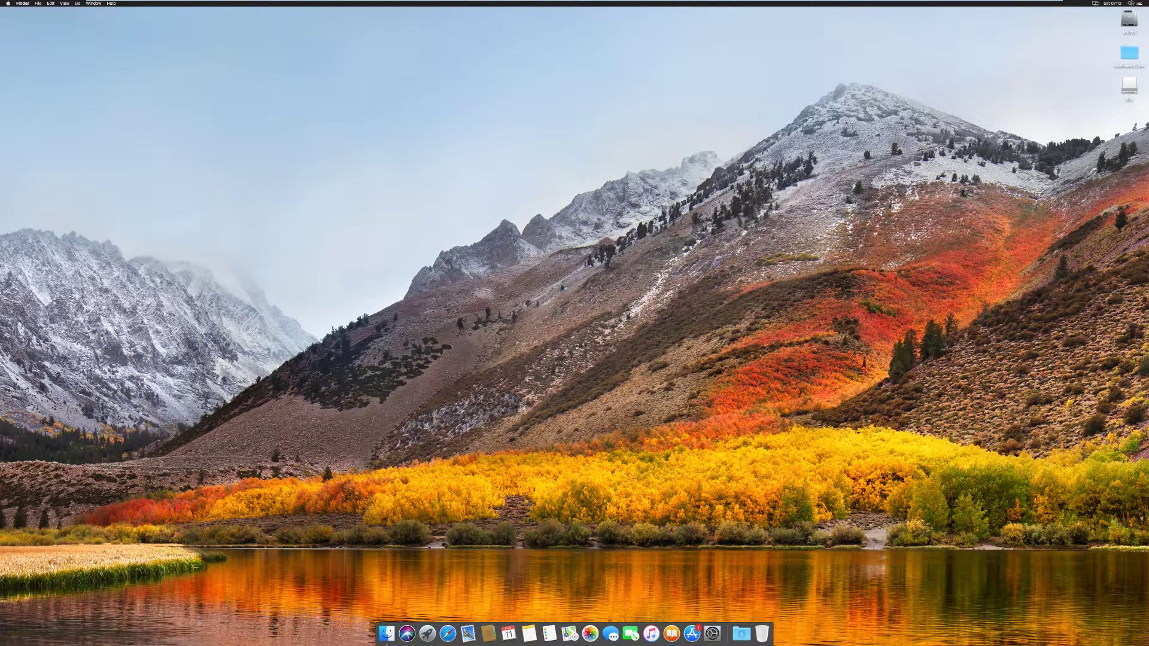
- Open Disk Utility and show all devices in its device list
{"action": "key", "text": "super+space"}
{"action": "type", "text": "ter"}
{"action": "type", "text": "disk"}
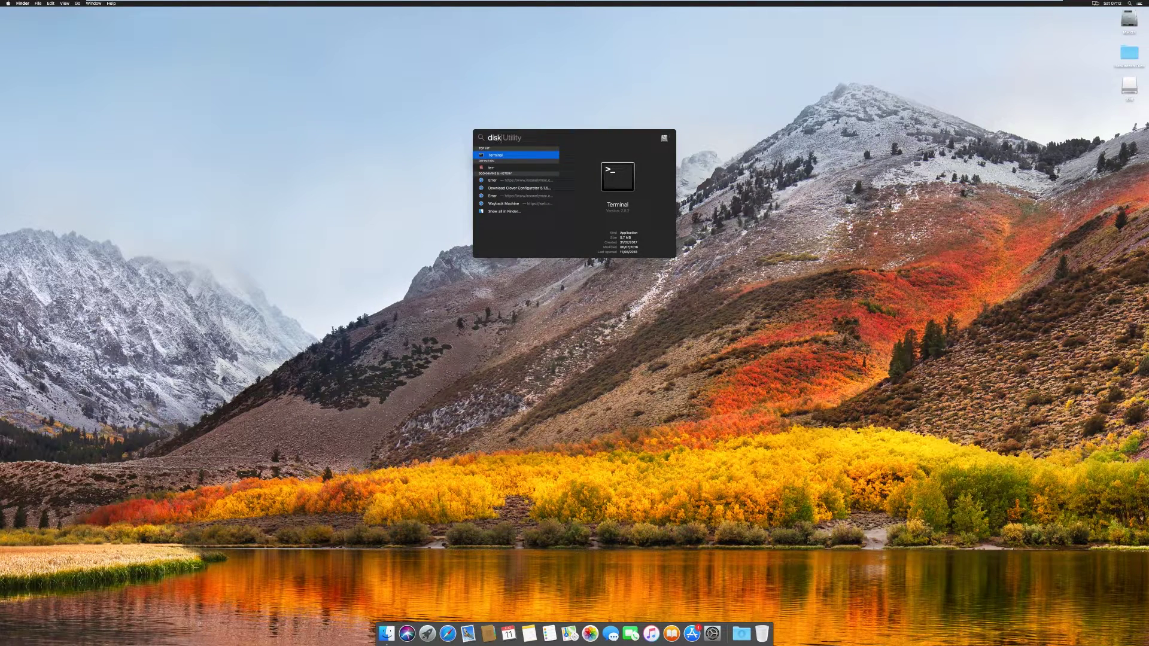
{"action": "key", "text": "Return"}
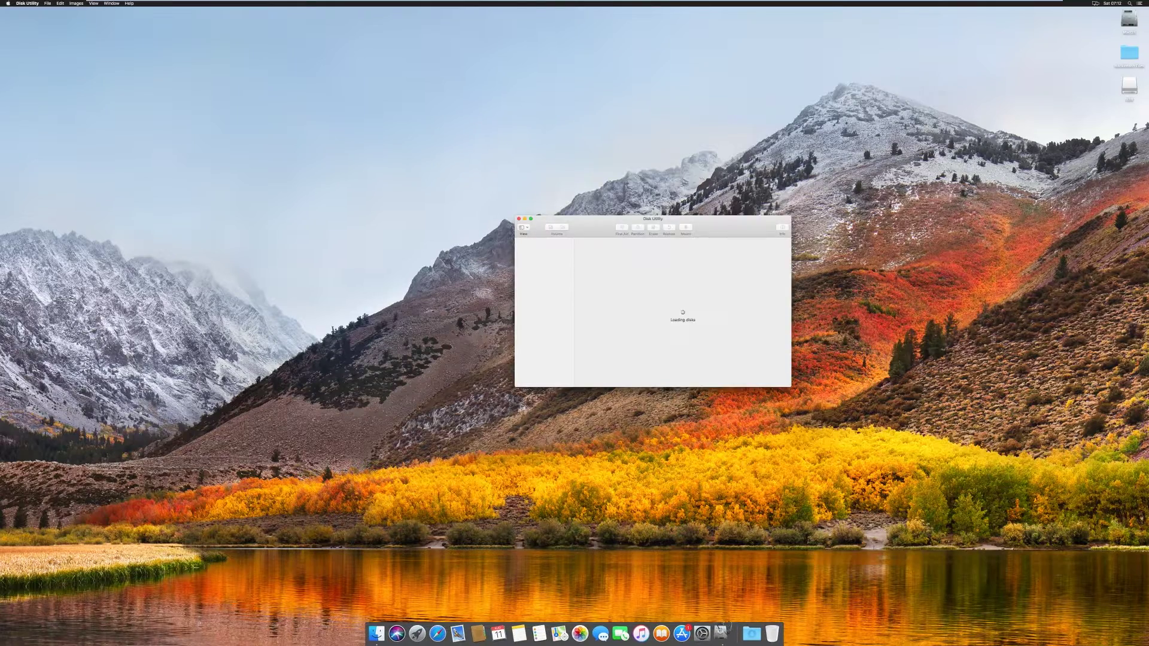
{"action": "left_click", "coordinate": [524, 228]}
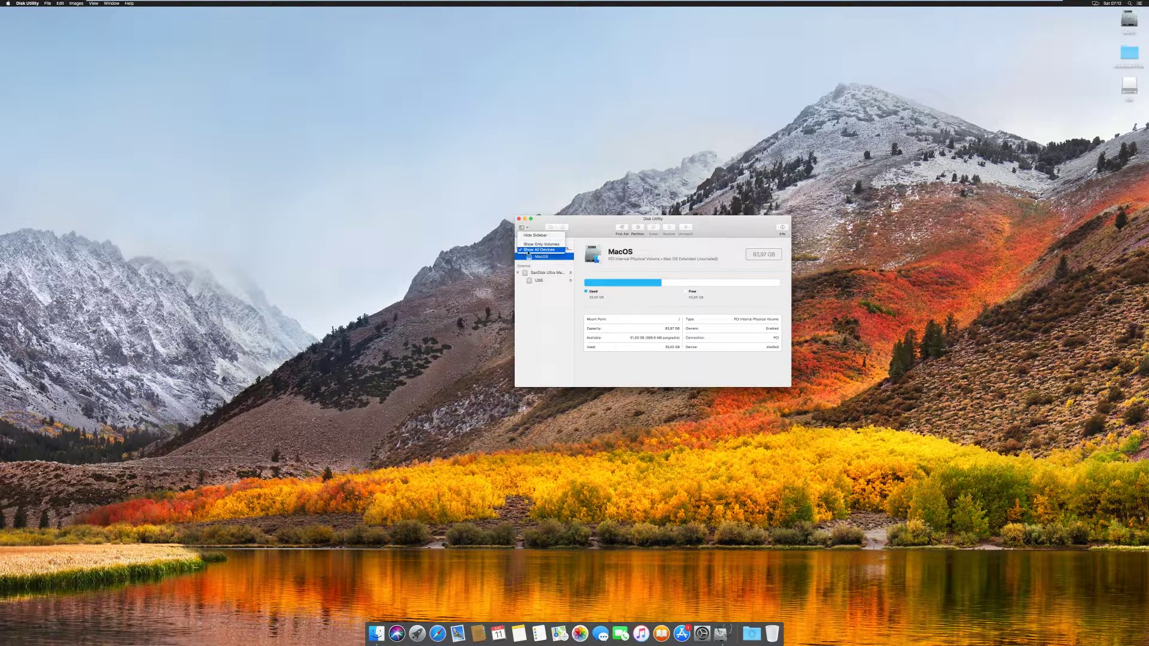
{"action": "left_click", "coordinate": [528, 250]}
{"action": "key", "text": "Up"}
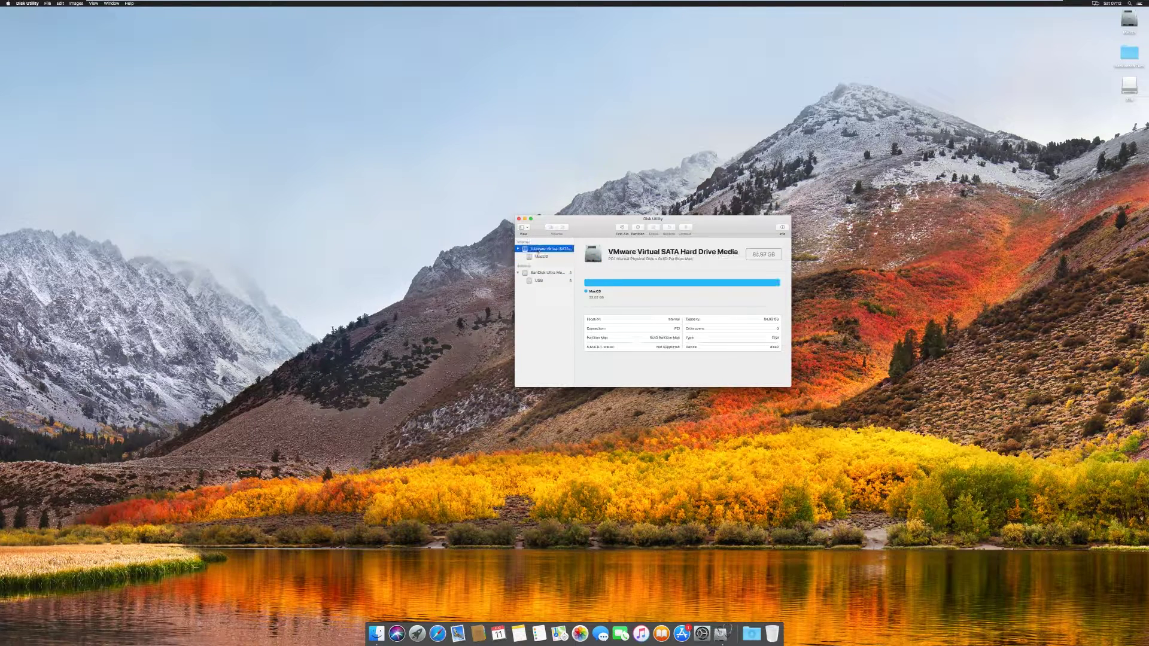
- Erase the SanDisk Ultra Media drive as Mac OS Extended (Journaled) with Master Boot Record, name it USB, and close Disk Utility
{"action": "left_click", "coordinate": [542, 275]}
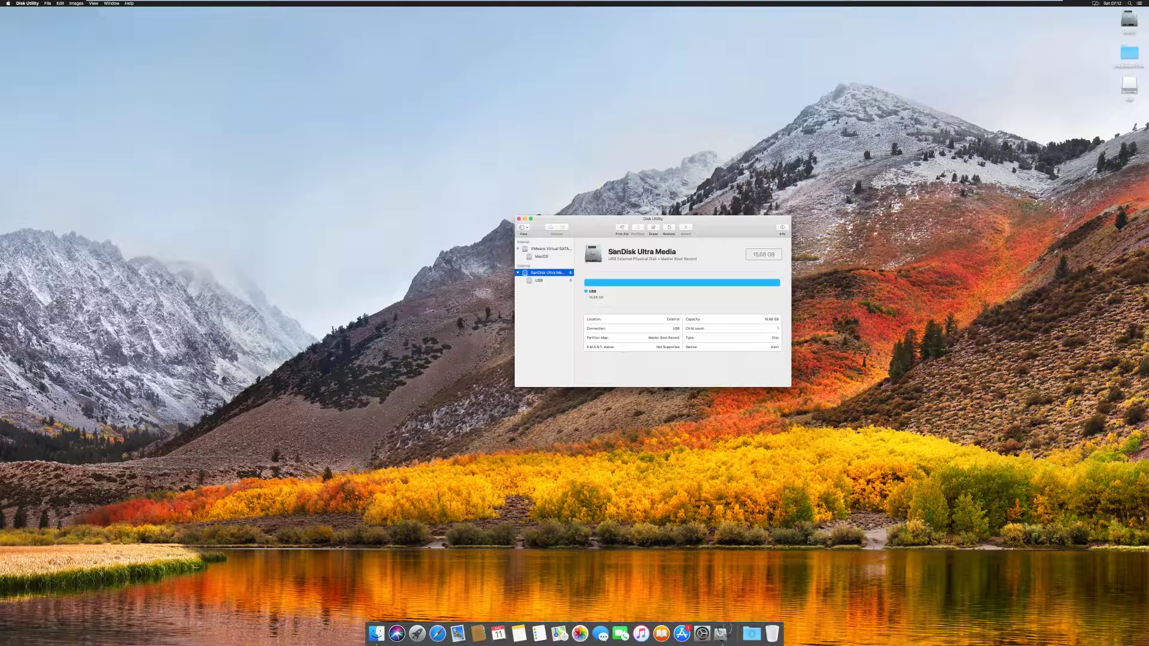
{"action": "left_click", "coordinate": [653, 228]}
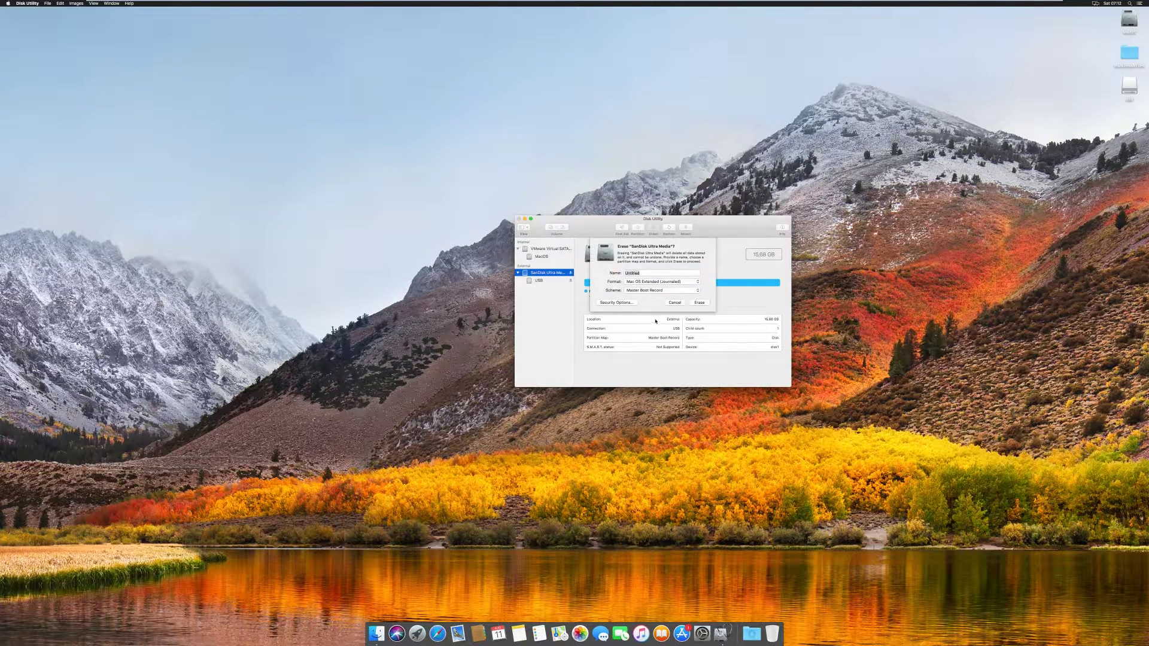
{"action": "type", "text": "USB"}
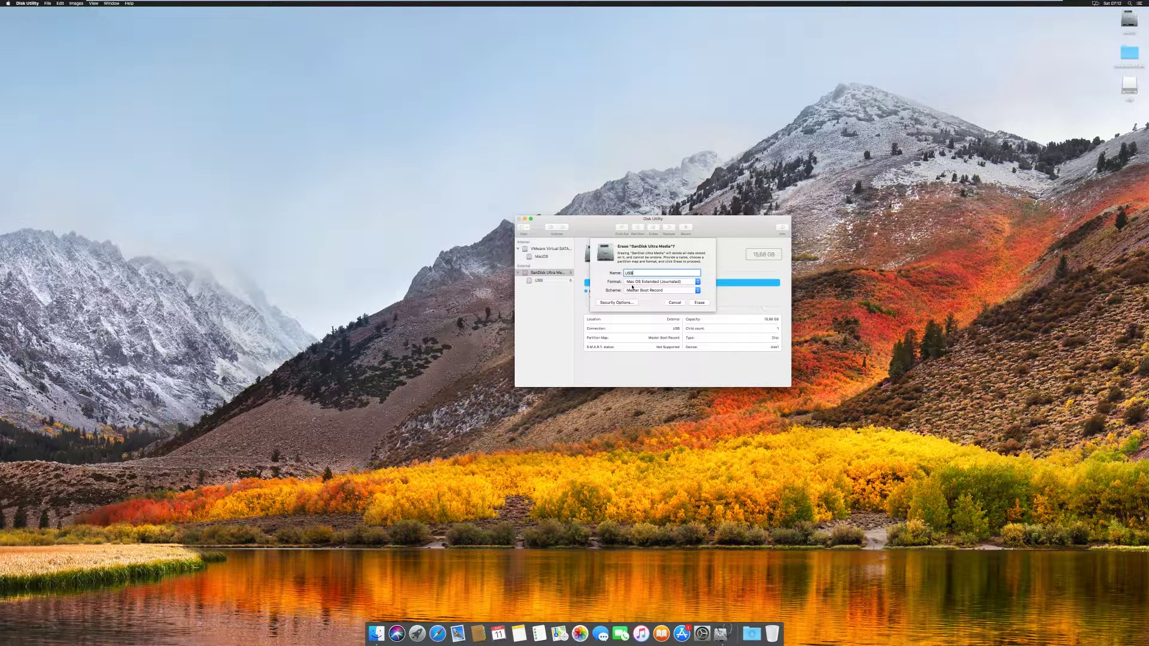
{"action": "key", "text": "Return"}
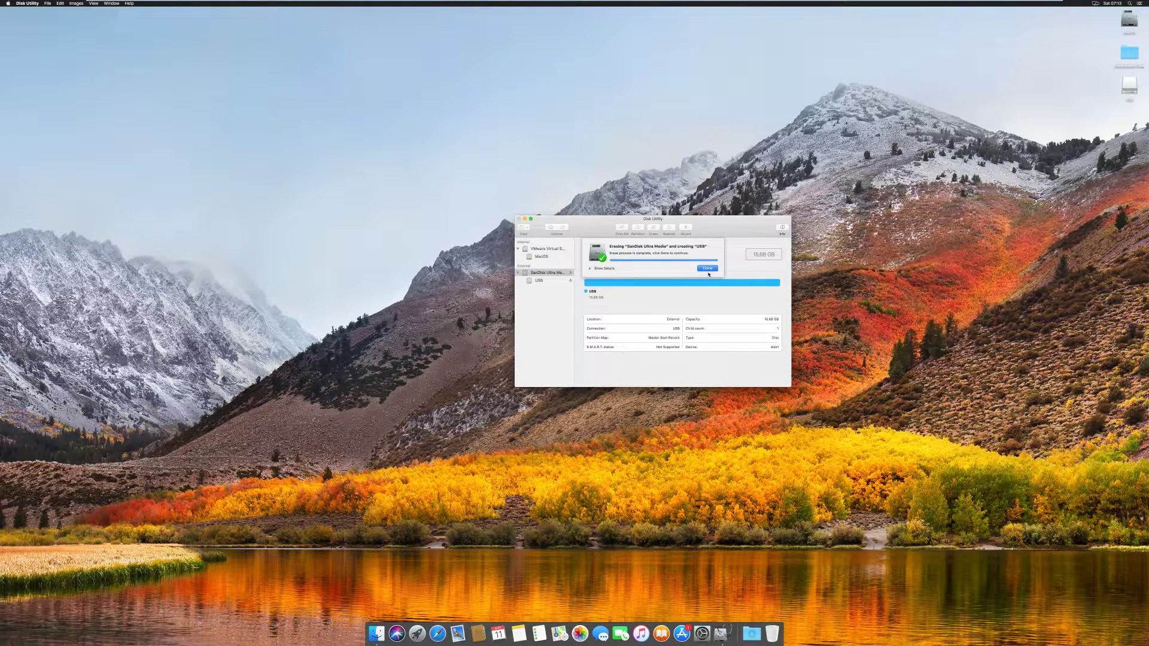
{"action": "left_click", "coordinate": [708, 269]}
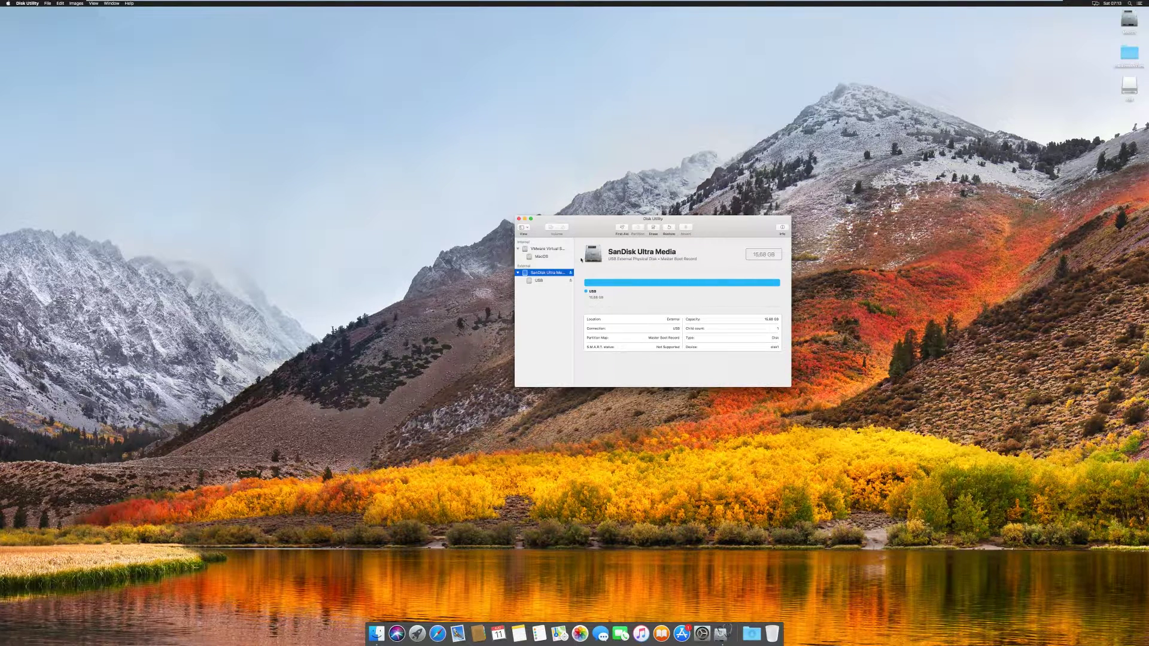
{"action": "left_click", "coordinate": [518, 220]}
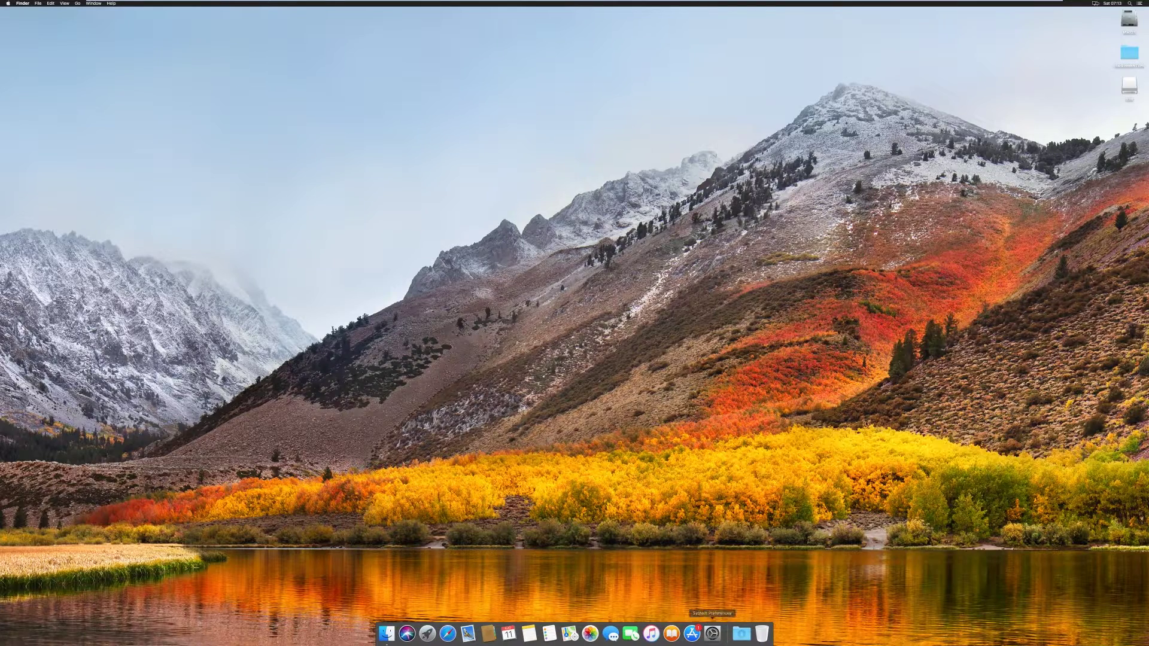
- Find and open Terminal with a Spotlight search
{"action": "left_click", "coordinate": [1129, 3]}
{"action": "type", "text": "disk"}
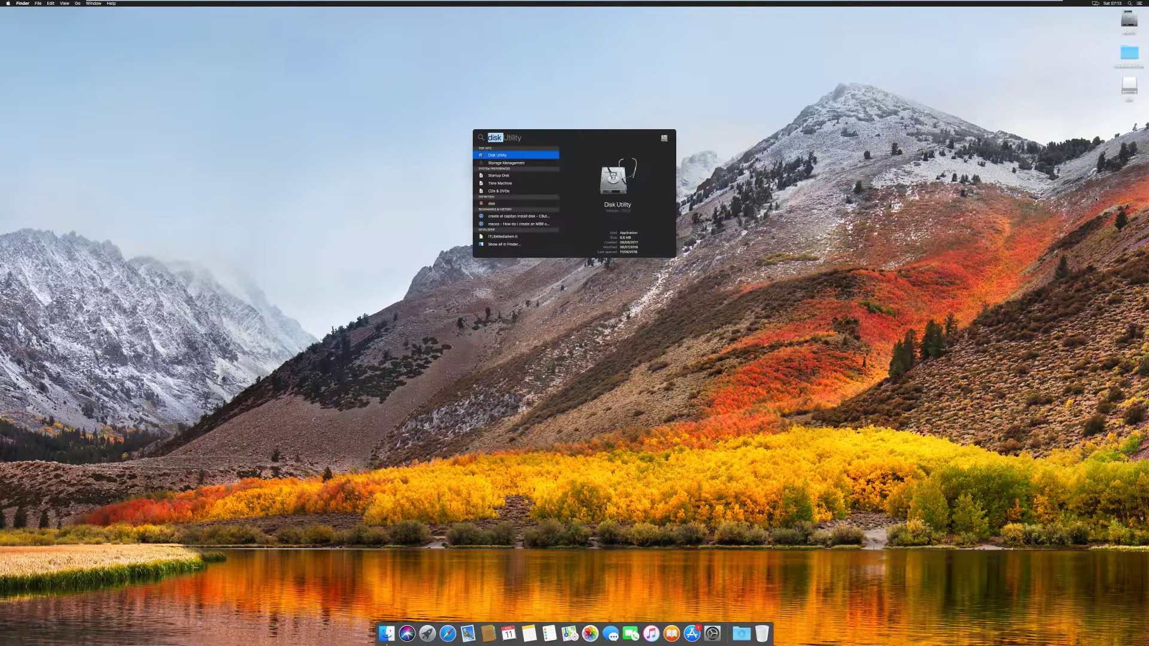
{"action": "type", "text": "termina"}
{"action": "key", "text": "Return"}
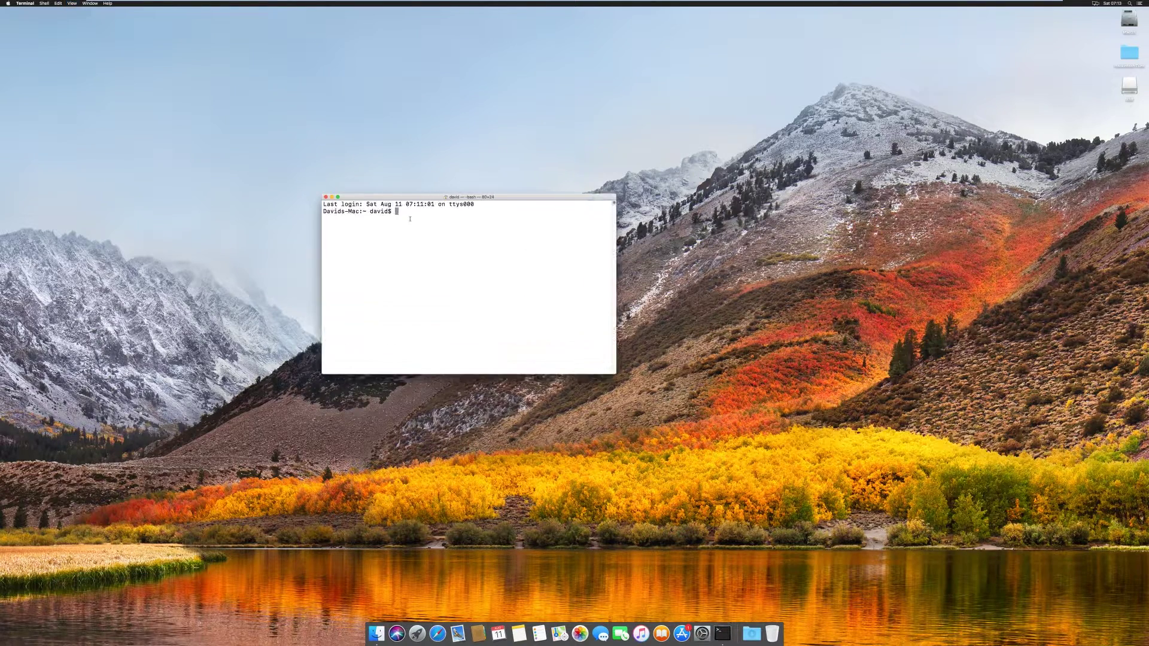
- Run createinstallmedia from Install OS X El Capitan.app with sudo, volume /Volumes/USB and that app as applicationpath, and enter the account password
{"action": "type", "text": "sudo /Applications/Install\\ OS\\ X\\ El\\ Capitan.app/Contents/Resources/createinstallmedia --volume /Volumes/USB --applicationpath /Applications/Install\\ OS\\ X\\ El\\ Capitan.app"}
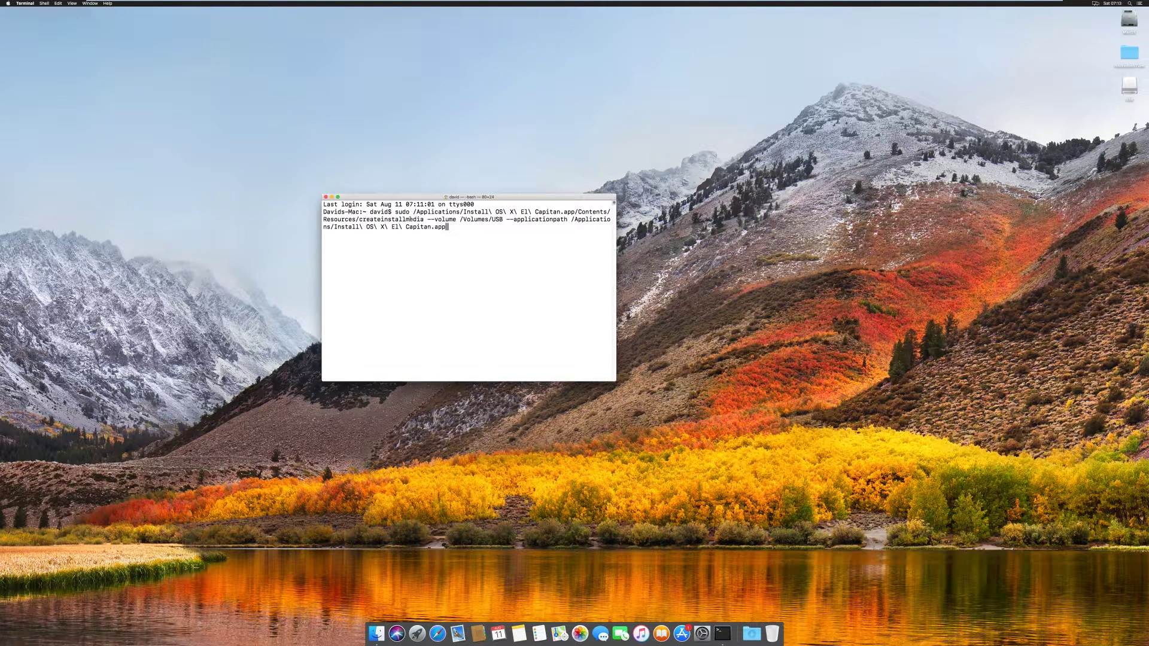
{"action": "key", "text": "Return"}
{"action": "key", "text": "Return"}
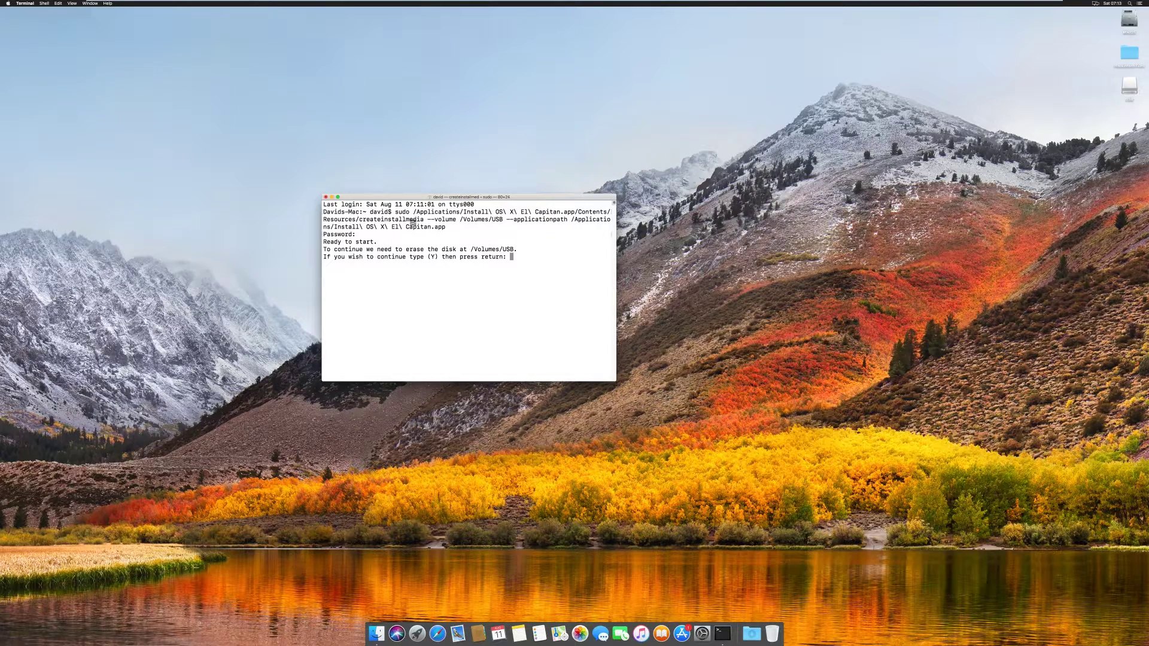
- Confirm erasing /Volumes/USB with y, let the installer media be created, and close the Terminal window
{"action": "type", "text": "y"}
{"action": "key", "text": "Return"}
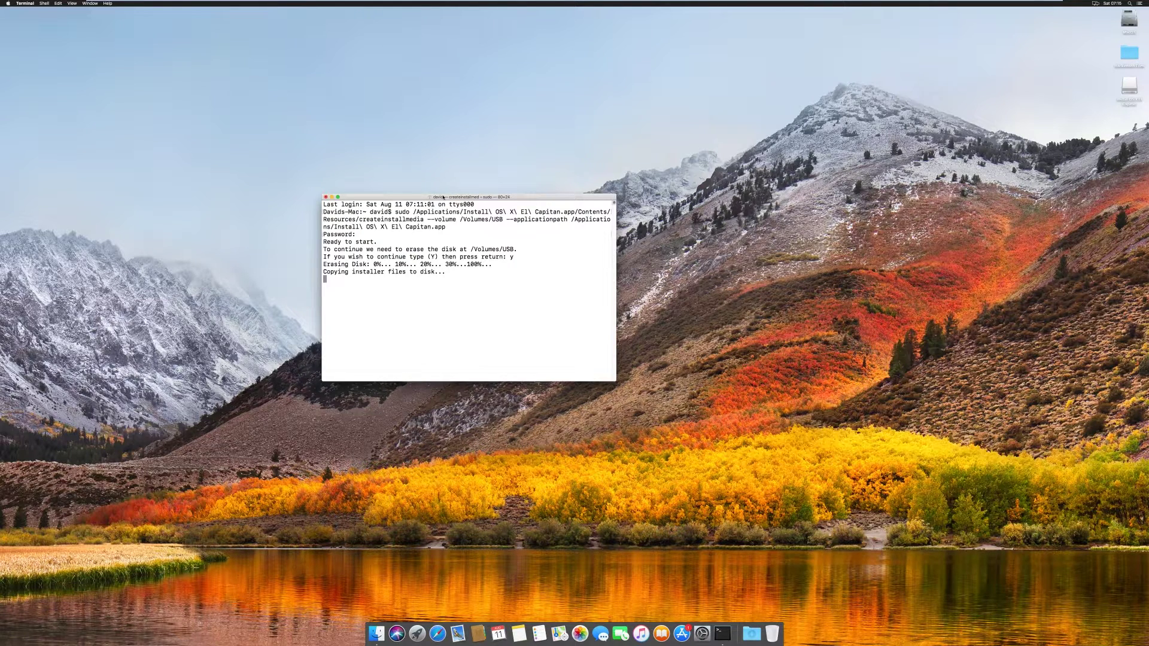
{"action": "left_click_drag", "start_coordinate": [442, 197], "coordinate": [510, 199]}
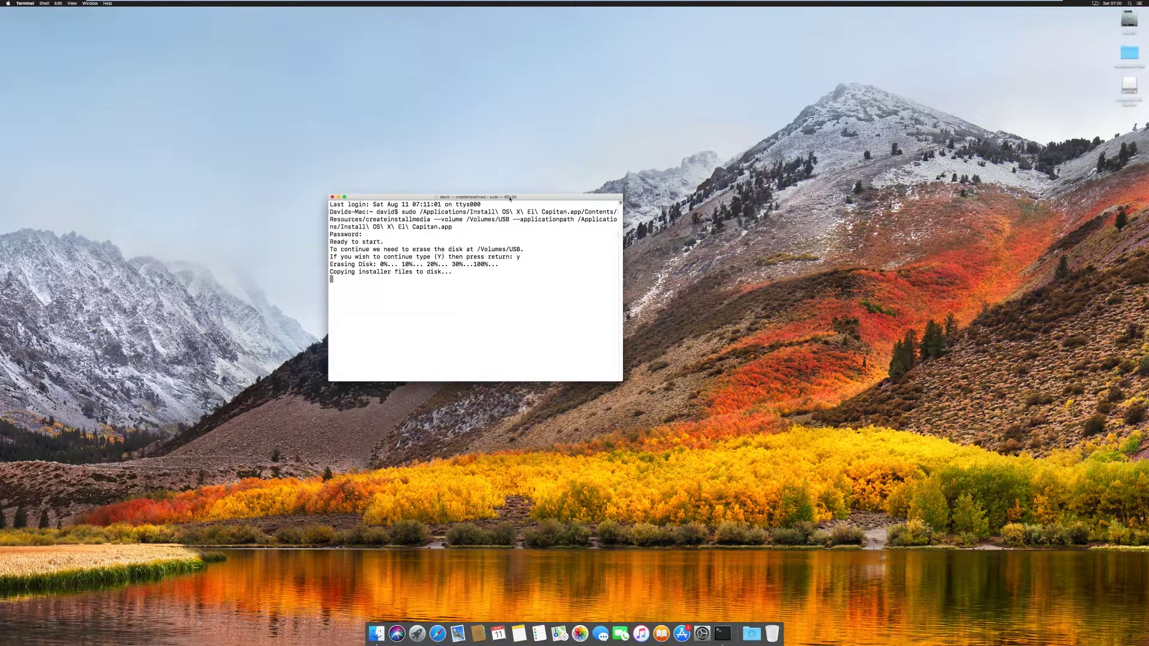
{"action": "left_click_drag", "start_coordinate": [510, 198], "coordinate": [516, 196]}
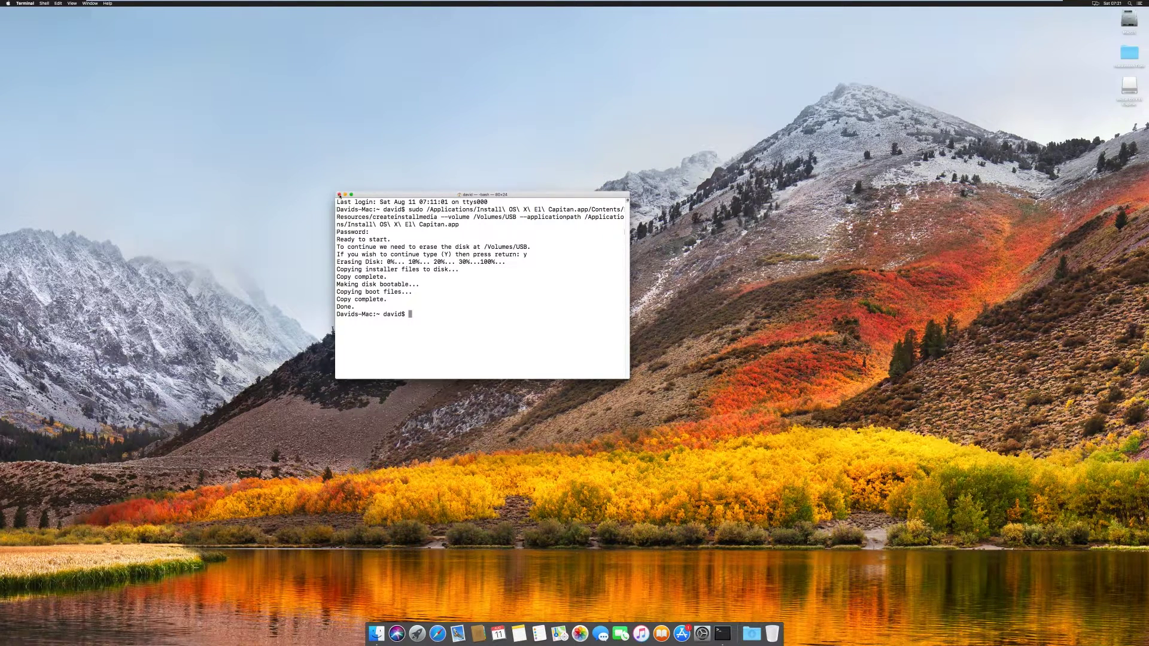
{"action": "left_click", "coordinate": [339, 195]}
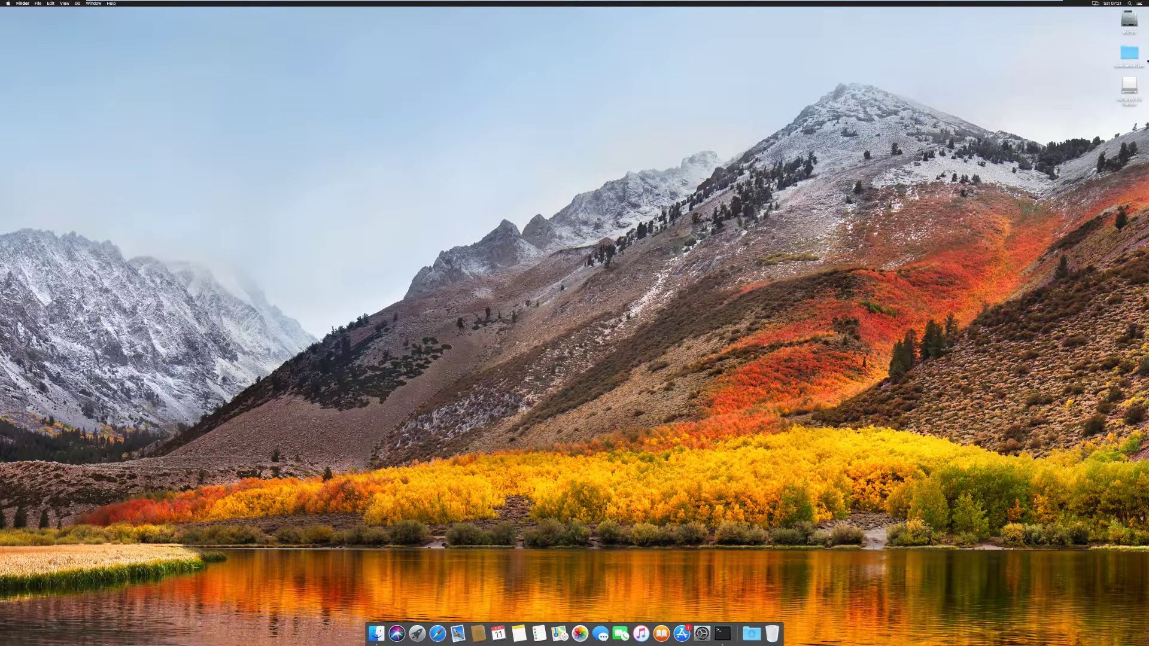
- Open the Clover folder inside Hackintosh Files on the desktop and launch the Clover_v2.4k_r4097.pkg installer
{"action": "double_click", "coordinate": [1127, 53]}
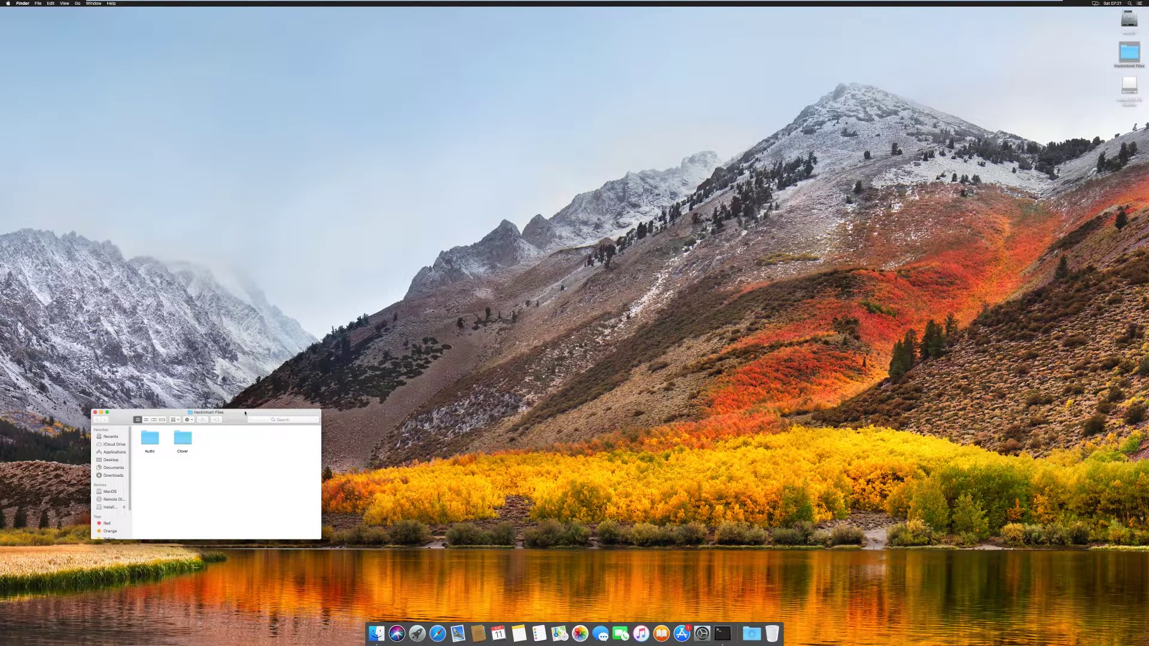
{"action": "left_click_drag", "start_coordinate": [244, 412], "coordinate": [628, 187]}
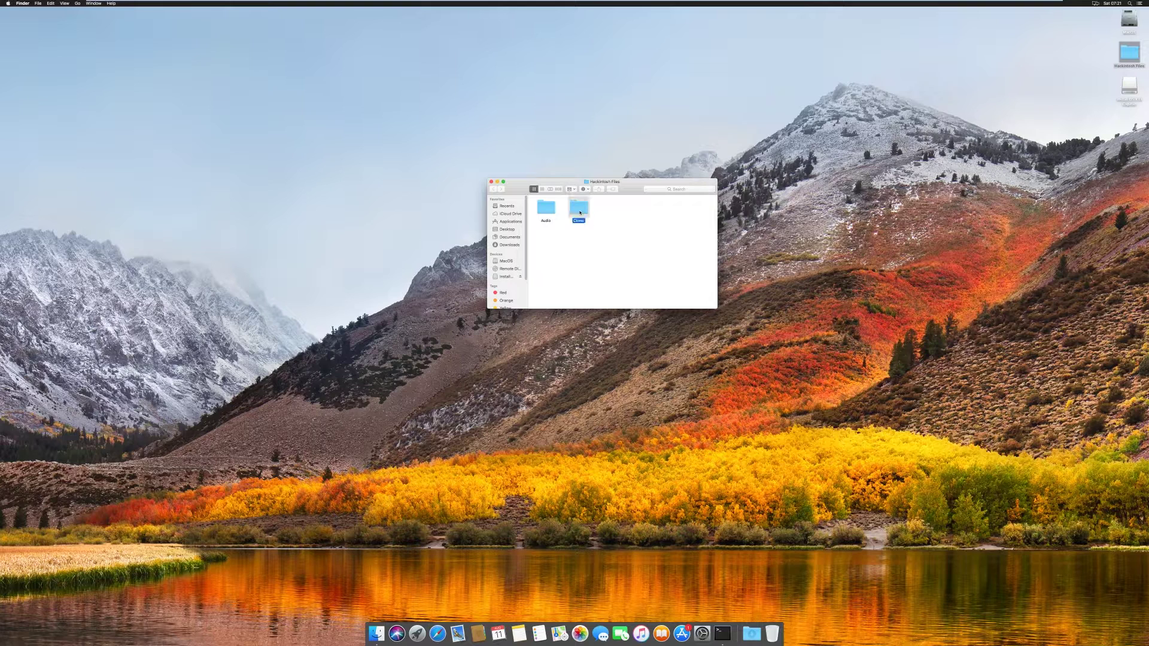
{"action": "double_click", "coordinate": [579, 209]}
{"action": "left_click", "coordinate": [578, 210]}
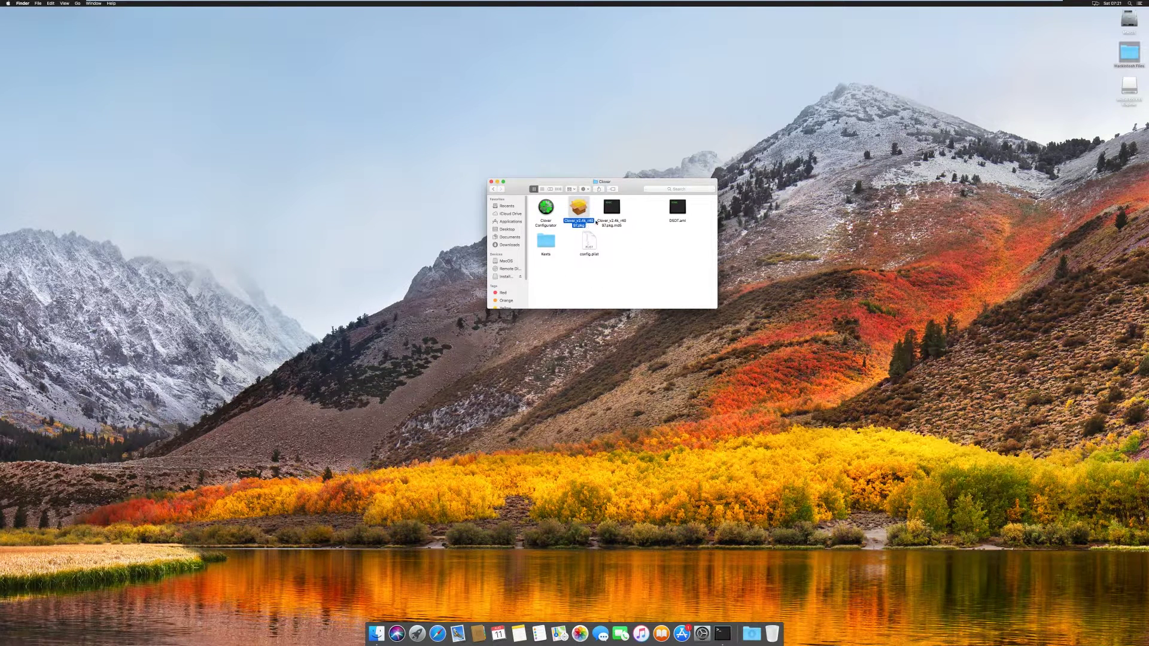
{"action": "double_click", "coordinate": [589, 224]}
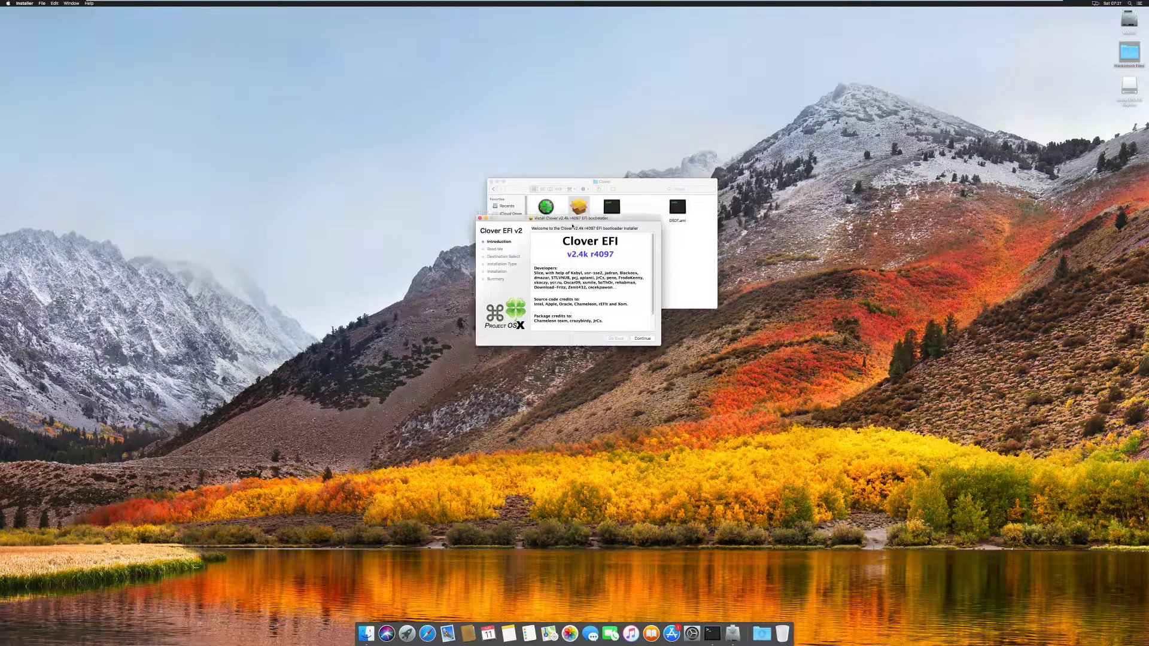
- Proceed through the Clover installer's introduction and set the install destination to the Install OS X El Capitan disk
{"action": "left_click", "coordinate": [655, 432]}
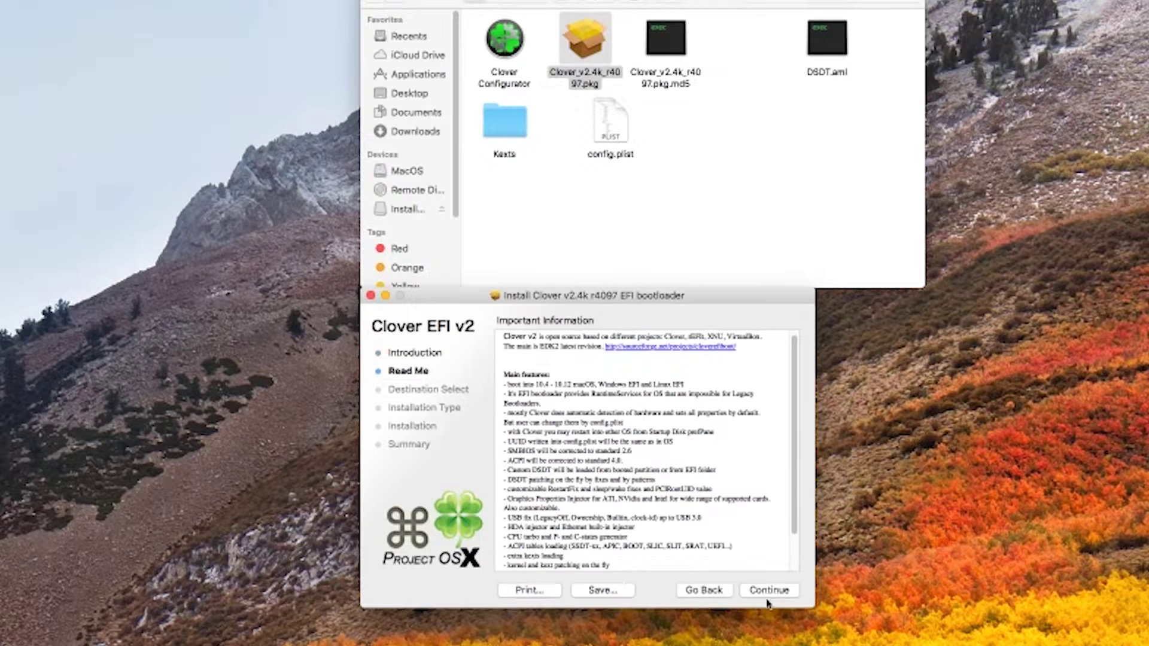
{"action": "left_click", "coordinate": [655, 432]}
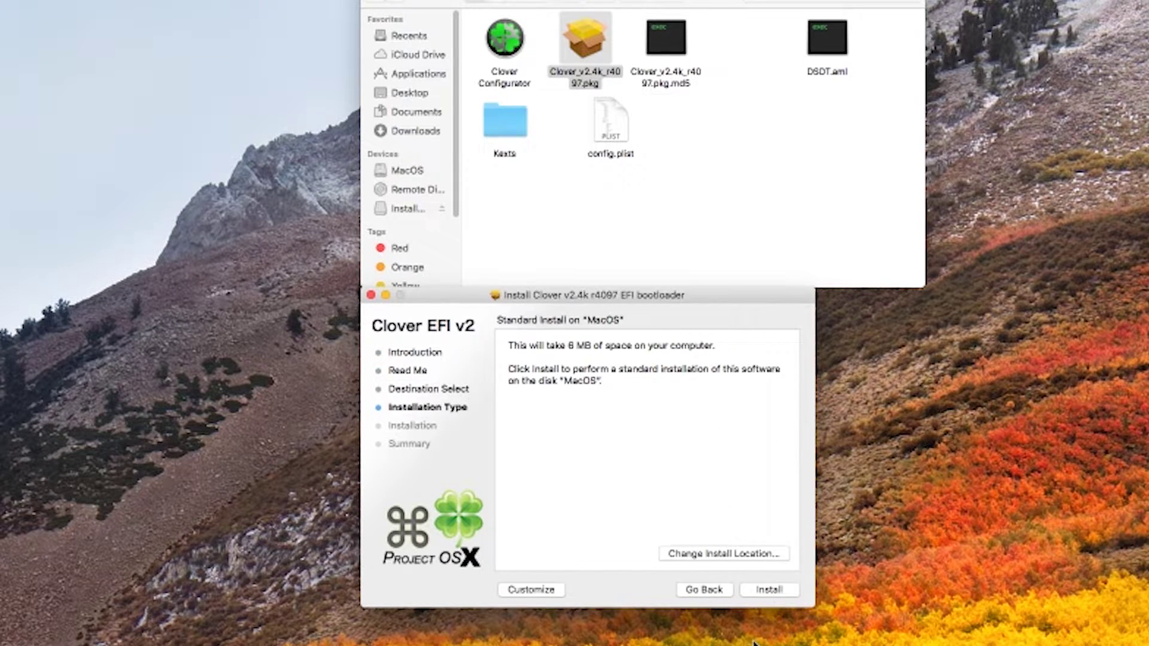
{"action": "left_click", "coordinate": [723, 554]}
{"action": "left_click", "coordinate": [643, 422]}
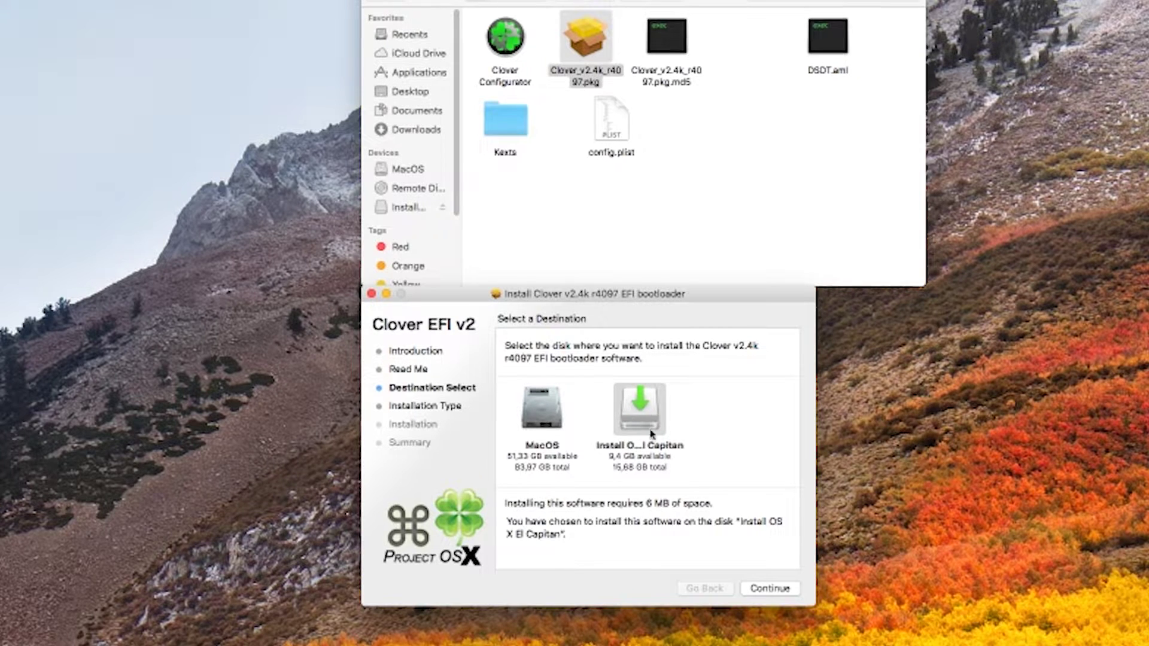
{"action": "left_click", "coordinate": [766, 588]}
- Customize the Clover installation to install Clover in the ESP and install boot0af in MBR
{"action": "left_click", "coordinate": [533, 588]}
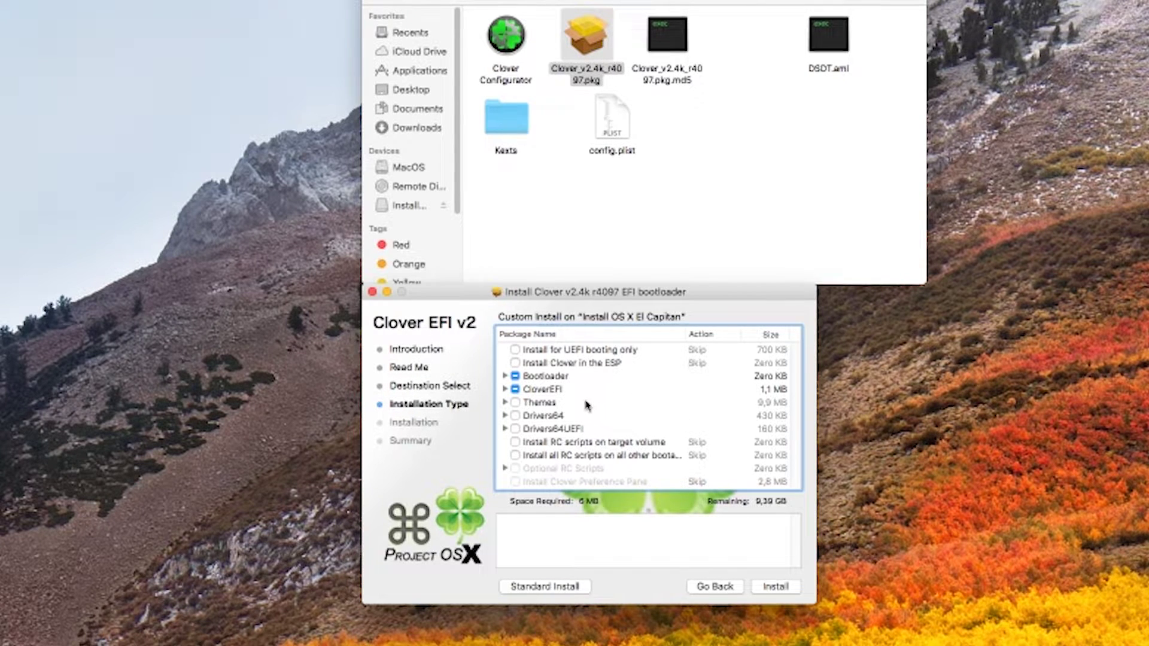
{"action": "left_click", "coordinate": [515, 363]}
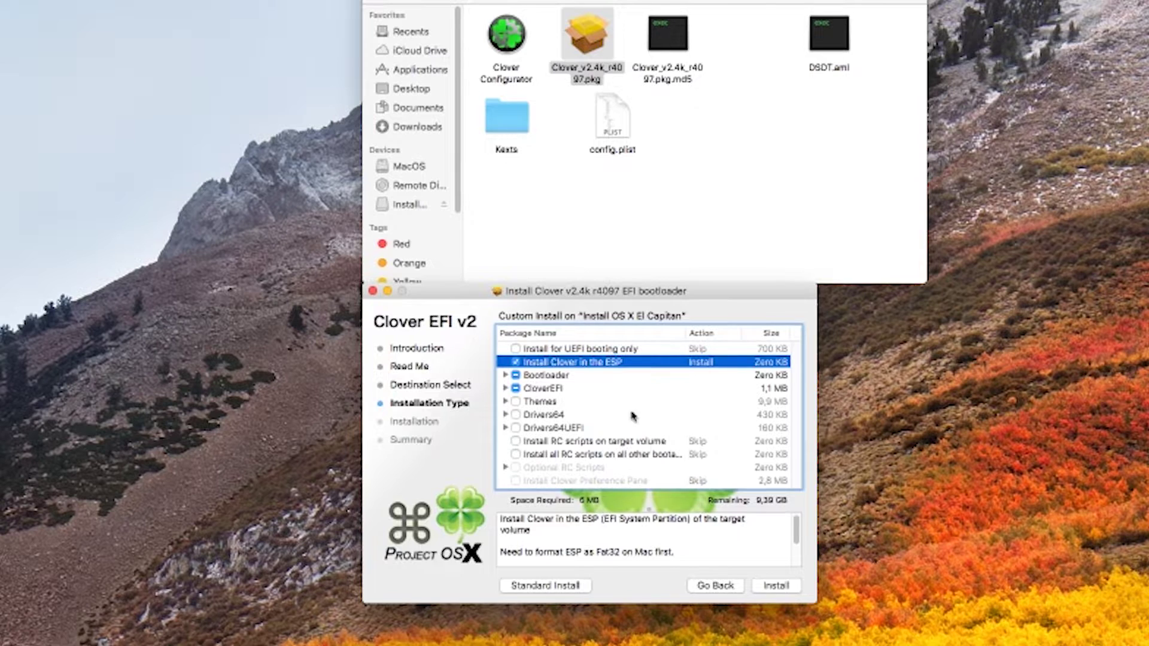
{"action": "left_click", "coordinate": [506, 375]}
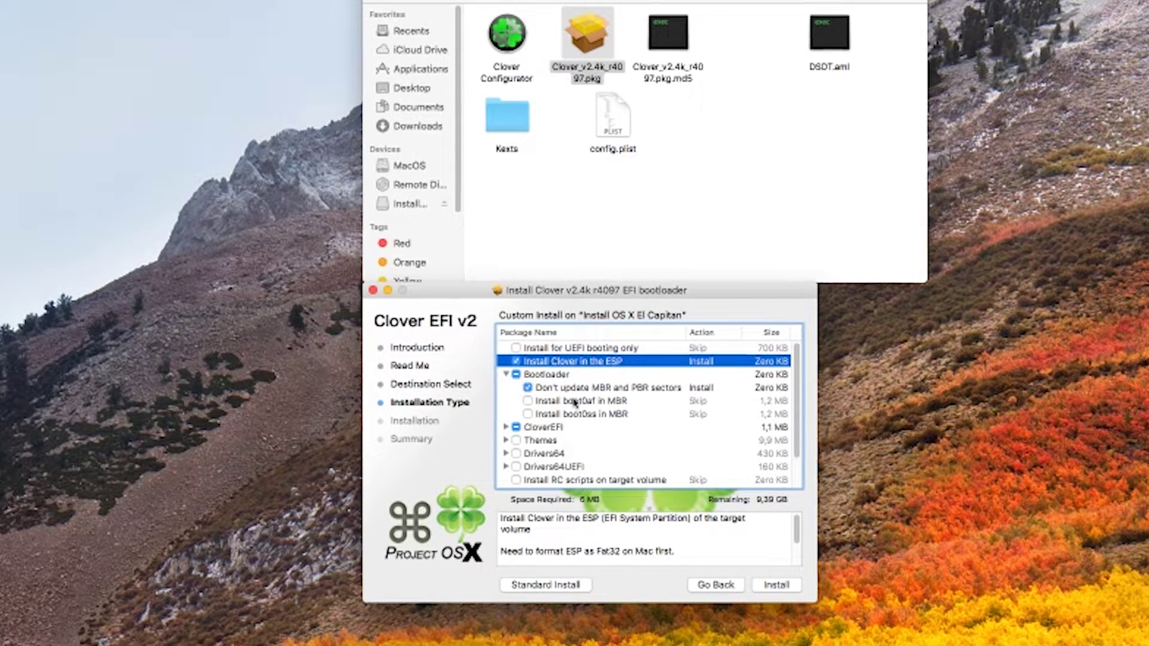
{"action": "left_click", "coordinate": [528, 401]}
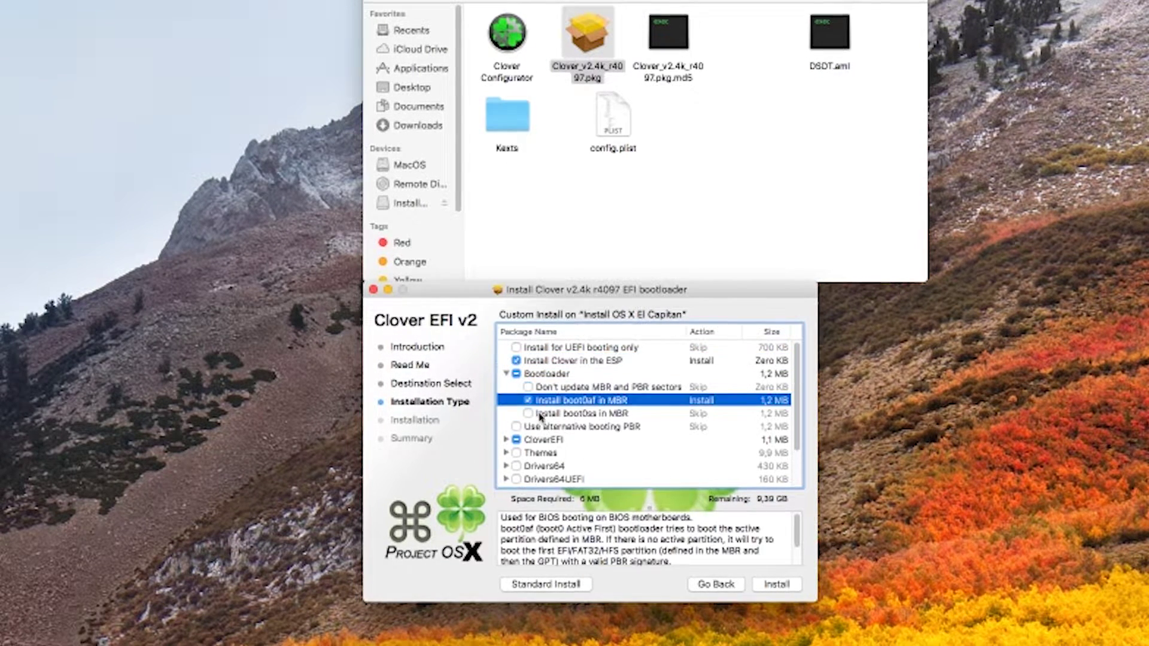
- Expand the CloverEFI package group and select its CloverEFI 64-bits SATA entry
{"action": "left_click", "coordinate": [506, 436]}
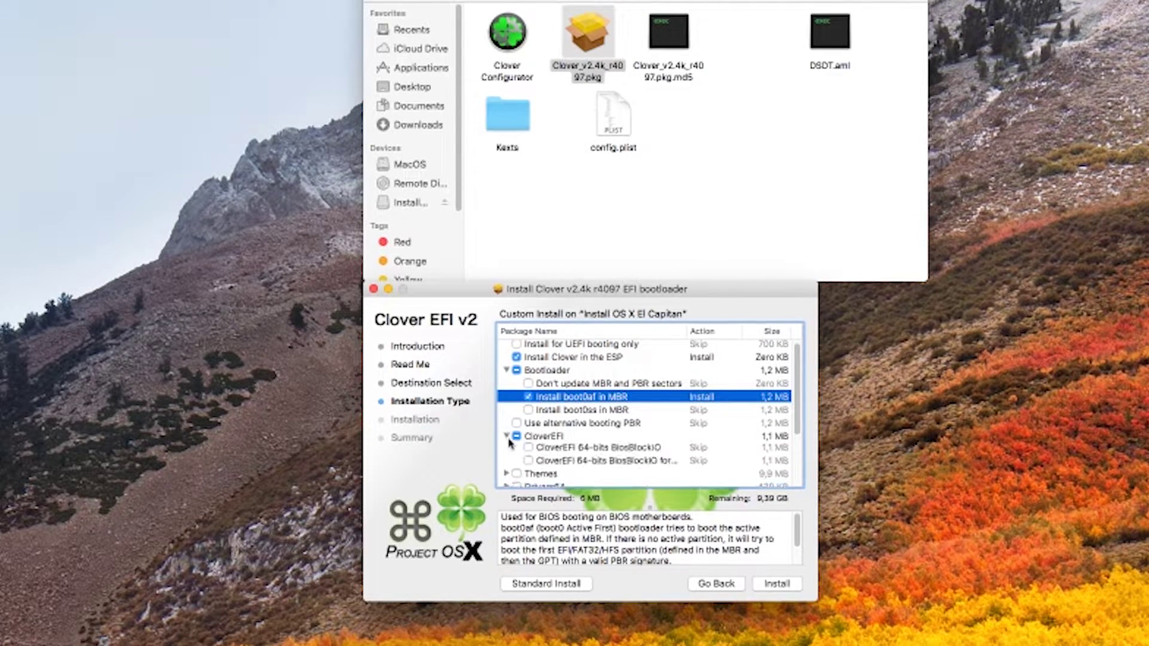
{"action": "left_click_drag", "start_coordinate": [797, 416], "coordinate": [797, 441]}
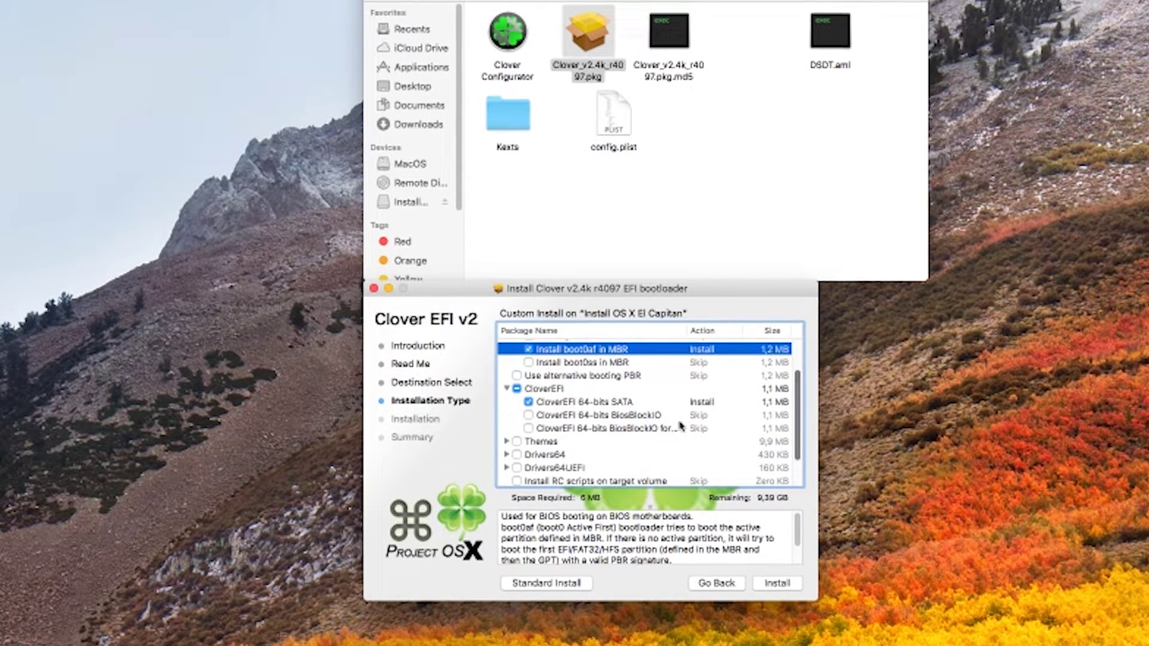
{"action": "left_click", "coordinate": [589, 404]}
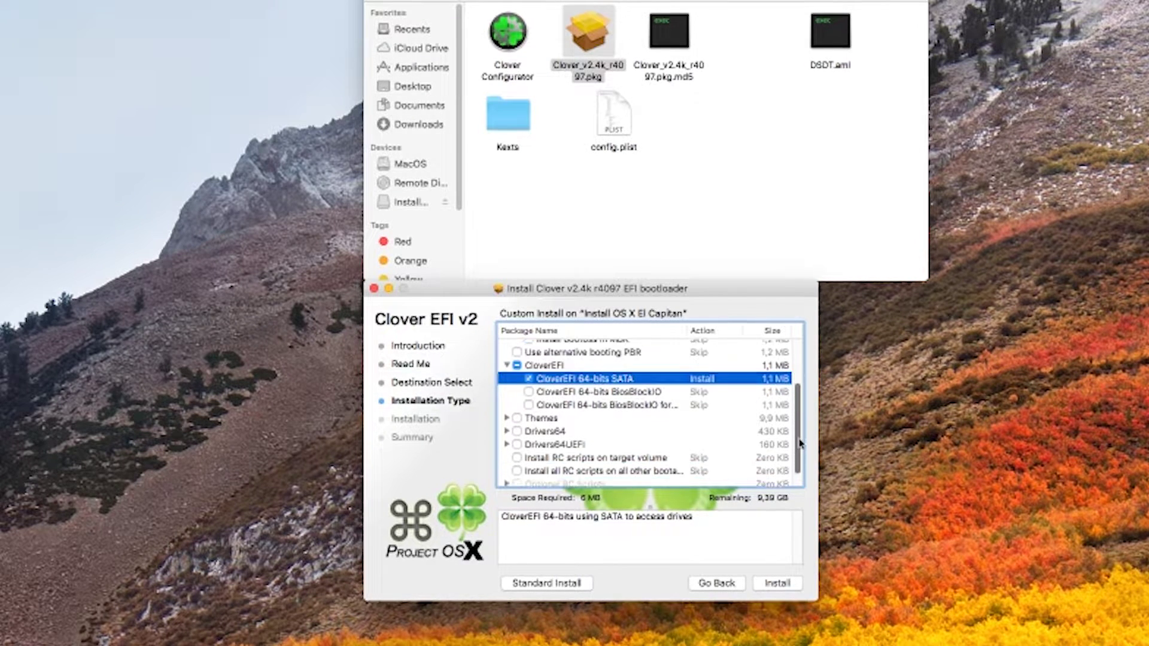
- Enable the EmuVariableUefi-64, OsxAptioFixDrv-64 and PartitionDxe-64 drivers in the Drivers64UEFI group
{"action": "scroll", "coordinate": [526, 431], "scroll_direction": "down", "scroll_amount": 3}
{"action": "left_click", "coordinate": [507, 427]}
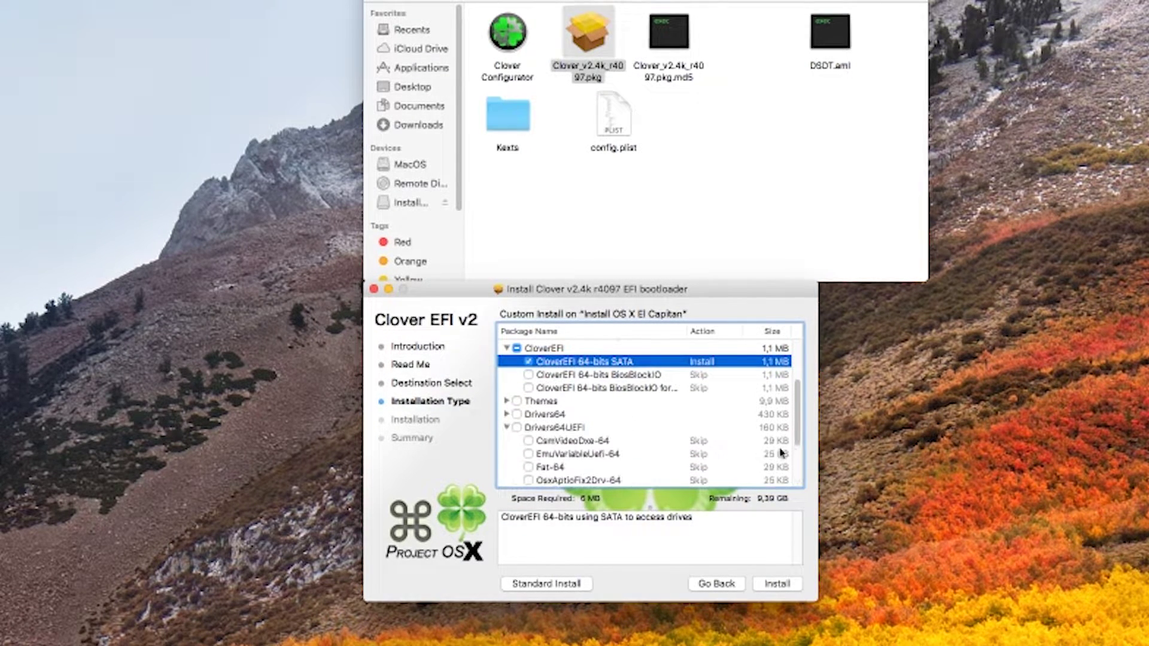
{"action": "left_click_drag", "start_coordinate": [800, 426], "coordinate": [801, 442]}
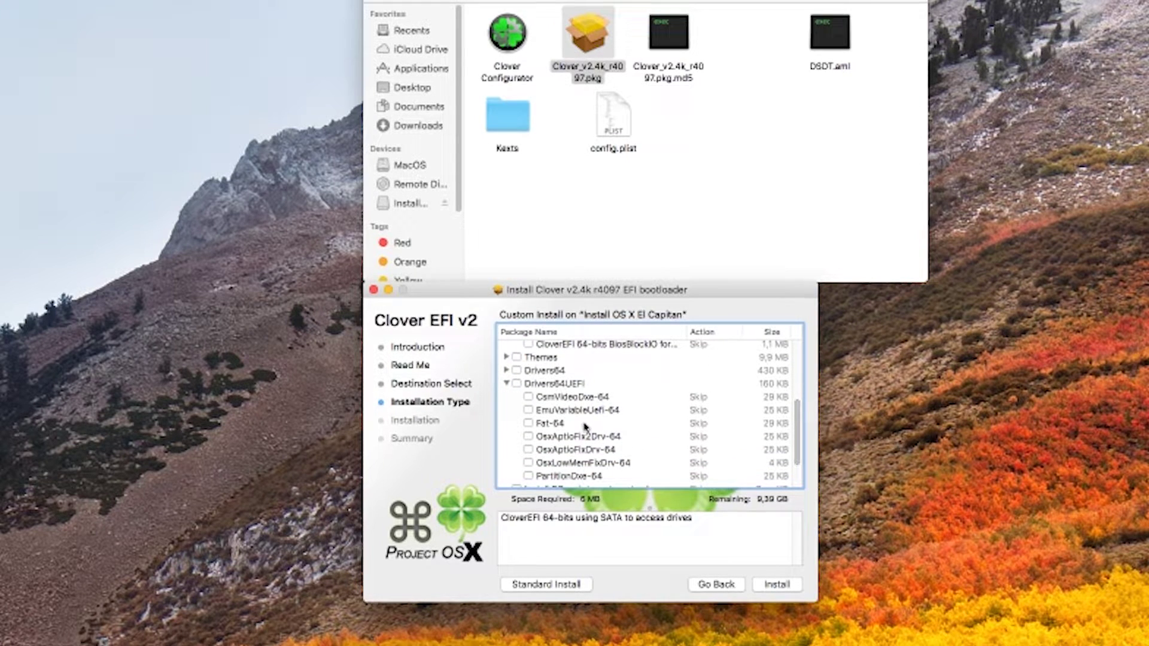
{"action": "left_click", "coordinate": [528, 411]}
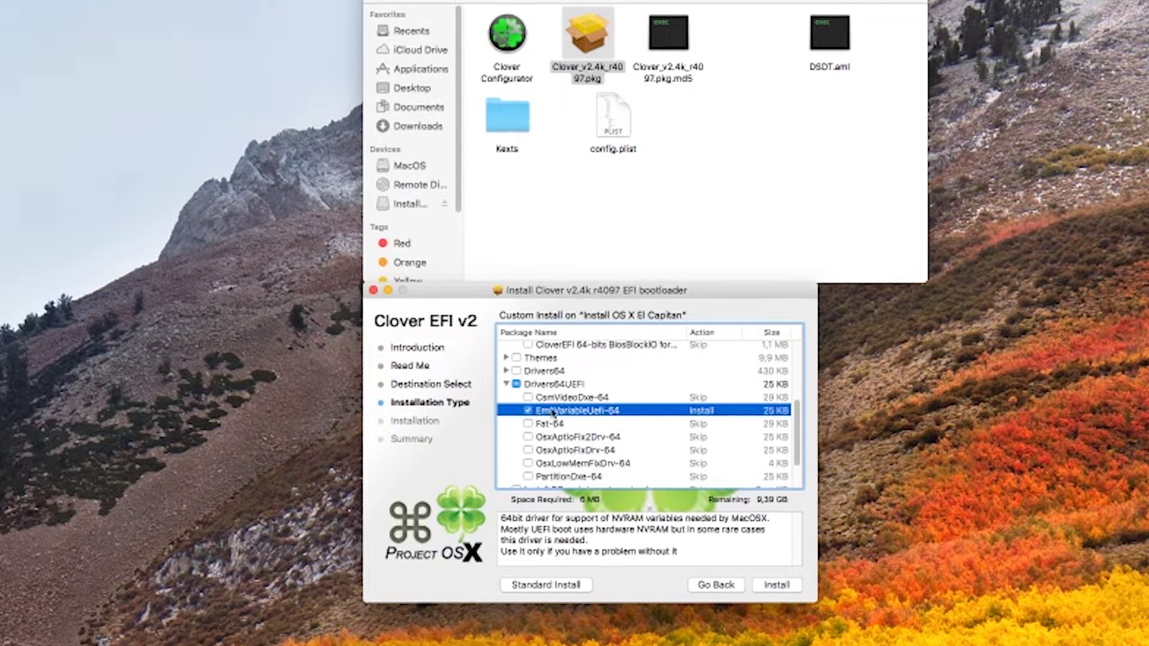
{"action": "left_click", "coordinate": [528, 451]}
{"action": "left_click_drag", "start_coordinate": [797, 437], "coordinate": [798, 448]}
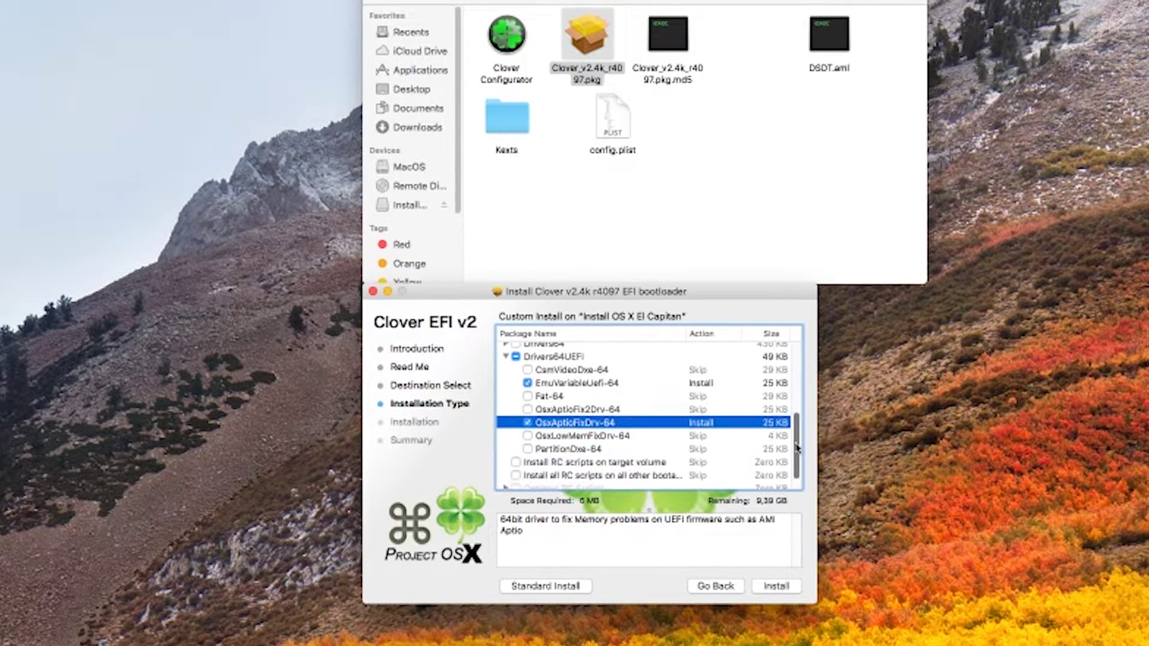
{"action": "left_click", "coordinate": [528, 449]}
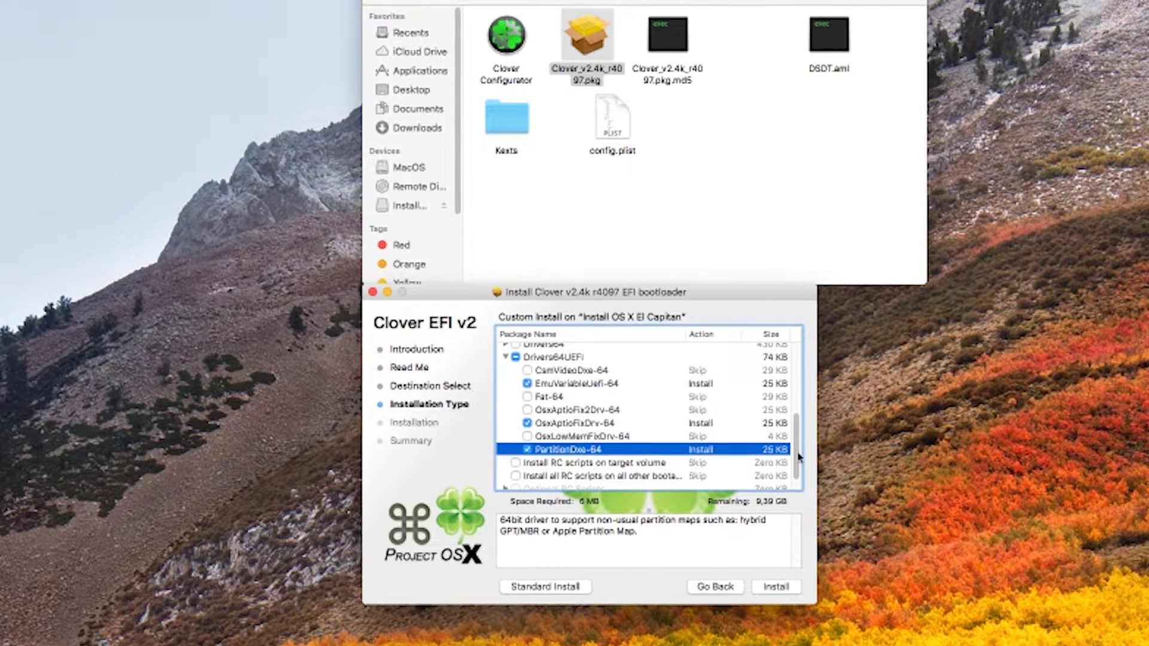
- Enable installing RC scripts on the target volume and review the selected packages from the start of the list
{"action": "left_click_drag", "start_coordinate": [799, 457], "coordinate": [799, 469]}
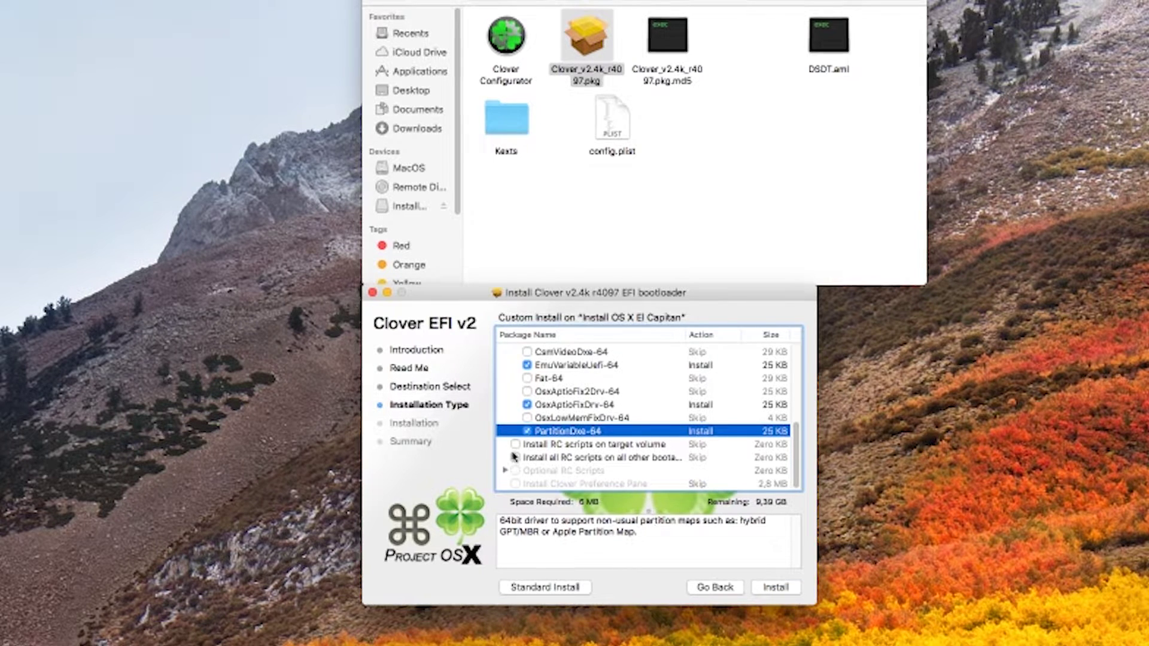
{"action": "left_click", "coordinate": [515, 446]}
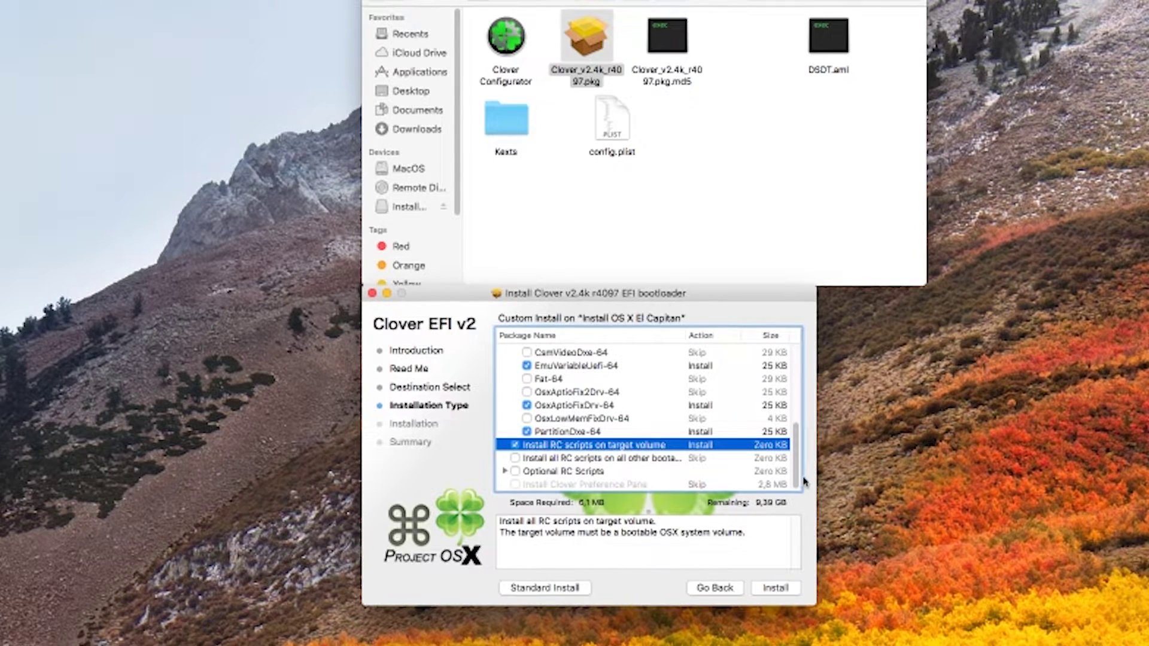
{"action": "left_click_drag", "start_coordinate": [796, 449], "coordinate": [801, 358]}
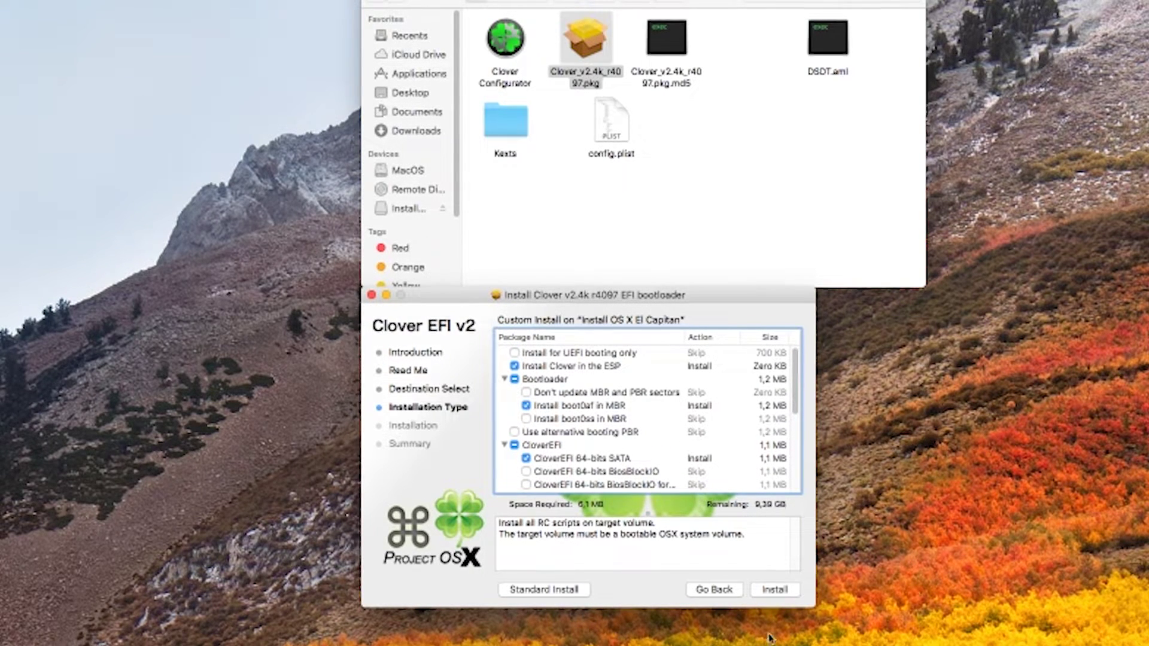
- Run the customized Clover installation, authorizing it with the account password and installing despite the incompatibility, and close the installer
{"action": "left_click", "coordinate": [773, 593]}
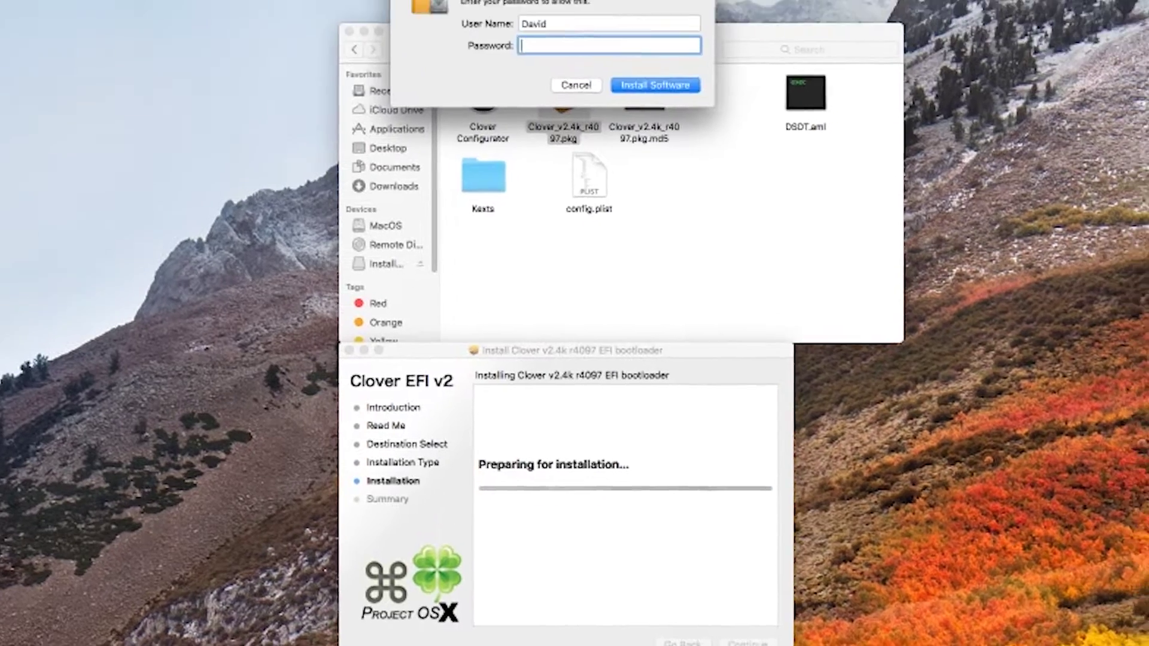
{"action": "type", "text": "********"}
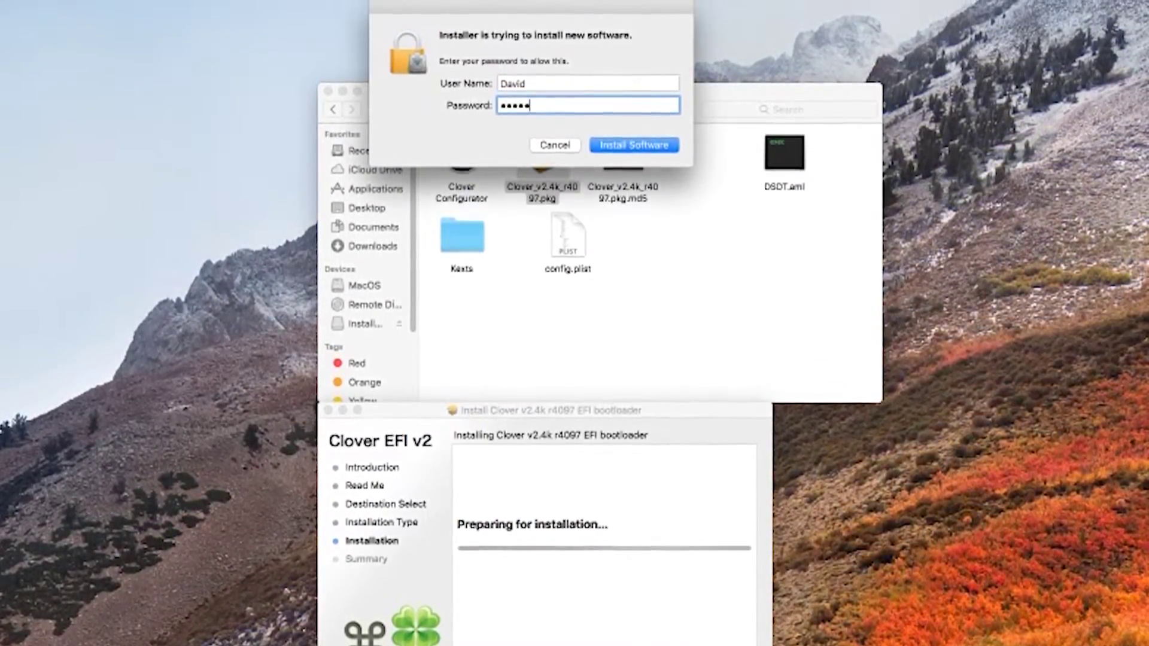
{"action": "key", "text": "Return"}
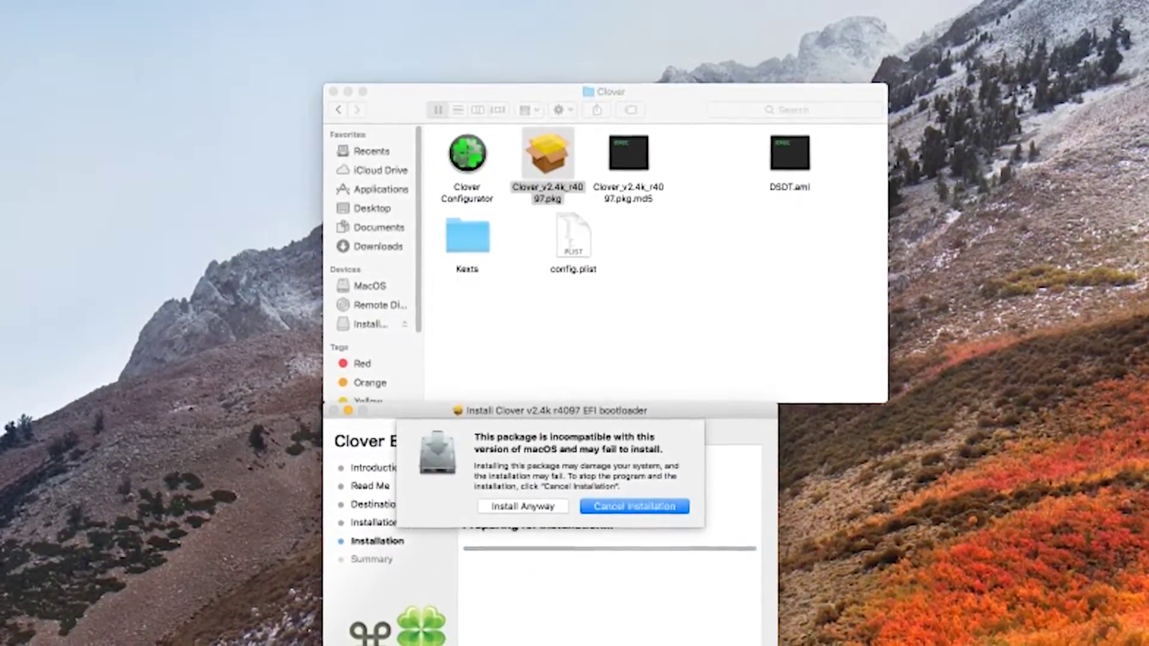
{"action": "left_click", "coordinate": [523, 503]}
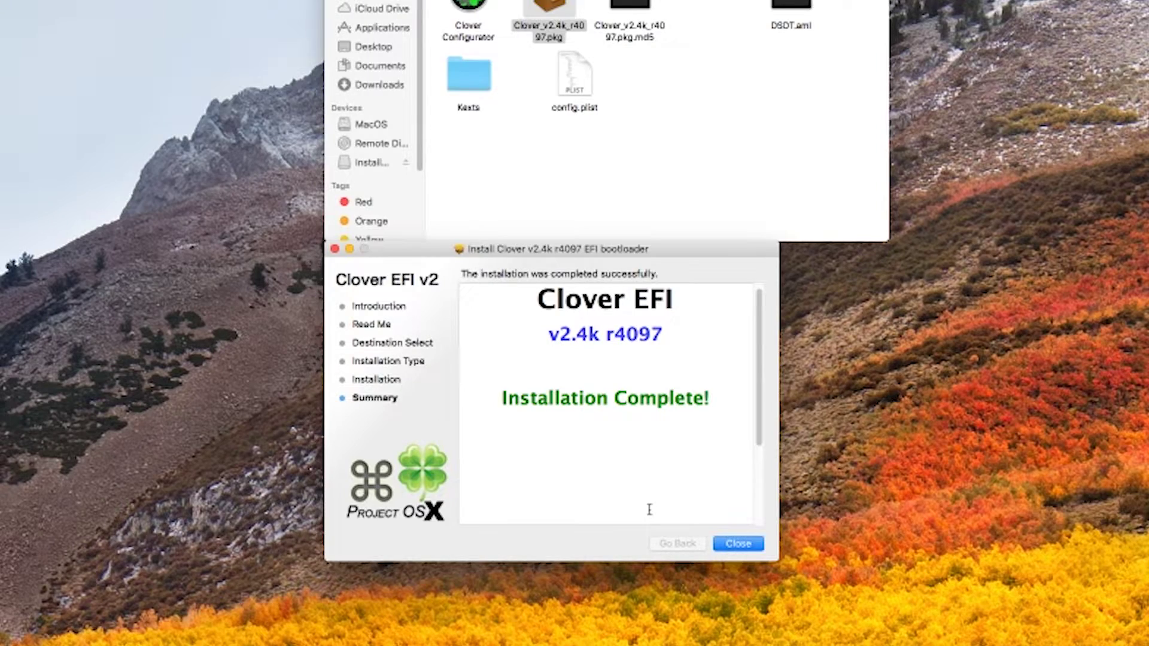
{"action": "left_click", "coordinate": [738, 544]}
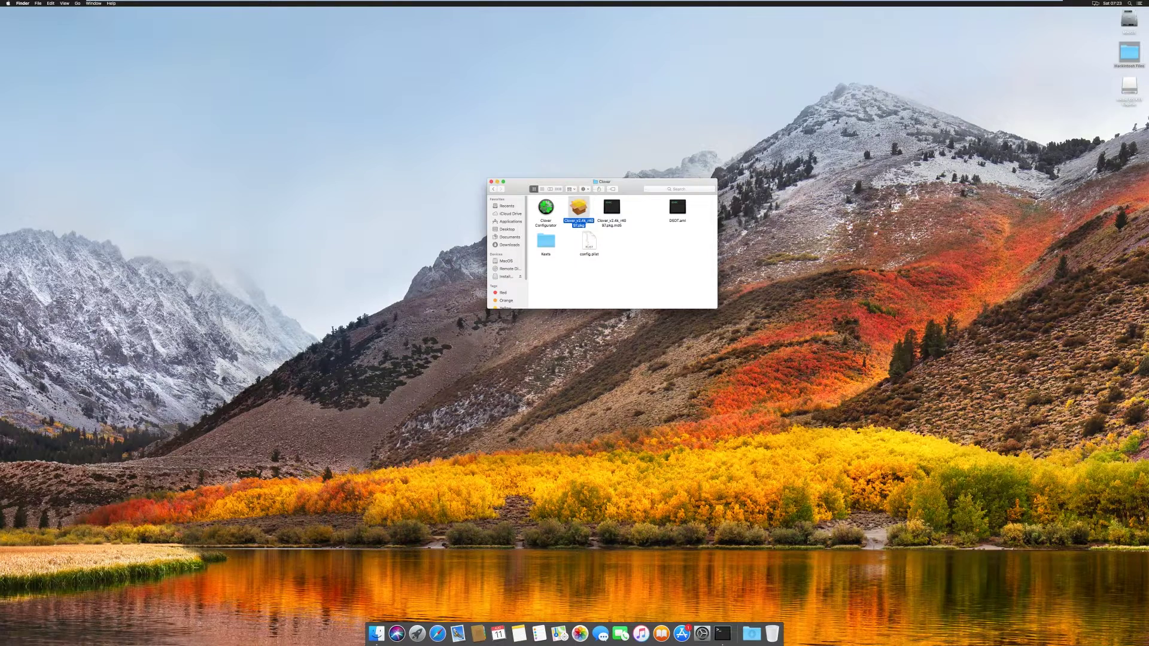
- Open the EFI/CLOVER folder on the Install OS X El Capitan disk in a window beside the Clover files folder
{"action": "double_click", "coordinate": [1129, 87]}
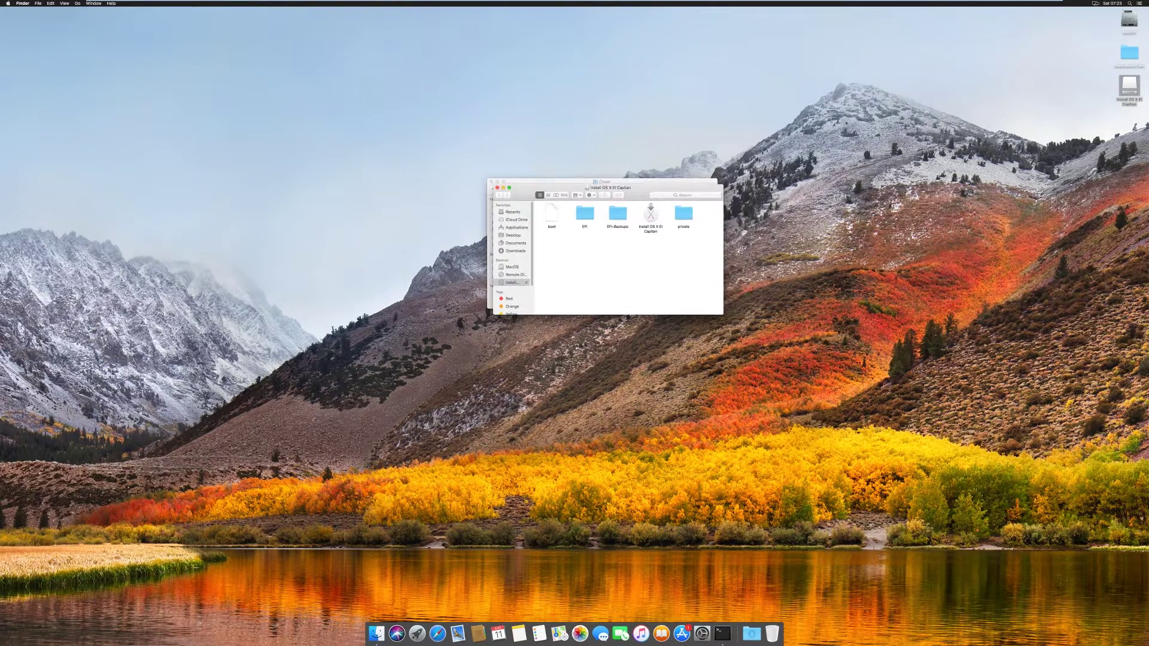
{"action": "left_click_drag", "start_coordinate": [640, 195], "coordinate": [922, 291]}
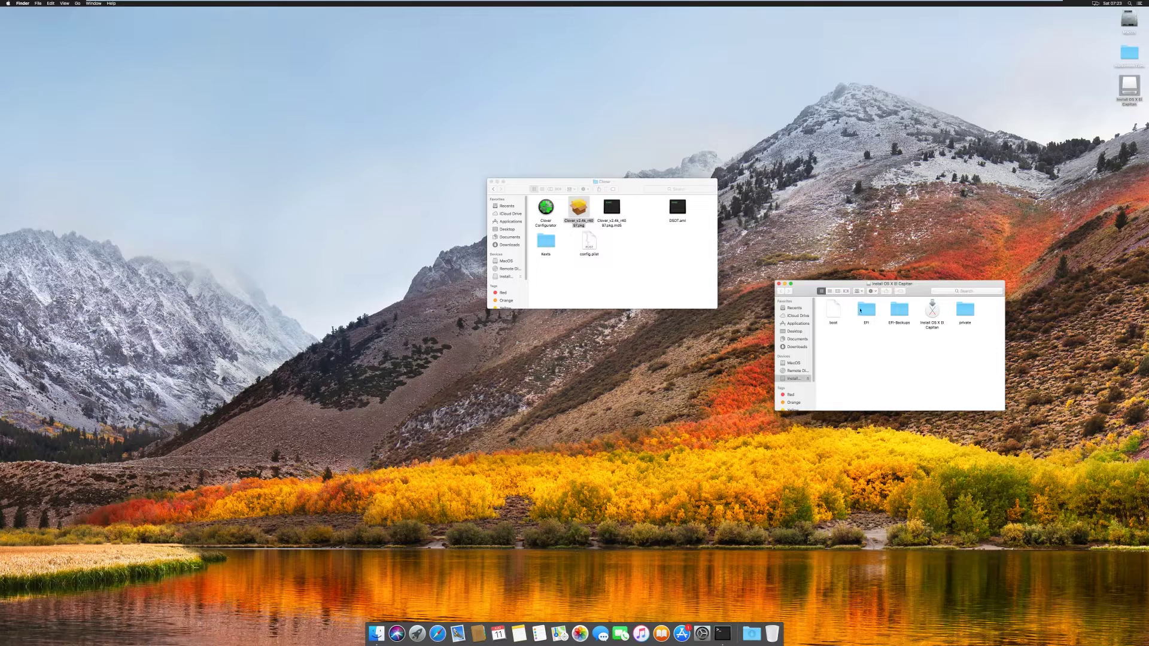
{"action": "double_click", "coordinate": [860, 310]}
{"action": "double_click", "coordinate": [871, 309]}
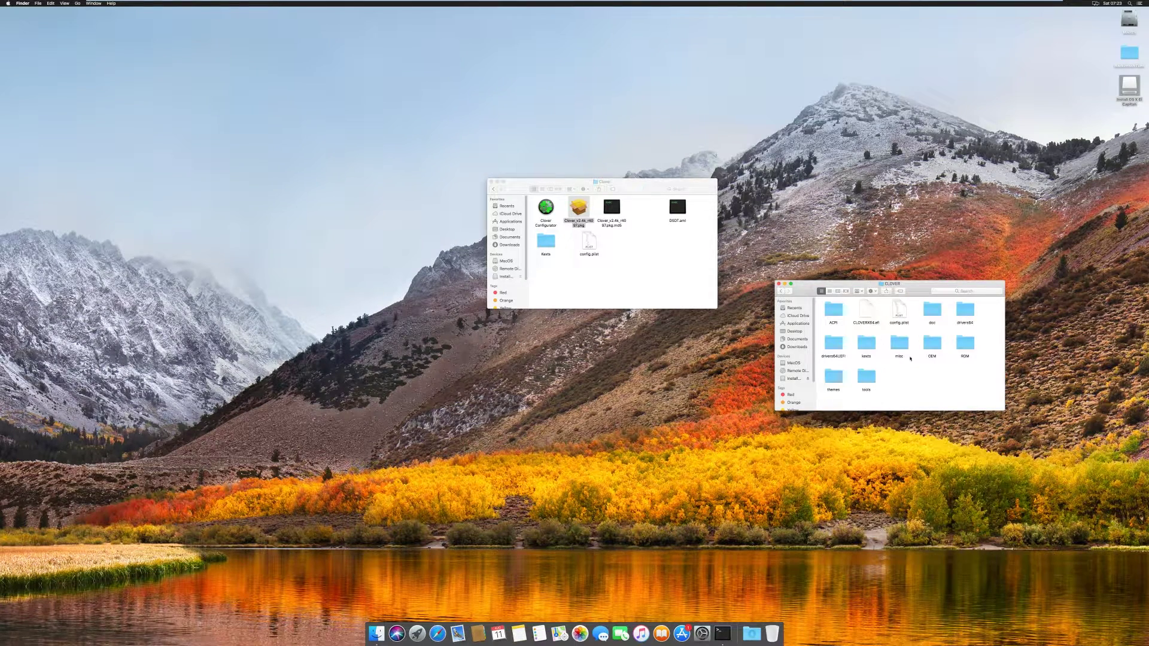
- Delete config.plist from the installer disk's EFI/CLOVER folder, confirming the deletion and entering the account password
{"action": "left_click", "coordinate": [900, 314]}
{"action": "right_click", "coordinate": [899, 314]}
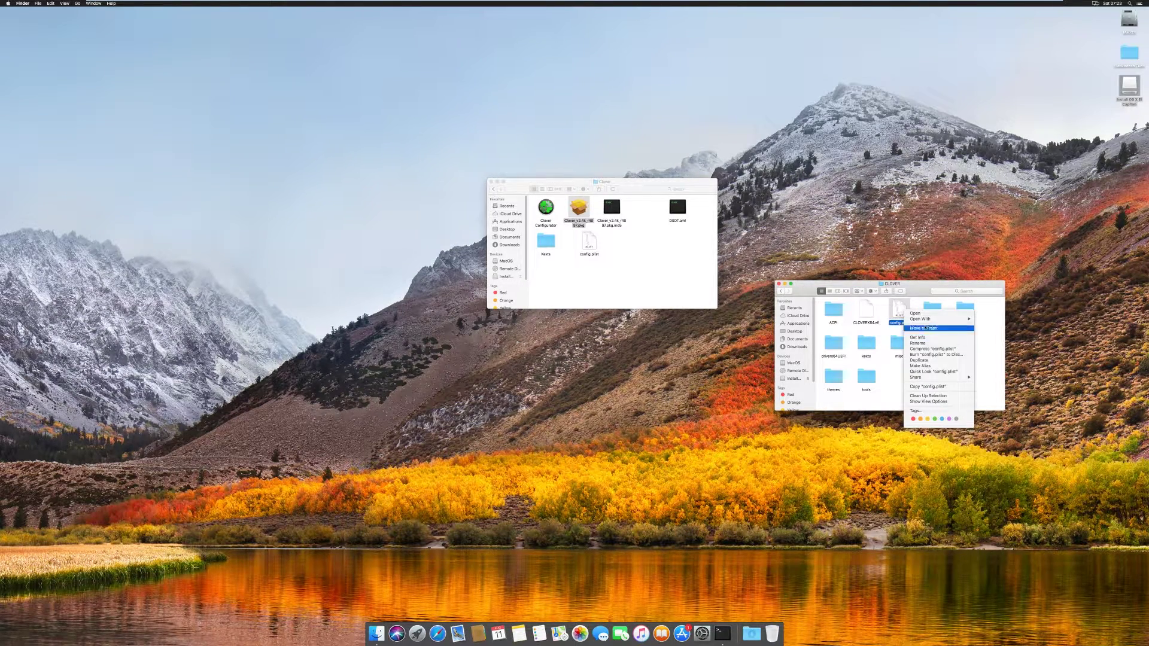
{"action": "left_click", "coordinate": [890, 316]}
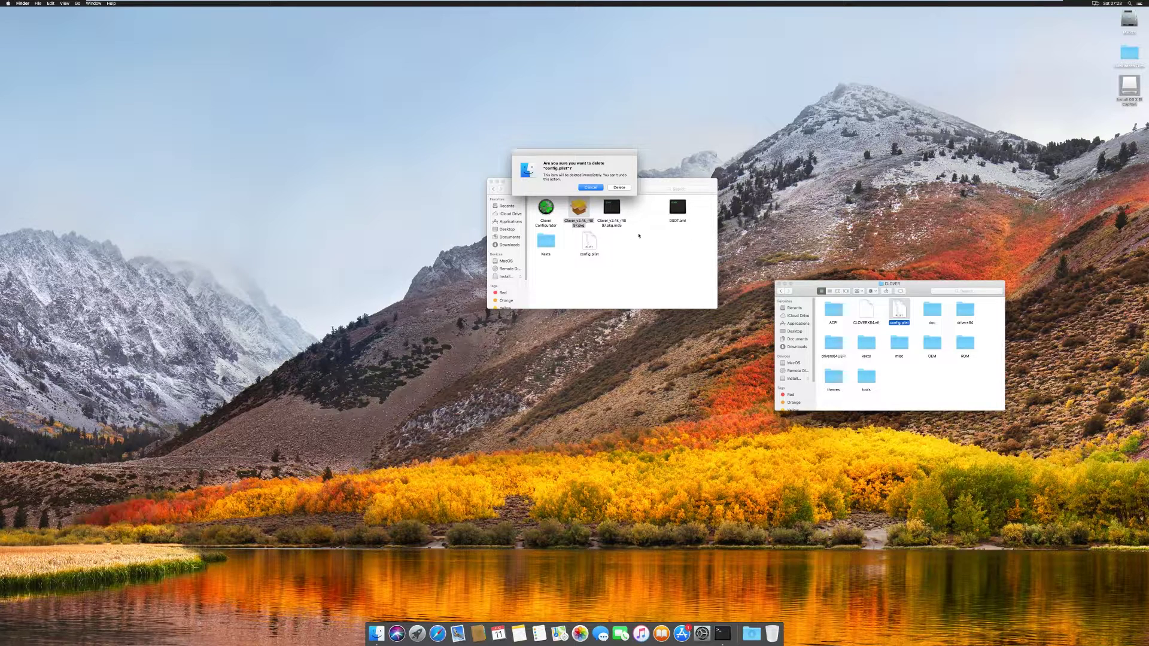
{"action": "left_click", "coordinate": [619, 187]}
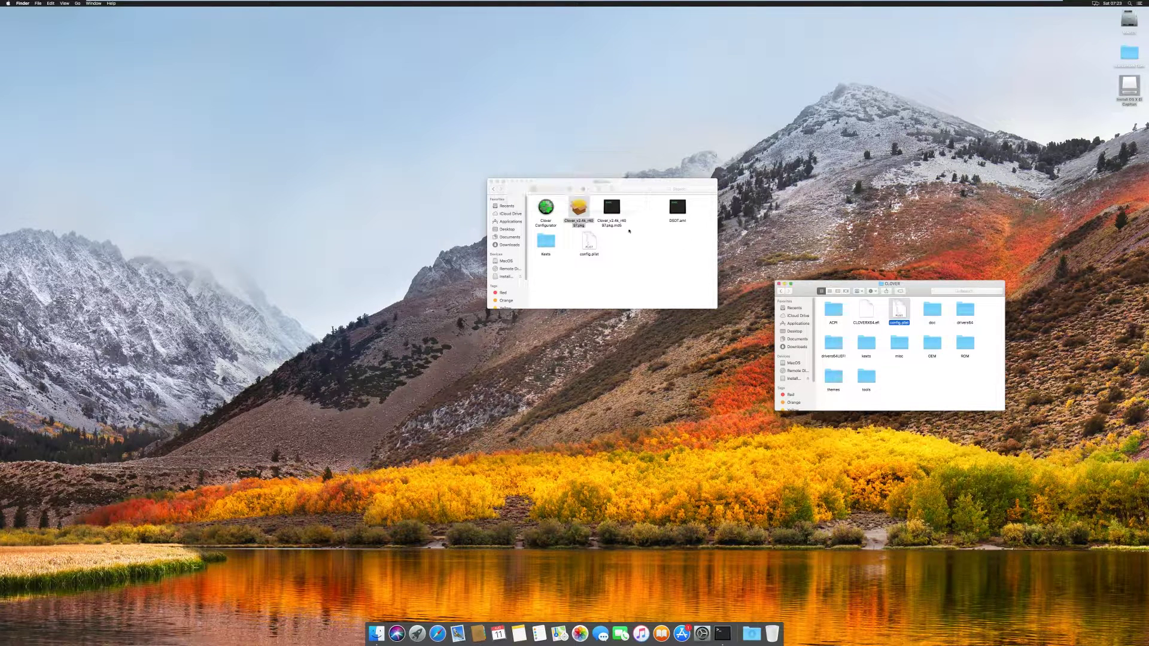
{"action": "type", "text": "***"}
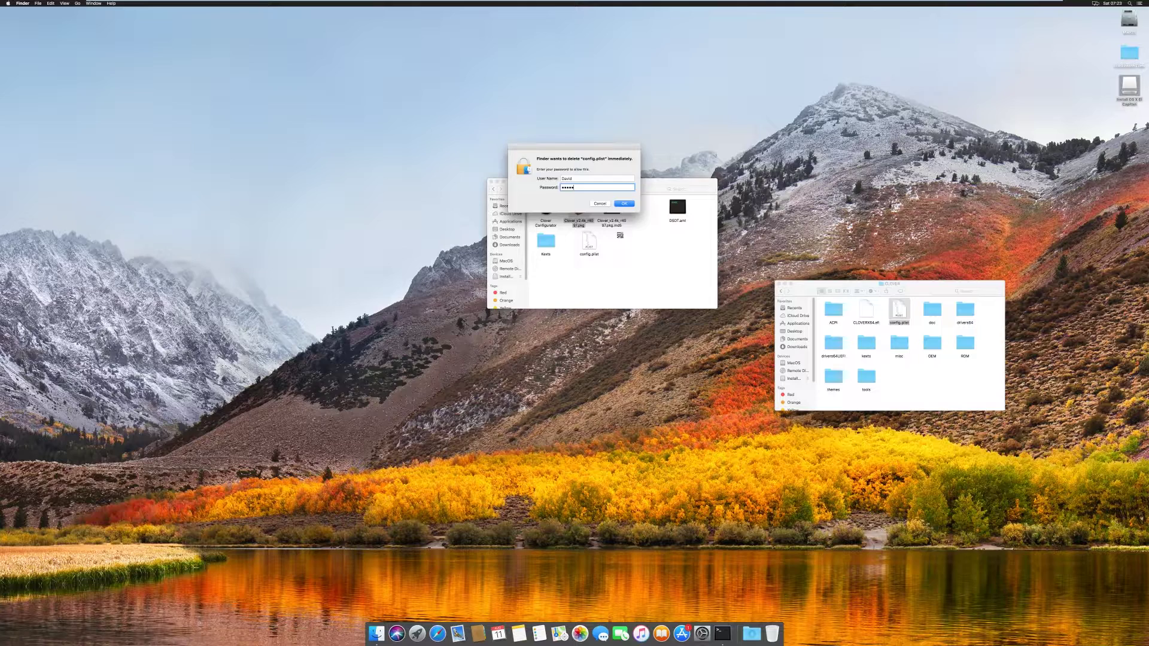
{"action": "key", "text": "Return"}
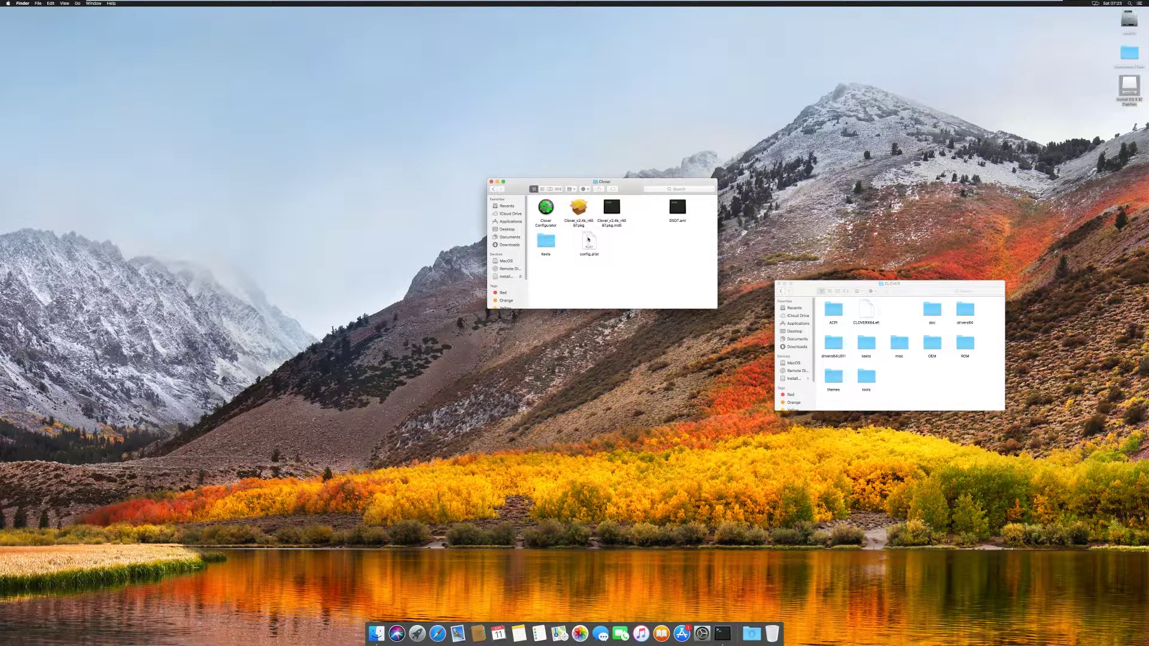
- Copy config.plist from the Clover files folder into the installer disk's EFI/CLOVER folder, authorizing with the account password
{"action": "right_click", "coordinate": [588, 239]}
{"action": "key", "text": "Escape"}
{"action": "right_click", "coordinate": [894, 310]}
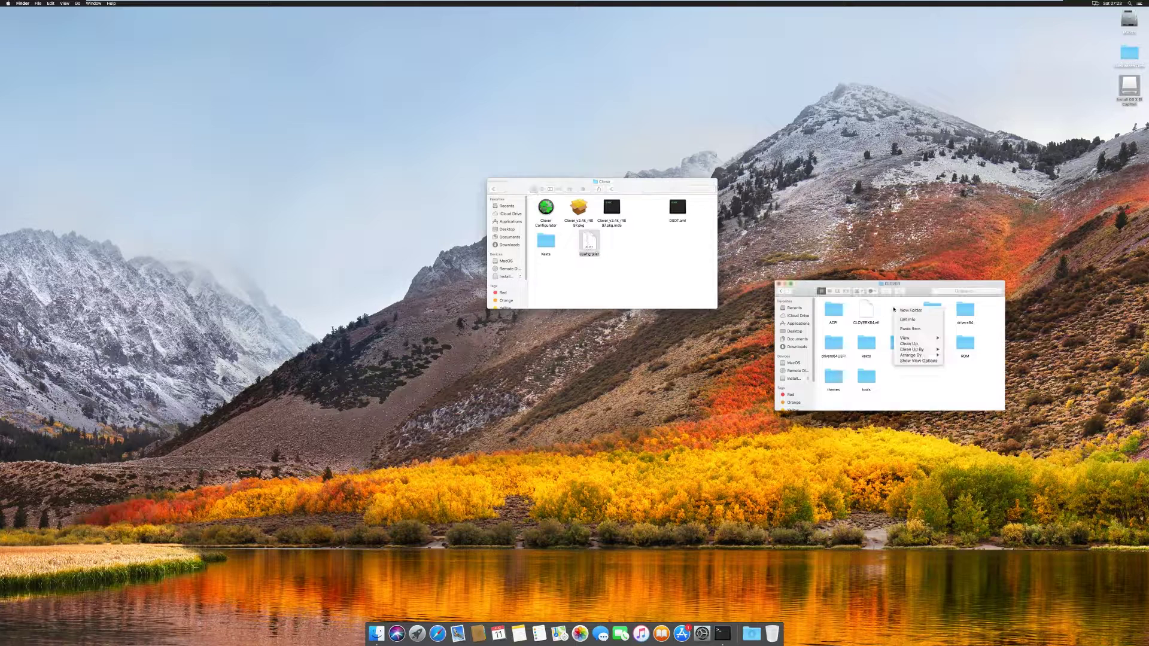
{"action": "left_click", "coordinate": [914, 331]}
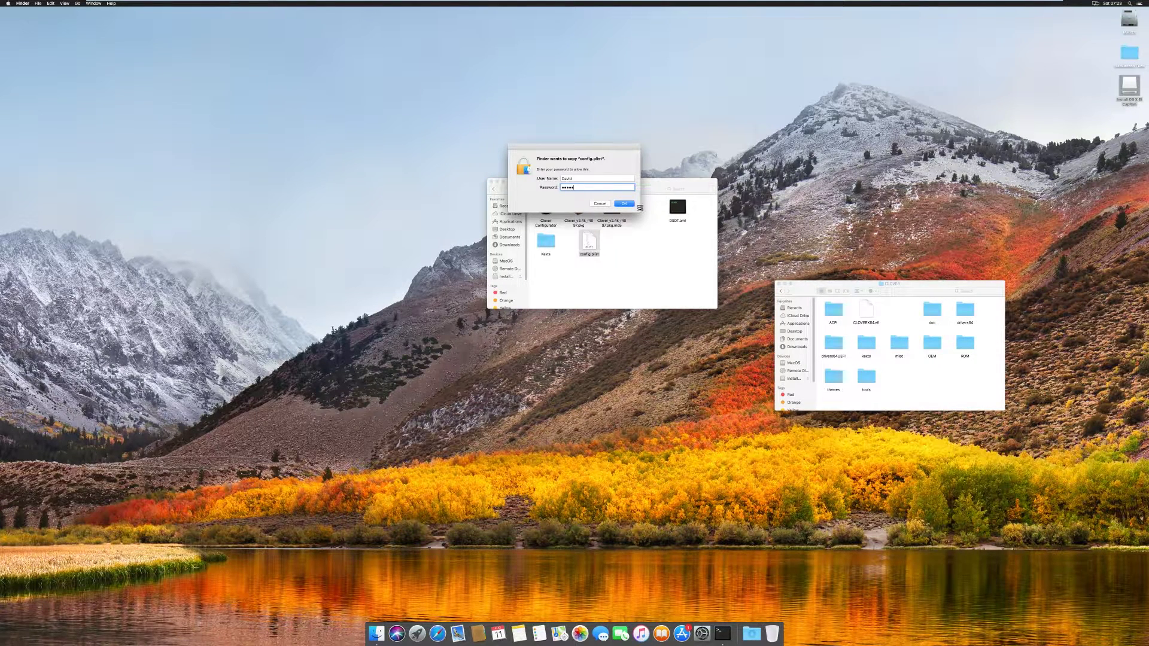
{"action": "key", "text": "Return"}
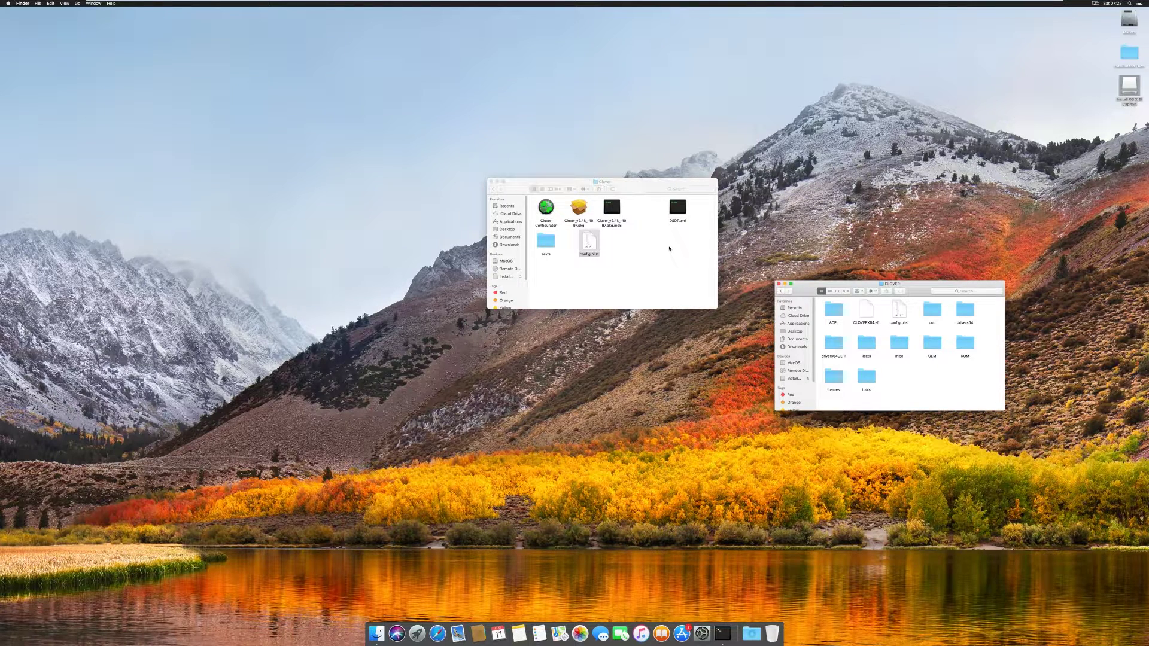
{"action": "left_click", "coordinate": [669, 248]}
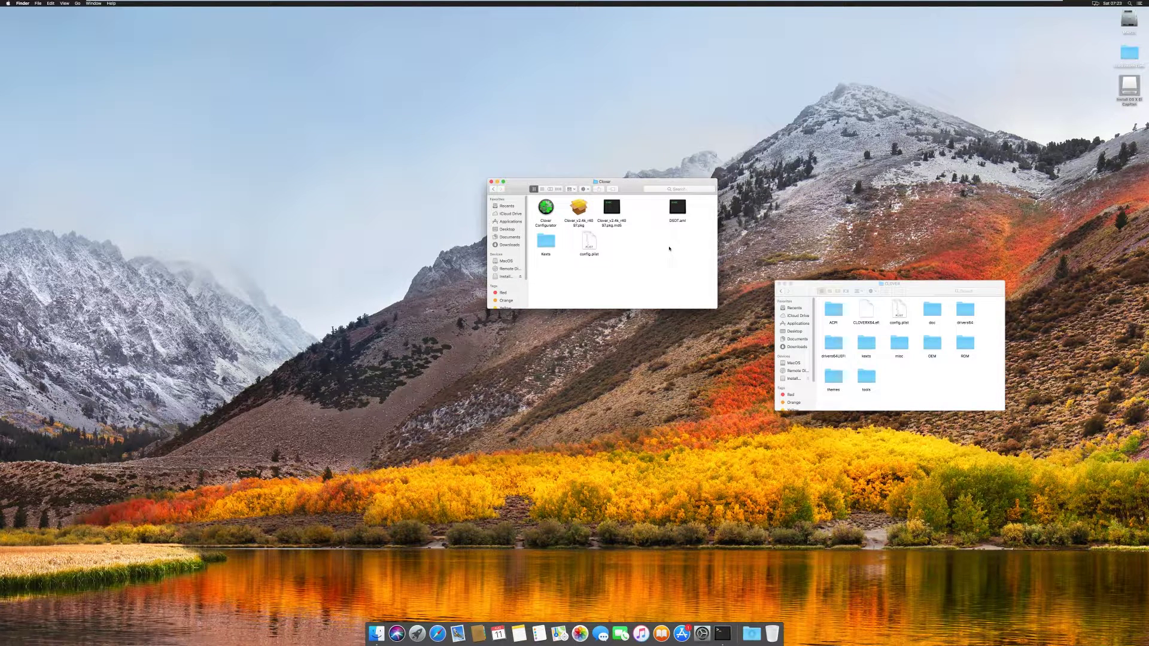
- Copy DSDT.aml from the Clover files folder into the installer disk's CLOVER/ACPI/patched folder, authorizing with the account password
{"action": "double_click", "coordinate": [834, 316]}
{"action": "double_click", "coordinate": [866, 310]}
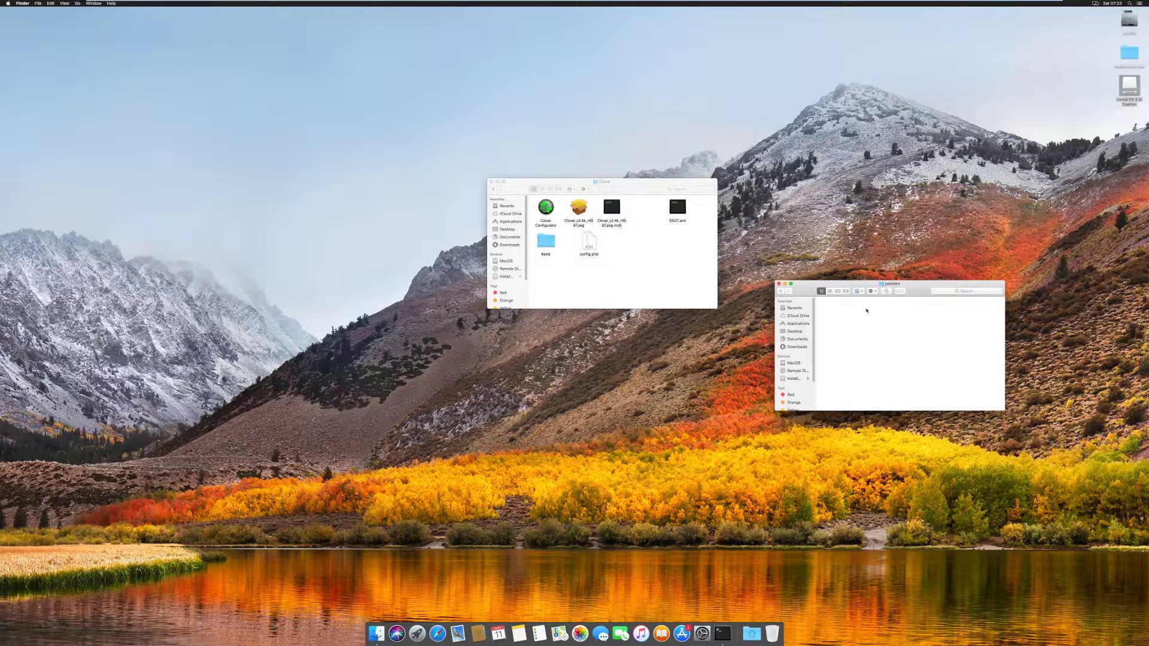
{"action": "left_click", "coordinate": [676, 251]}
{"action": "right_click", "coordinate": [679, 208]}
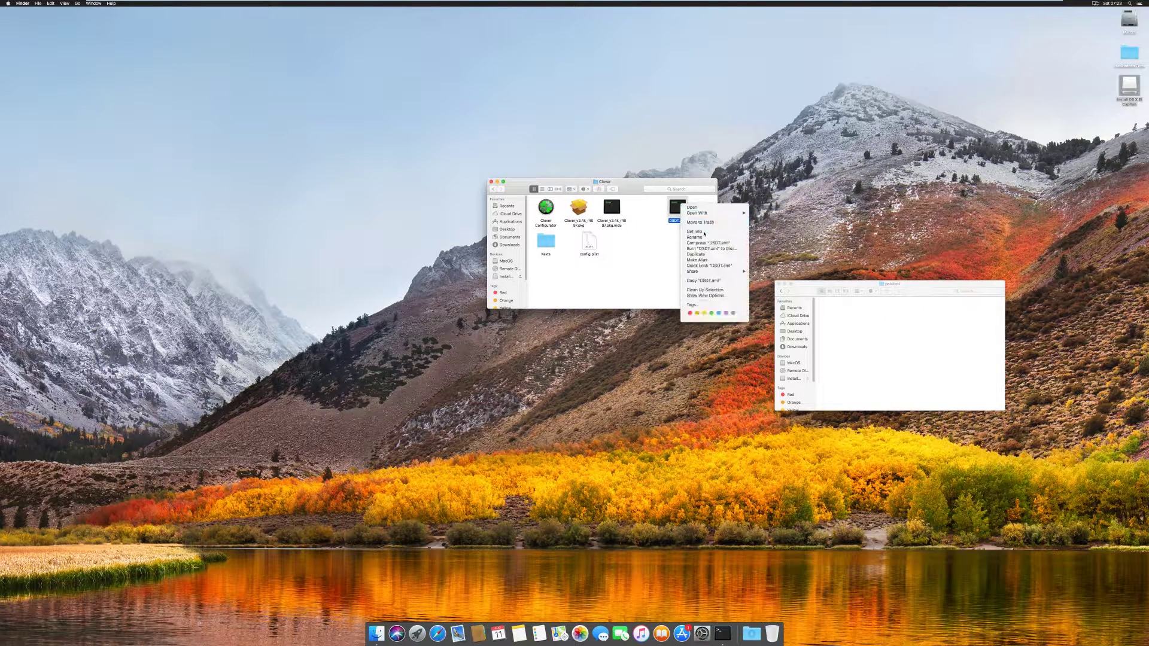
{"action": "left_click", "coordinate": [703, 280]}
{"action": "right_click", "coordinate": [853, 314]}
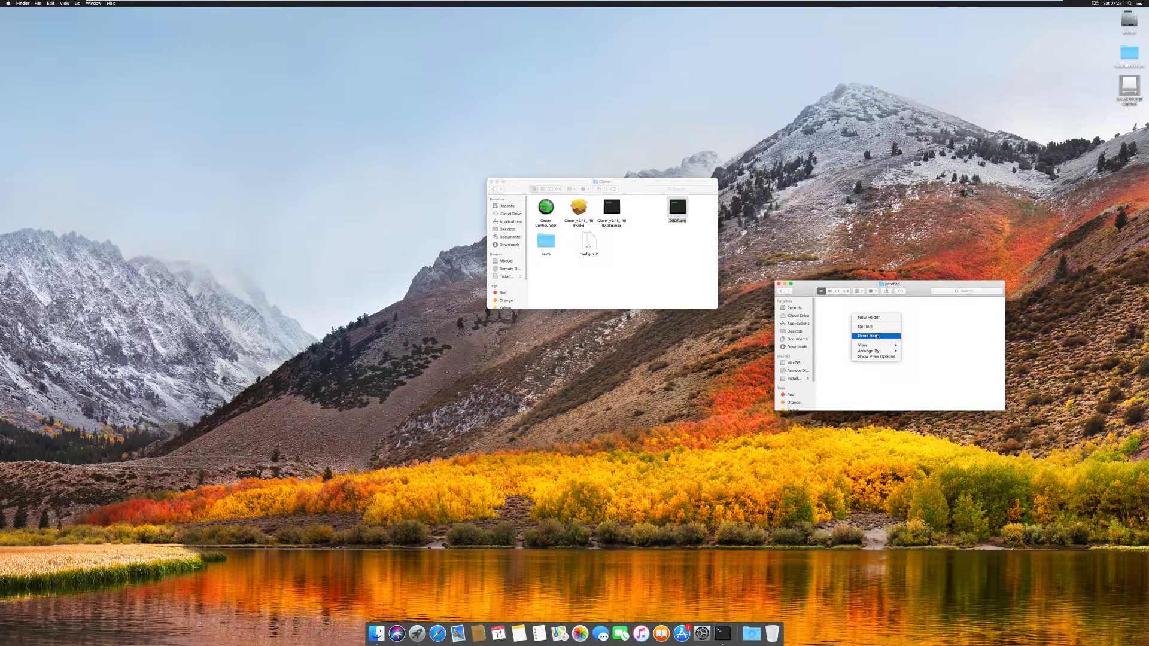
{"action": "left_click", "coordinate": [878, 336]}
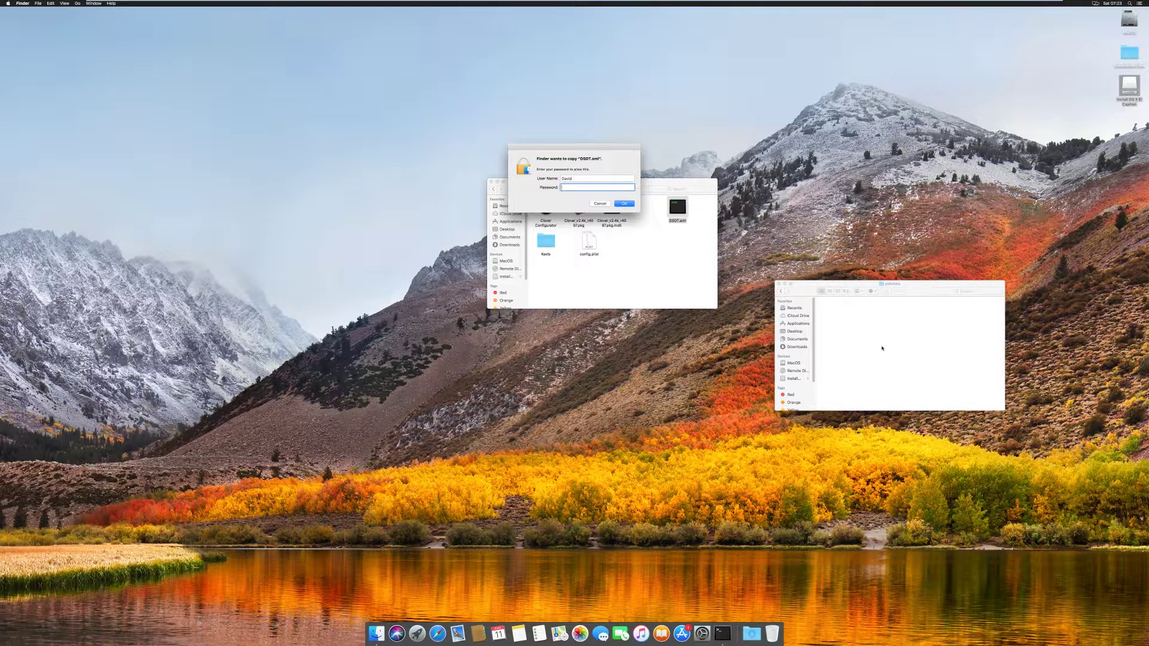
{"action": "key", "text": "Return"}
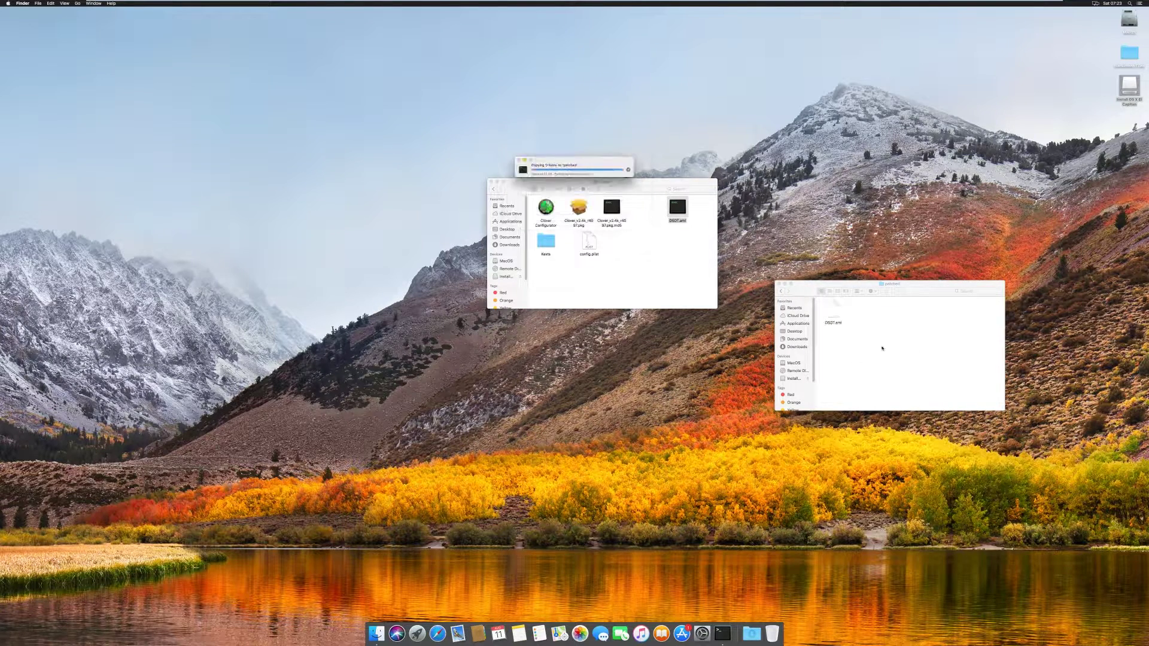
- Open the installer disk's CLOVER/kexts/Other folder, and open the kexts folder in the Clover files window
{"action": "left_click", "coordinate": [781, 292]}
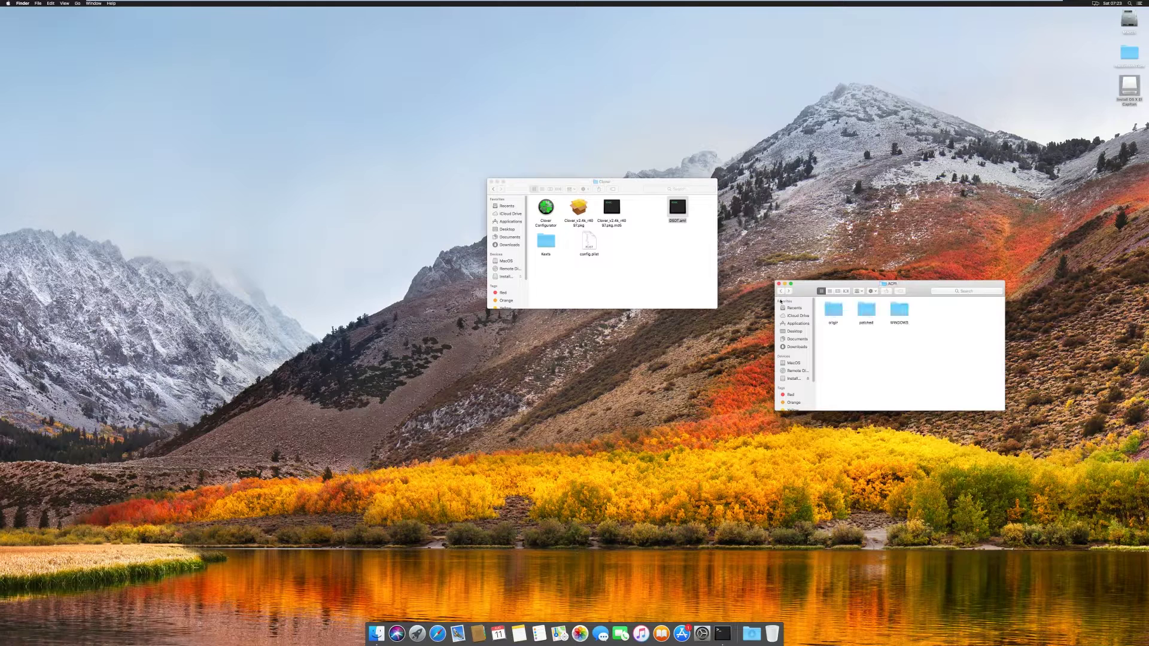
{"action": "left_click", "coordinate": [781, 292]}
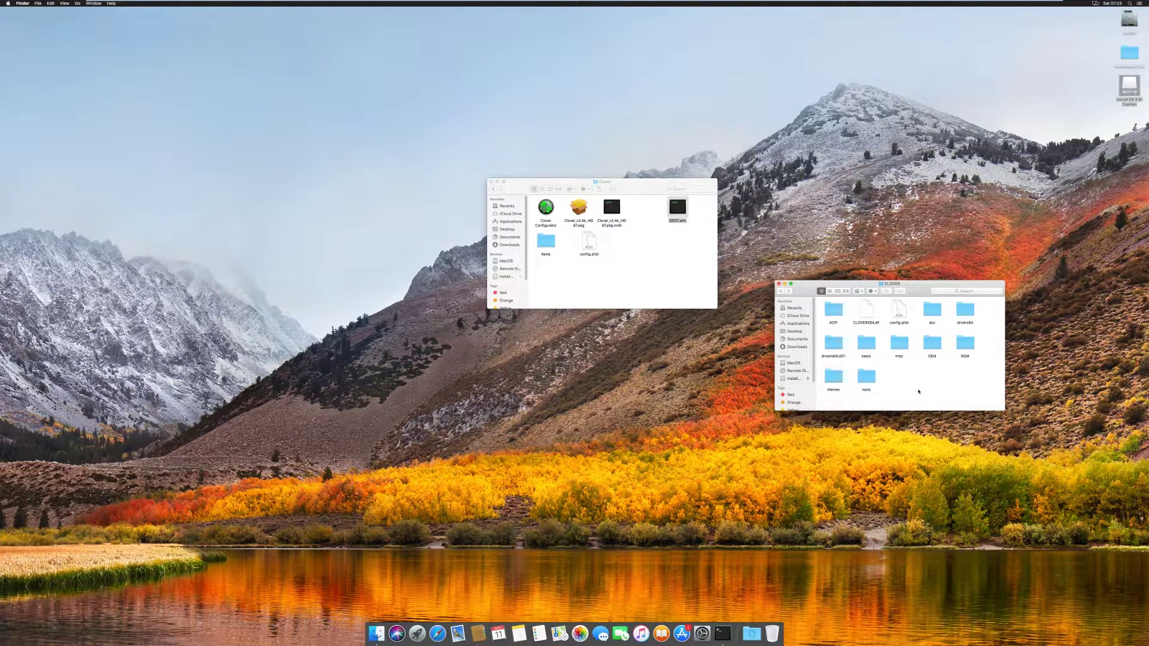
{"action": "double_click", "coordinate": [864, 354]}
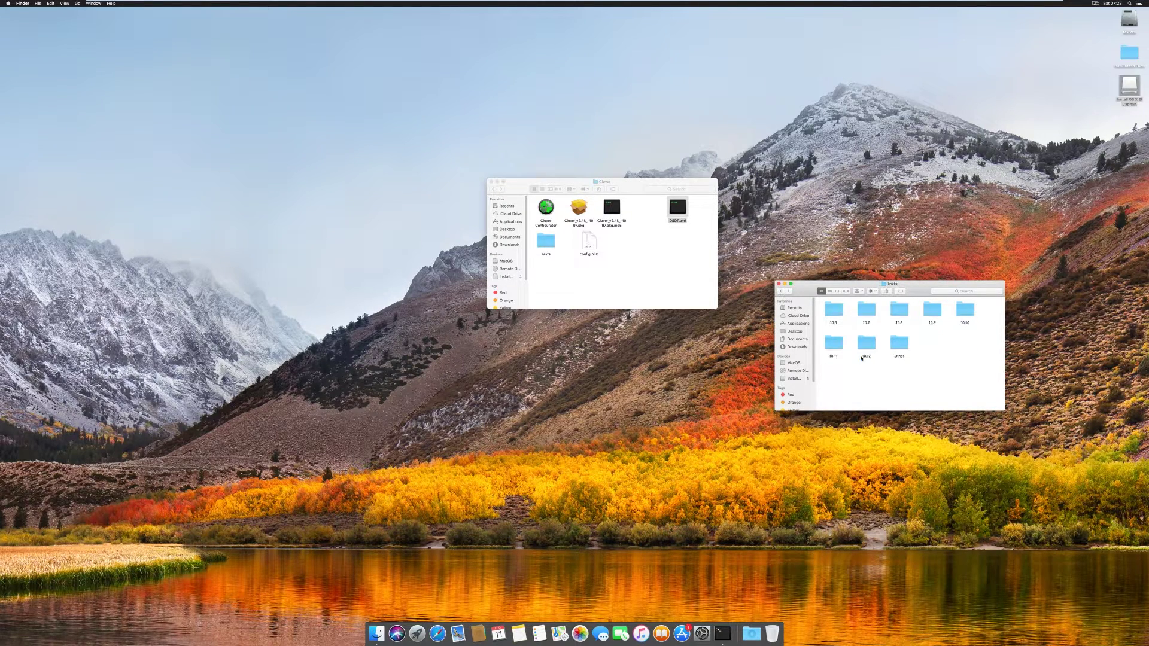
{"action": "double_click", "coordinate": [900, 344]}
{"action": "left_click", "coordinate": [597, 282]}
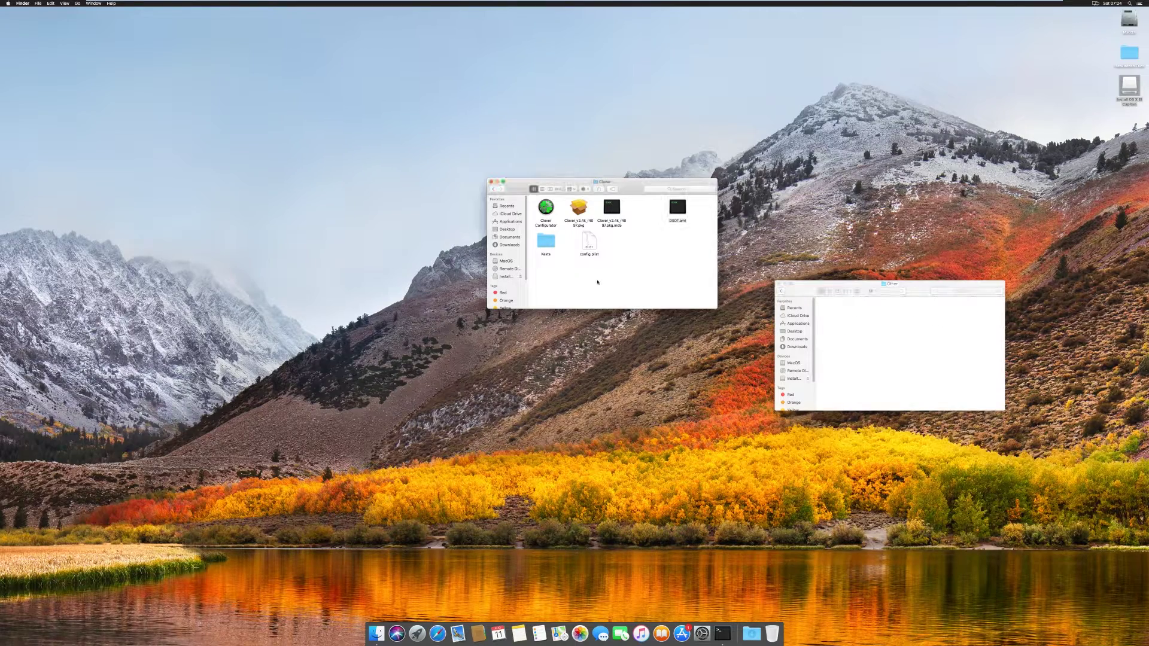
{"action": "left_click_drag", "start_coordinate": [658, 183], "coordinate": [625, 206]}
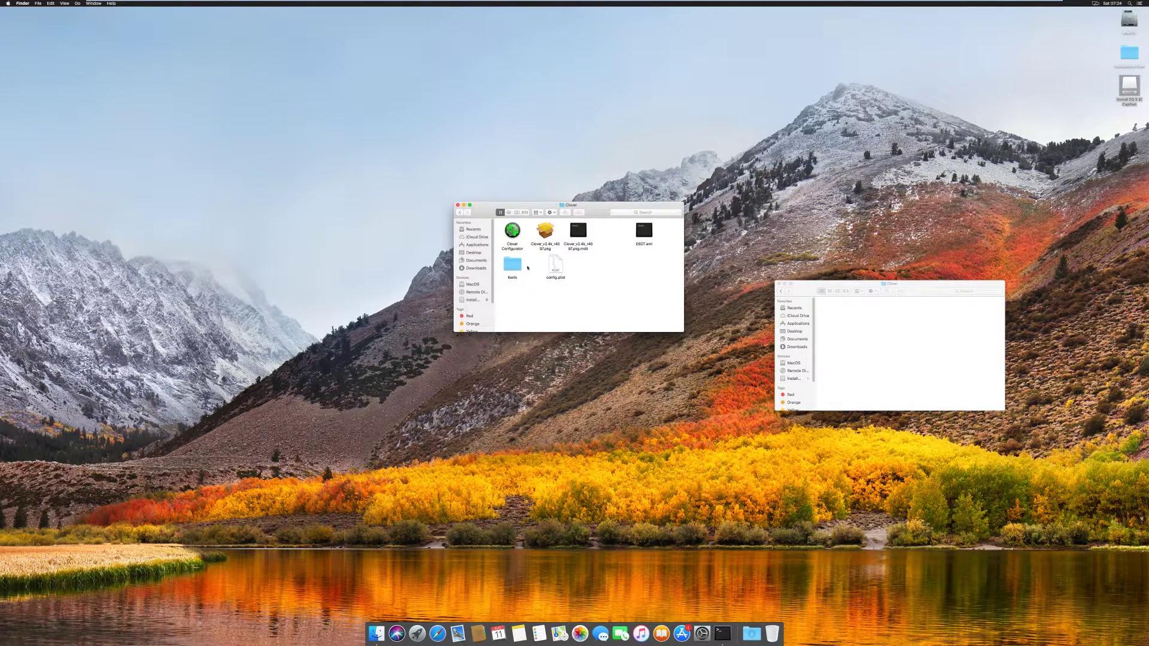
{"action": "double_click", "coordinate": [518, 268]}
- Copy all three kexts from the Clover files' kexts folder into the installer disk's kexts/Other folder, authorizing with the account password
{"action": "left_click_drag", "start_coordinate": [653, 304], "coordinate": [503, 222]}
{"action": "right_click", "coordinate": [513, 232]}
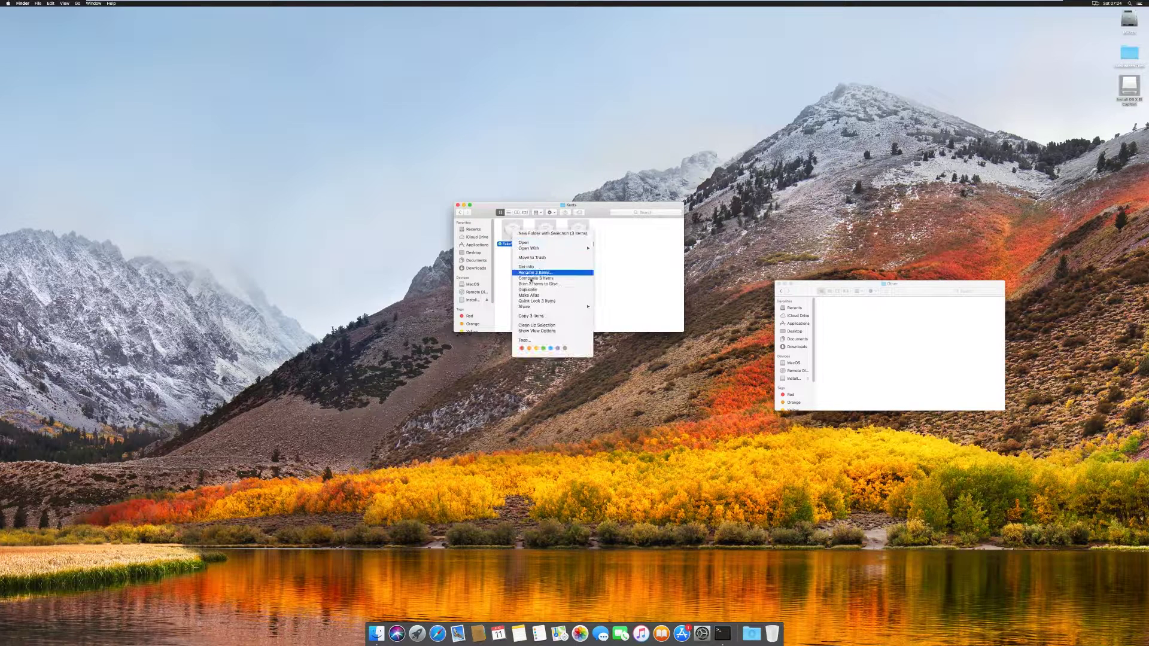
{"action": "left_click", "coordinate": [531, 316]}
{"action": "left_click", "coordinate": [863, 327]}
{"action": "right_click", "coordinate": [863, 327]}
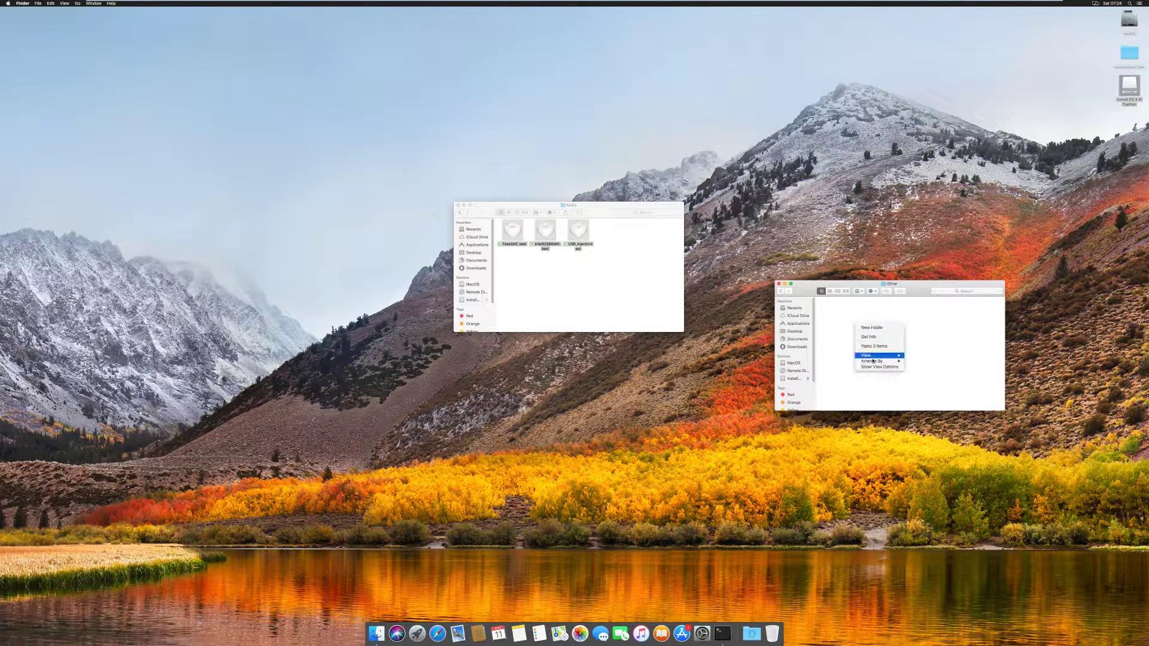
{"action": "left_click", "coordinate": [877, 357]}
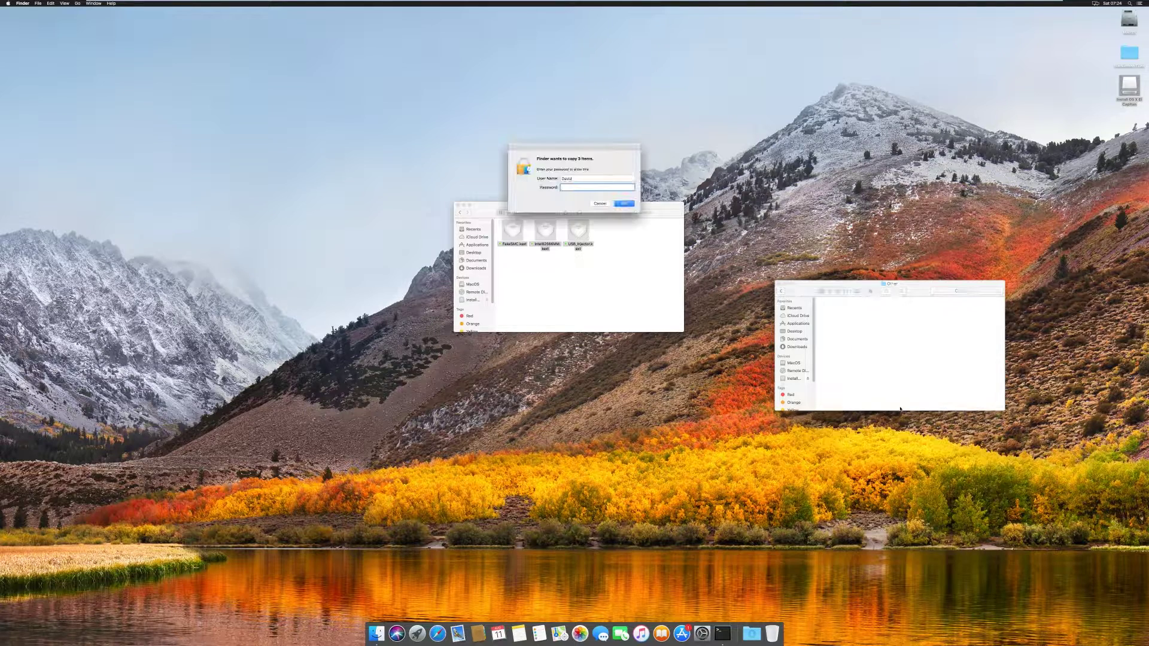
{"action": "key", "text": "Return"}
- Paste the three copied kexts into the installer disk's kexts/10.11 folder as well, authorizing with the account password
{"action": "left_click", "coordinate": [780, 292]}
{"action": "double_click", "coordinate": [833, 339]}
{"action": "right_click", "coordinate": [845, 324]}
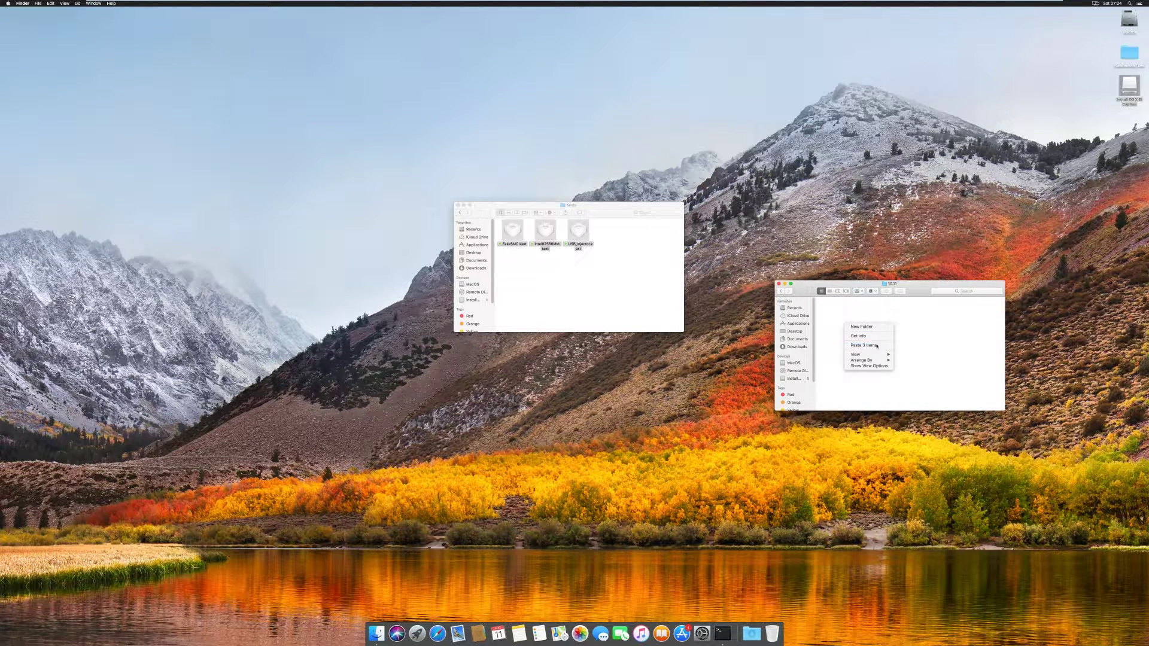
{"action": "left_click", "coordinate": [877, 346]}
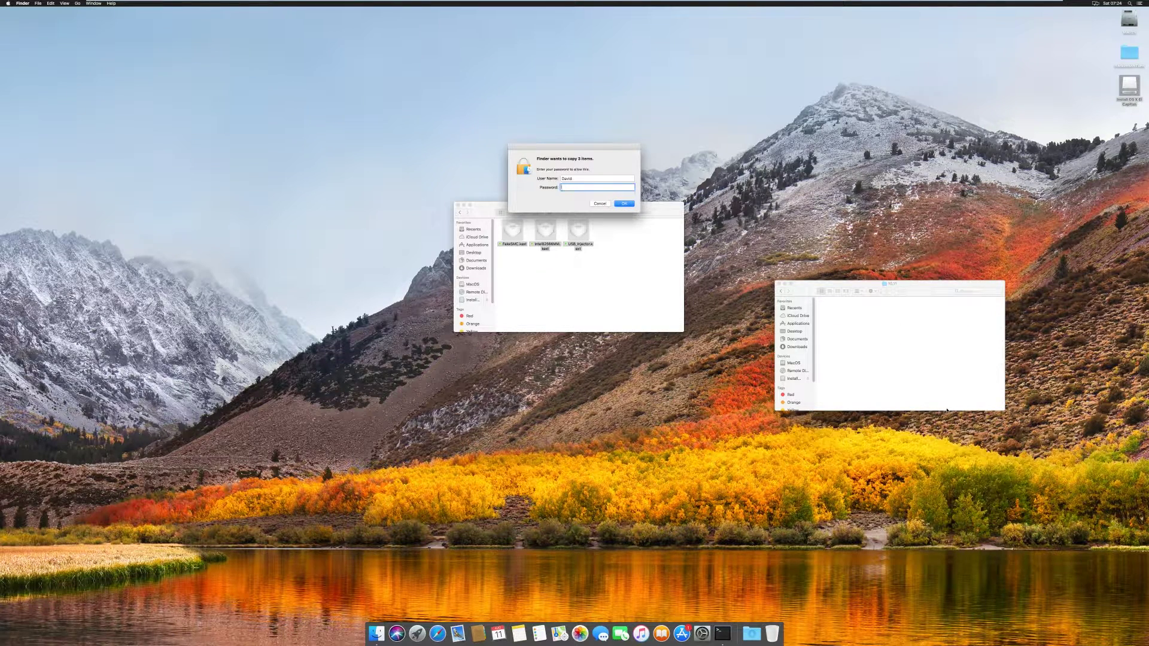
{"action": "key", "text": "Return"}
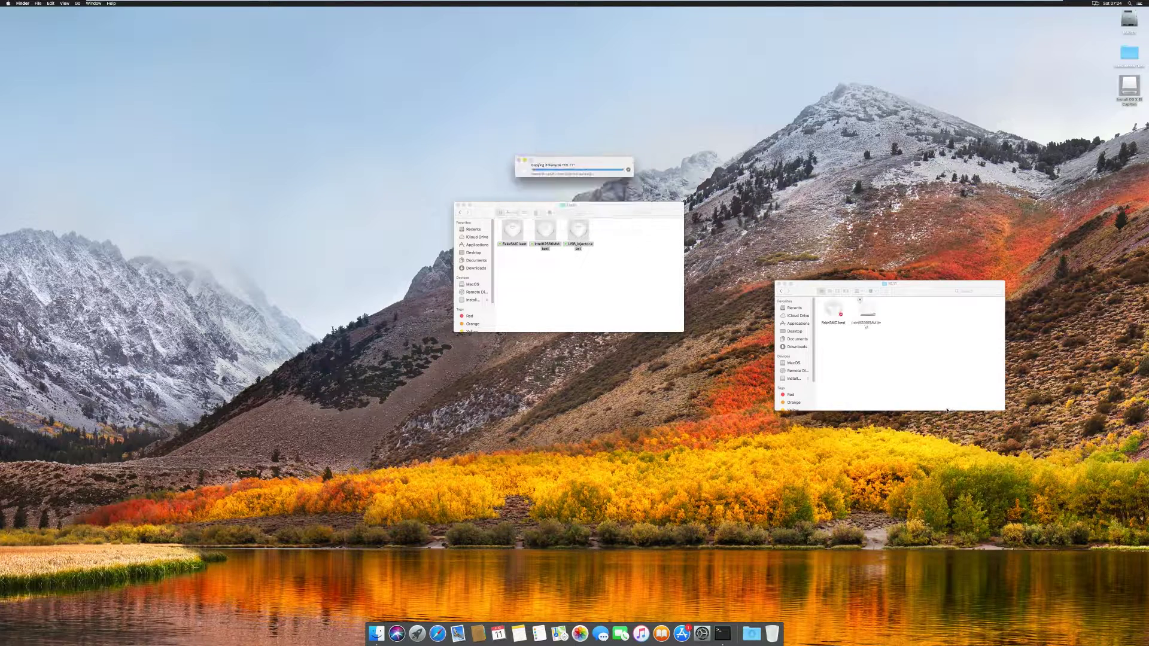
- Go back to the root of the Install OS X El Capitan disk and close the Clover files window
{"action": "left_click", "coordinate": [781, 292]}
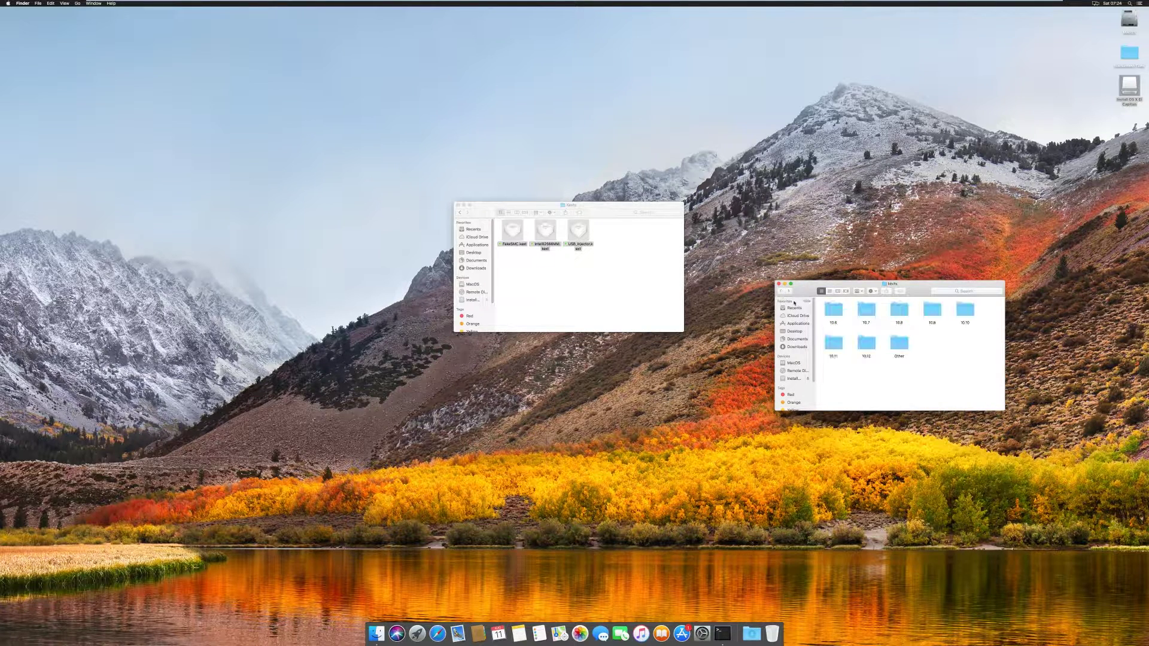
{"action": "left_click", "coordinate": [781, 292]}
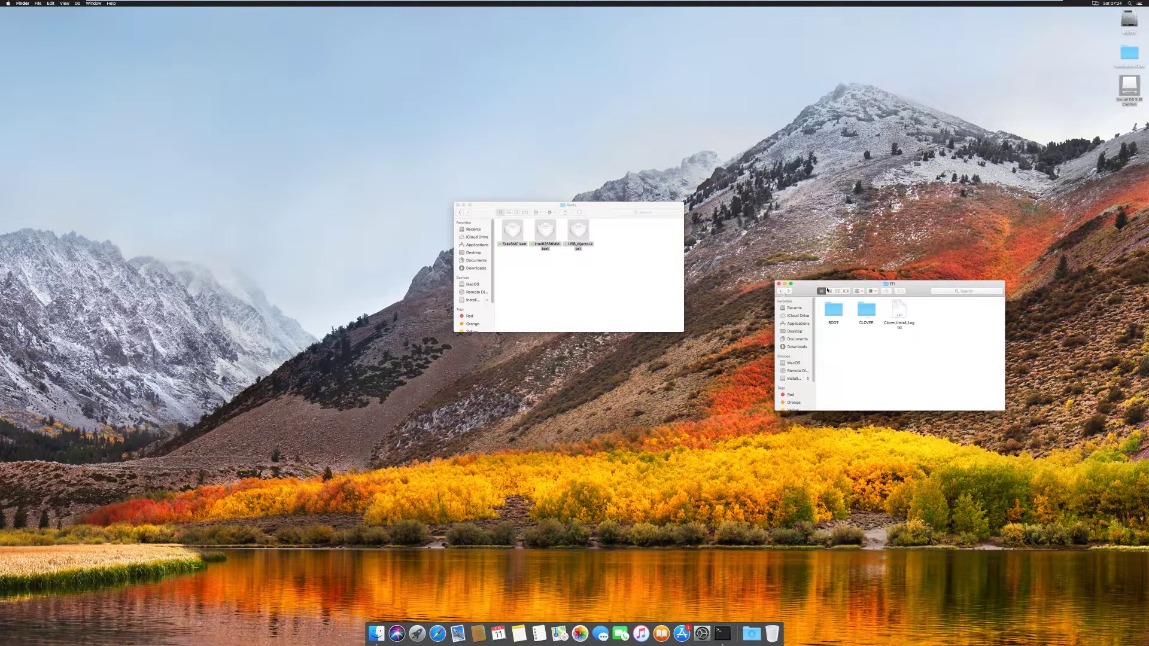
{"action": "left_click", "coordinate": [781, 292]}
{"action": "left_click_drag", "start_coordinate": [838, 284], "coordinate": [787, 296]}
{"action": "left_click", "coordinate": [464, 211]}
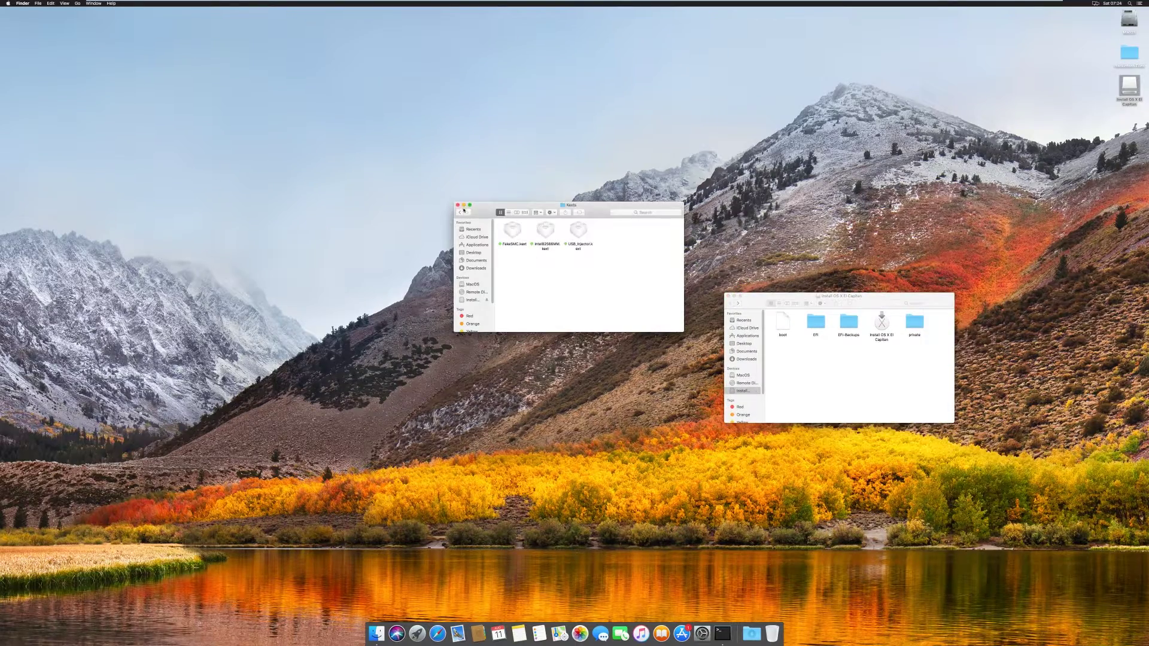
{"action": "left_click", "coordinate": [457, 204]}
- Copy the Hackintosh Files folder from the desktop to the root of the installer disk, authorizing with the account password
{"action": "right_click", "coordinate": [1127, 54]}
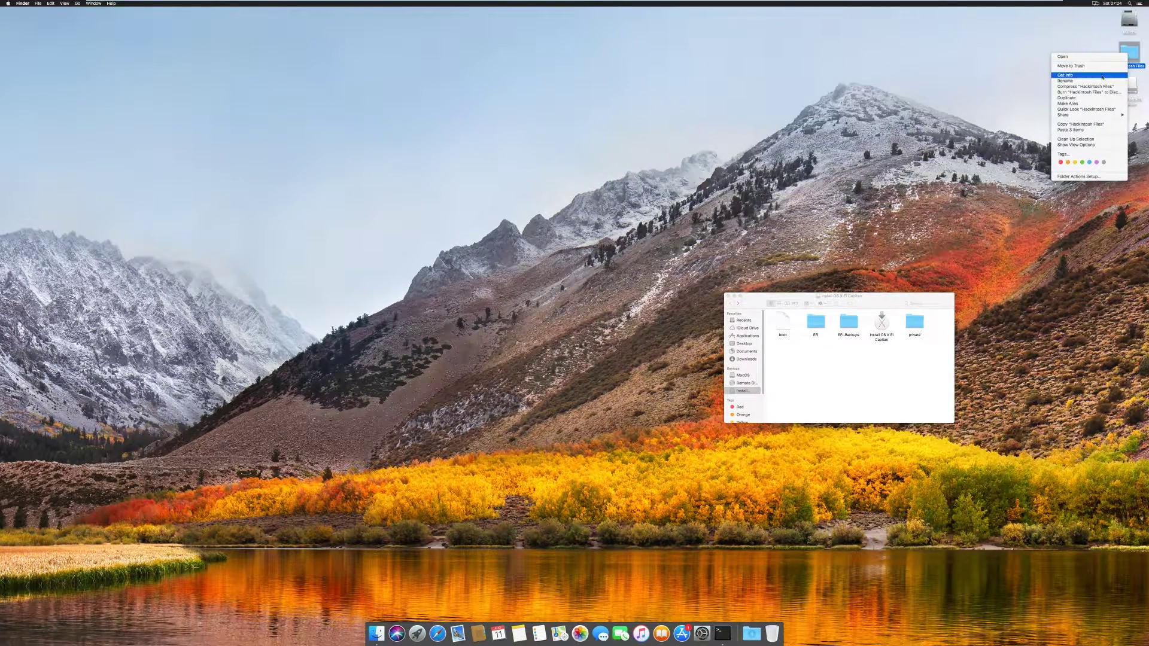
{"action": "left_click", "coordinate": [1084, 124]}
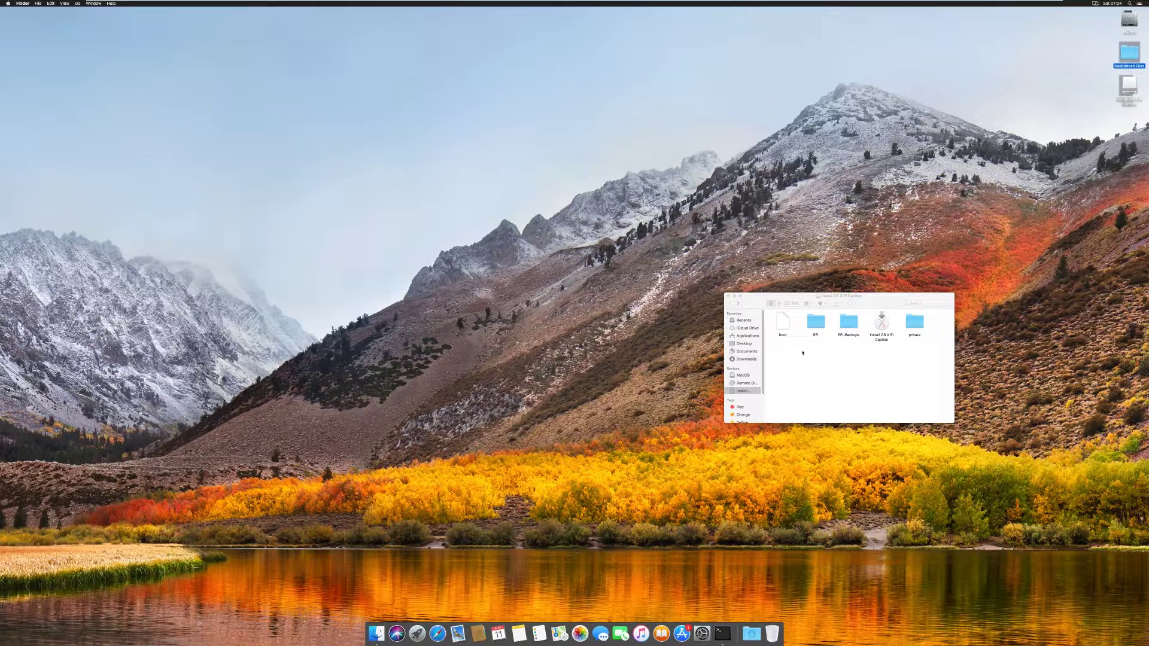
{"action": "right_click", "coordinate": [779, 354]}
{"action": "left_click", "coordinate": [813, 390]}
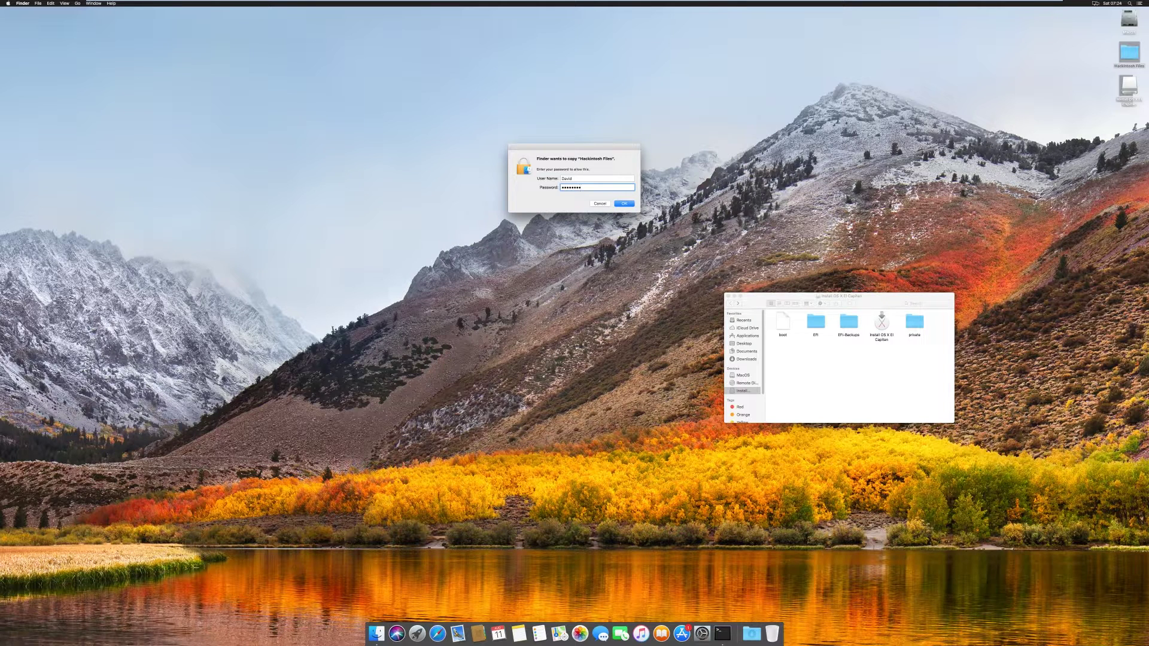
{"action": "key", "text": "Return"}
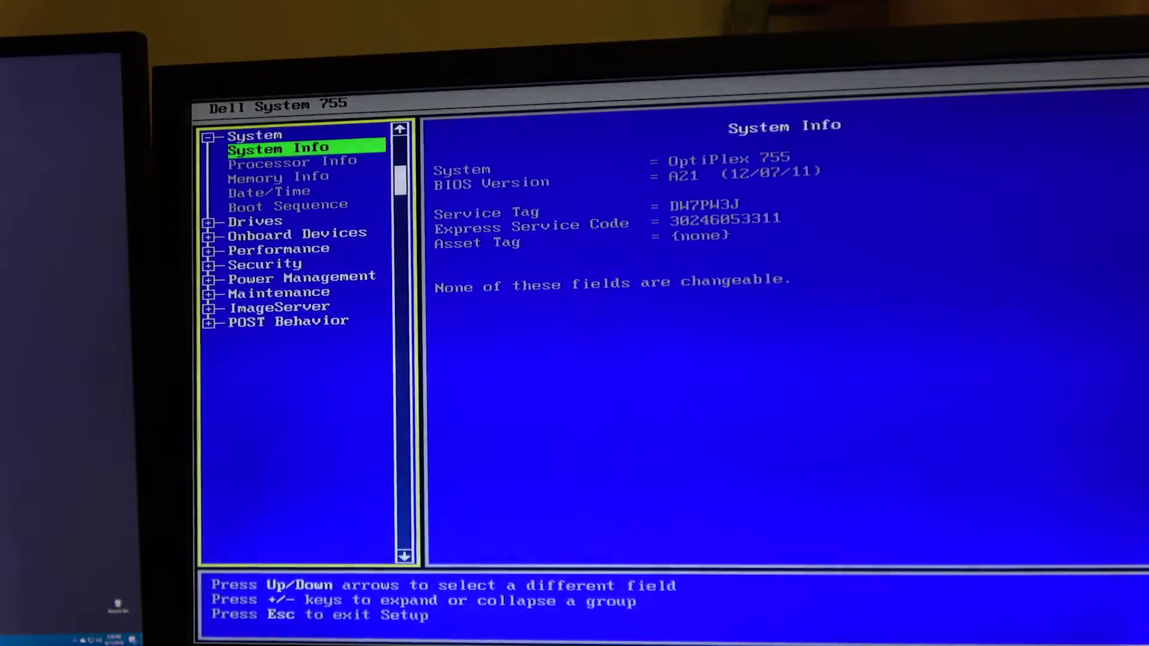
- In the Dell BIOS Setup, restore the factory defaults using Load Defaults in the Maintenance group, and exit Setup
{"action": "key", "text": "Down"}
{"action": "key", "text": "Down"}
{"action": "key", "text": "Down"}
{"action": "key", "text": "Down"}
{"action": "key", "text": "Down"}
{"action": "key", "text": "Down"}
{"action": "key", "text": "Down"}
{"action": "key", "text": "Down"}
{"action": "key", "text": "Down"}
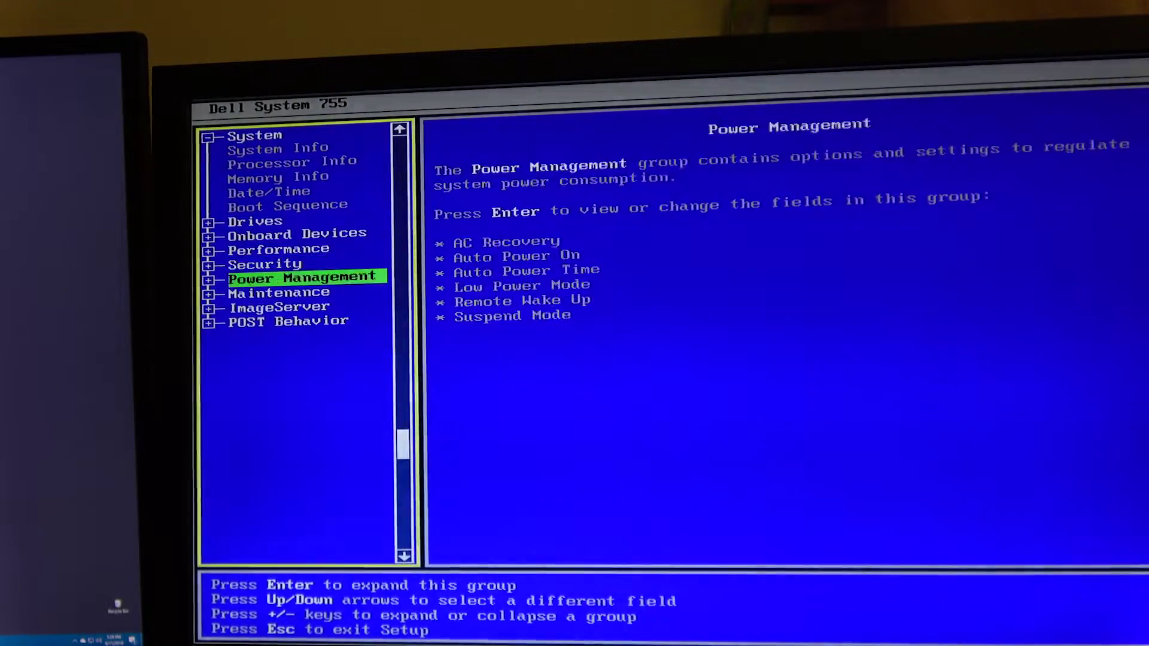
{"action": "key", "text": "Down"}
{"action": "key", "text": "Return"}
{"action": "key", "text": "Down"}
{"action": "key", "text": "Down"}
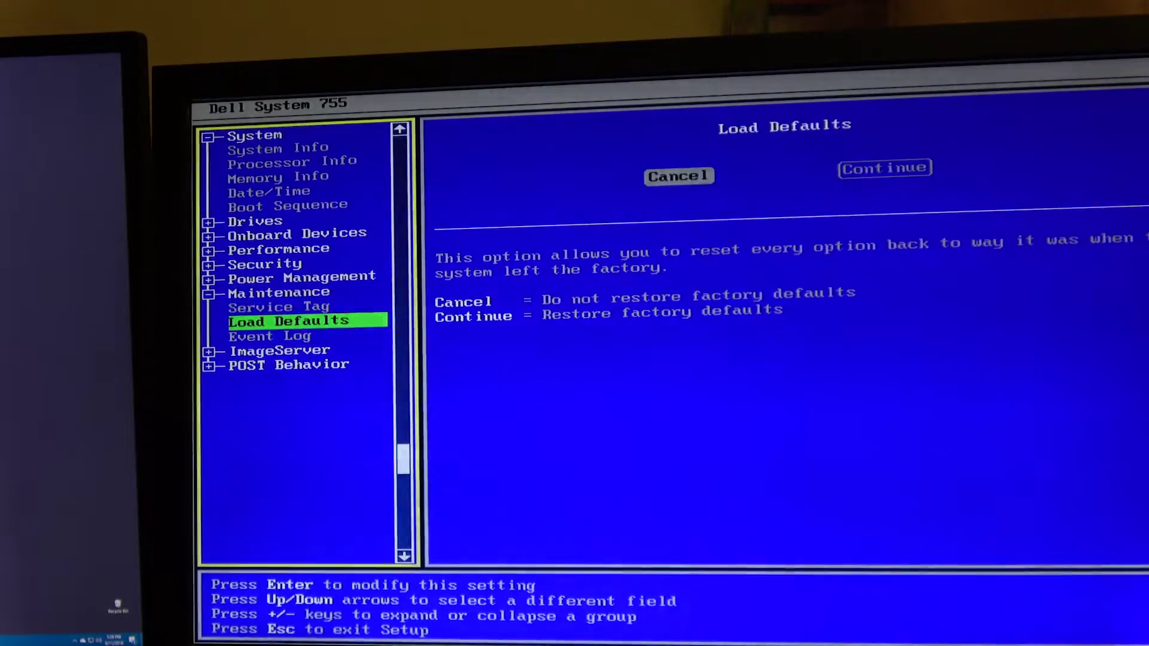
{"action": "key", "text": "Return"}
{"action": "key", "text": "Right"}
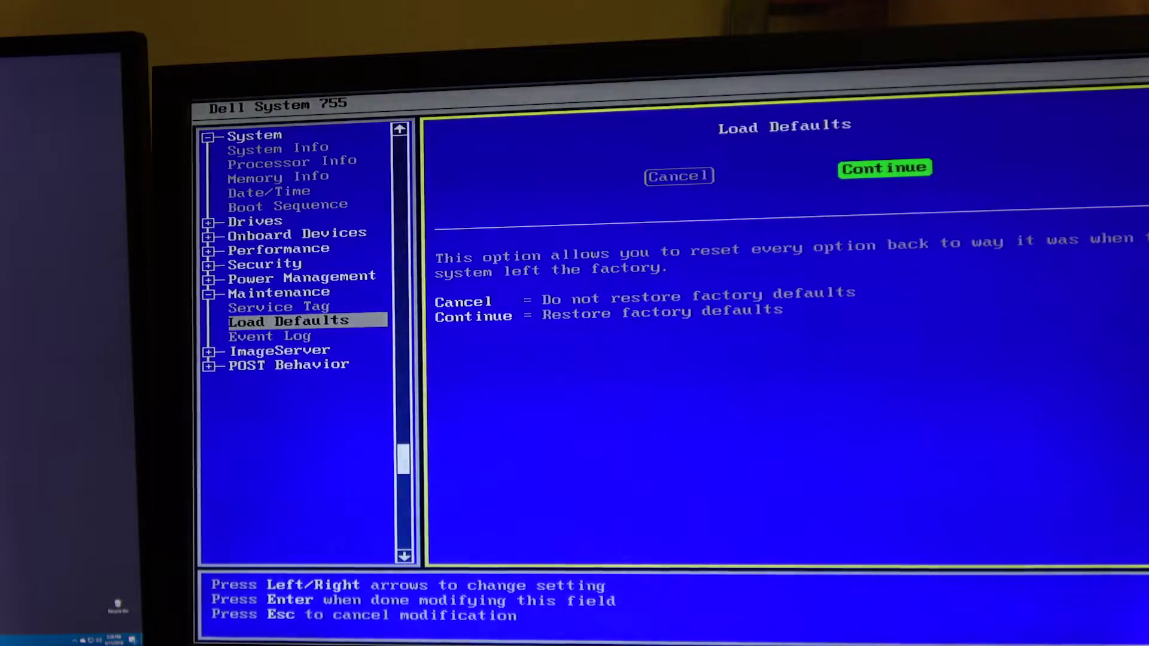
{"action": "key", "text": "Return"}
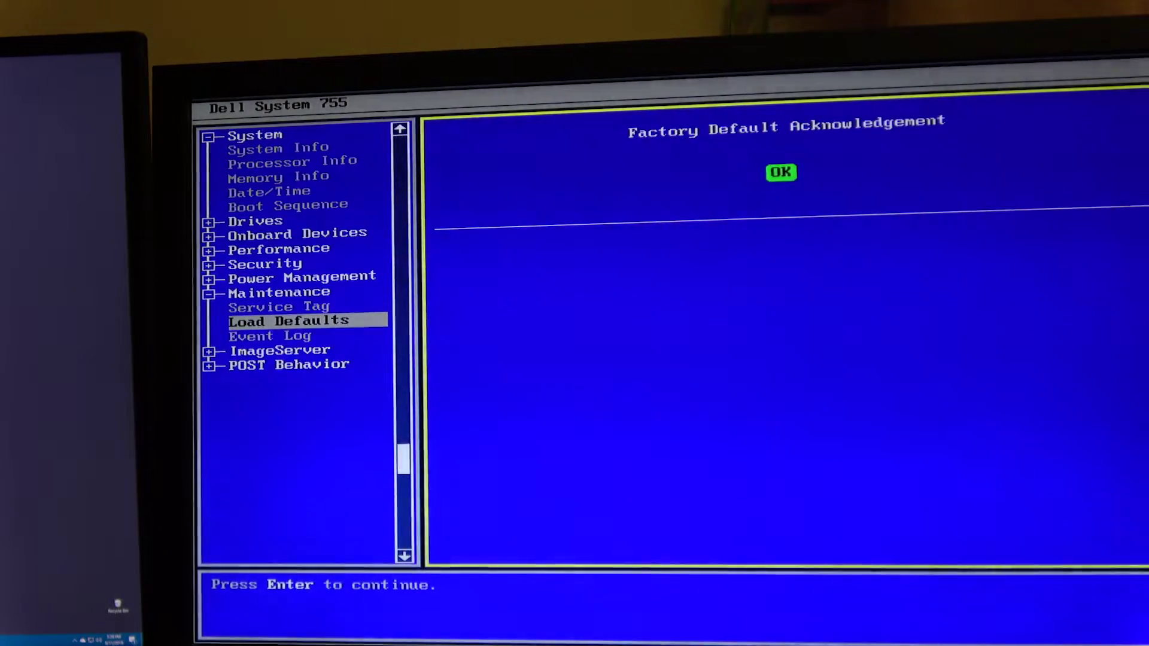
{"action": "key", "text": "Return"}
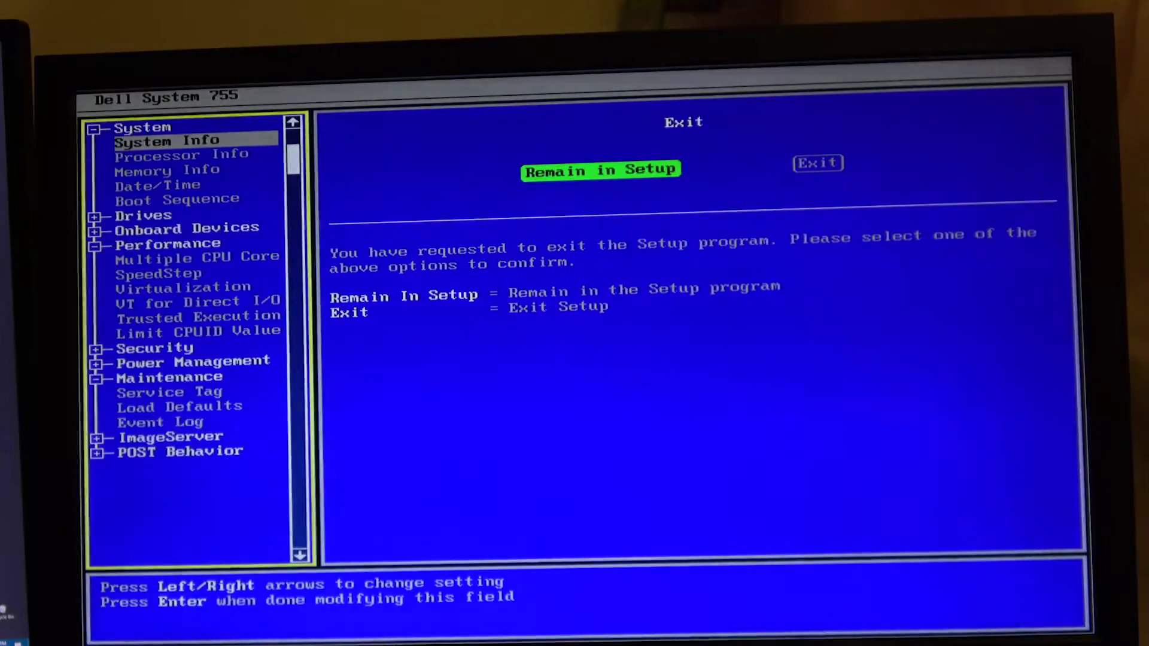
{"action": "key", "text": "Right"}
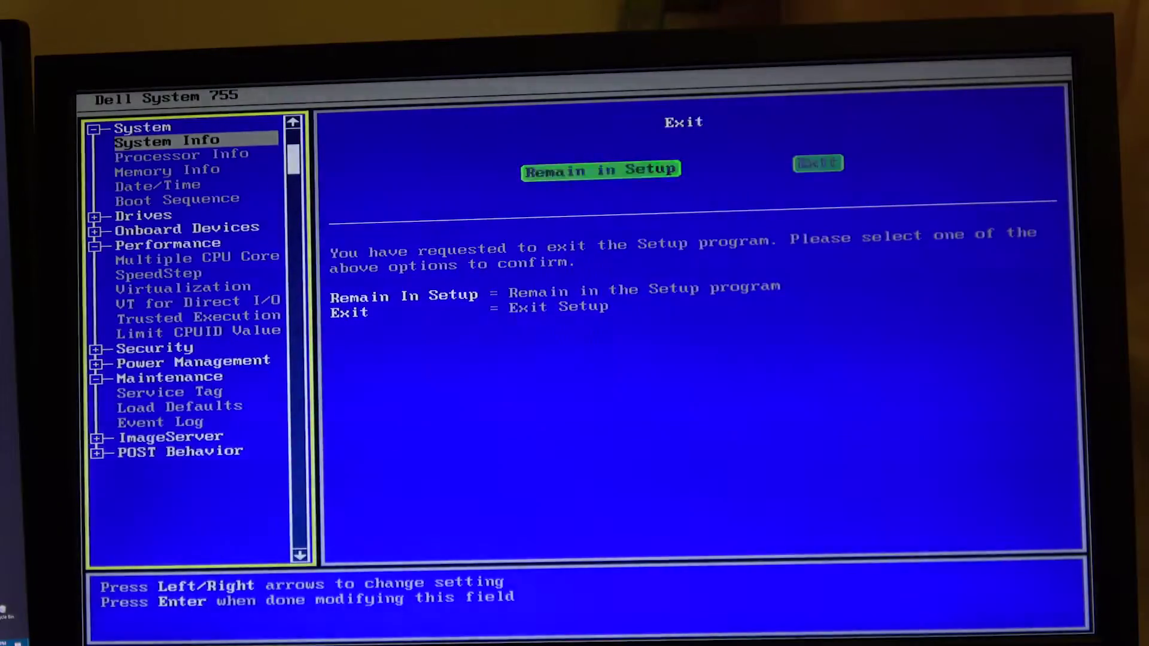
{"action": "key", "text": "Return"}
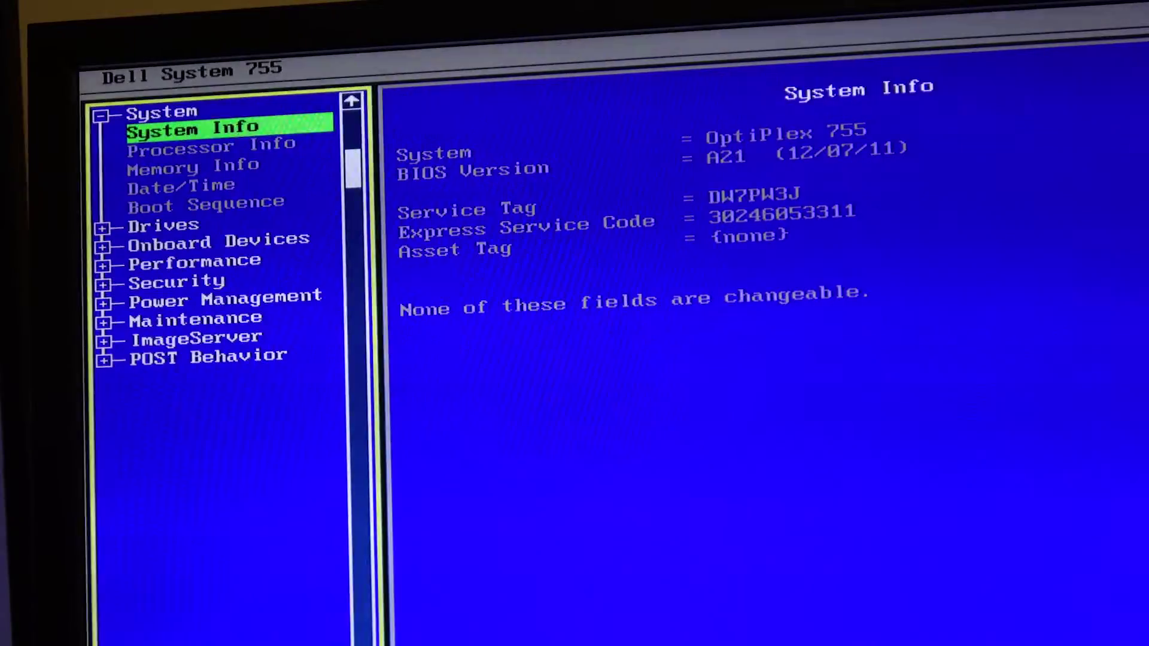
- Move USB Device to first place in the BIOS Boot Sequence, ahead of the floppy and SATA drives
{"action": "key", "text": "Down"}
{"action": "key", "text": "Down"}
{"action": "key", "text": "Down"}
{"action": "key", "text": "Down"}
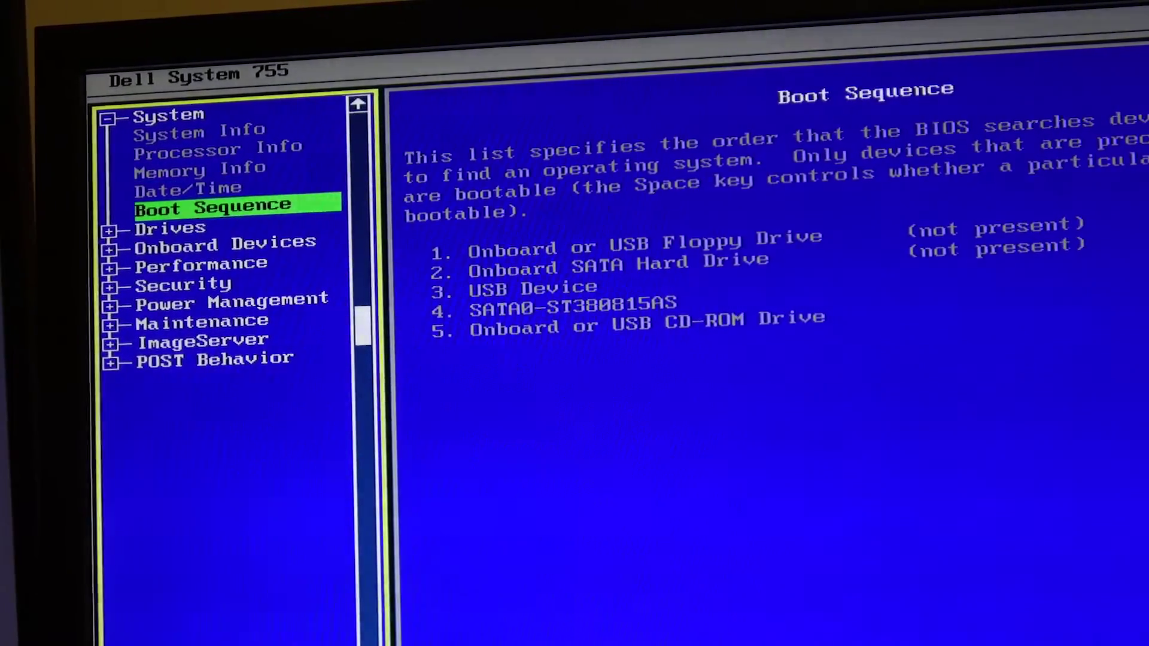
{"action": "key", "text": "Tab"}
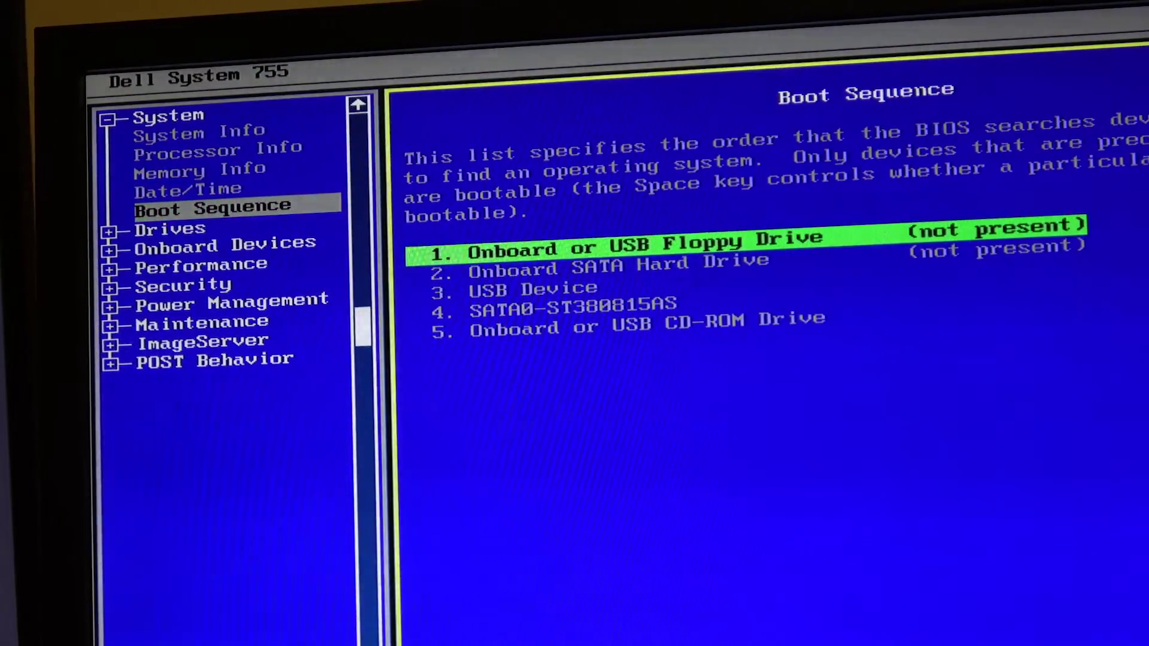
{"action": "key", "text": "Down"}
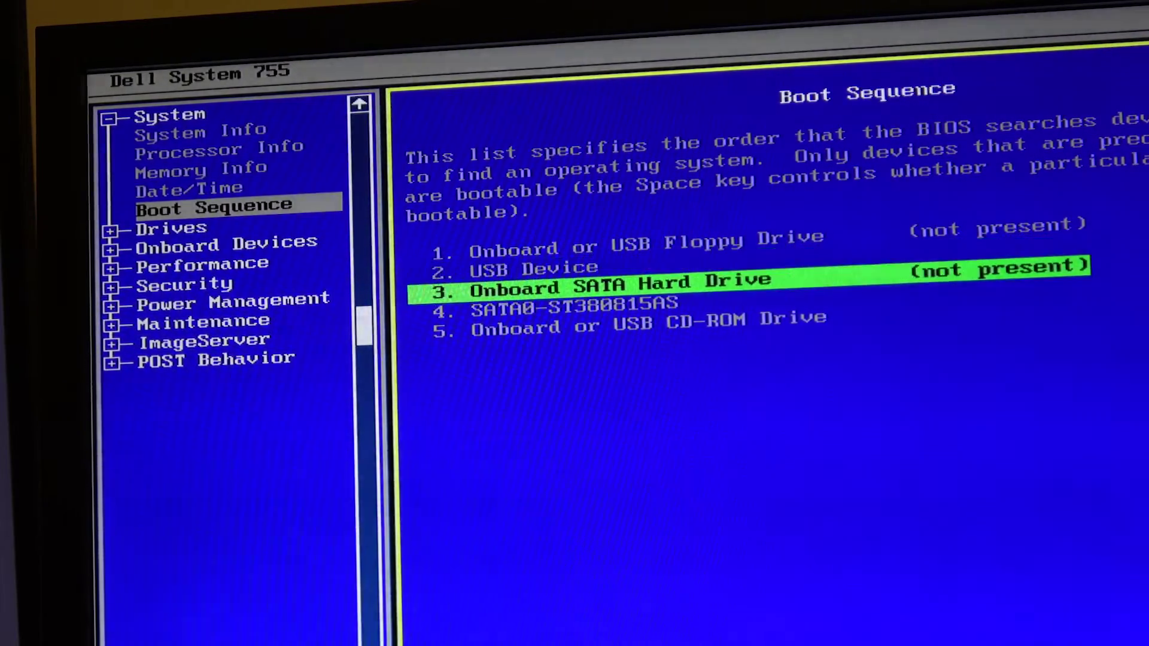
{"action": "key", "text": "Up"}
{"action": "key", "text": "Up"}
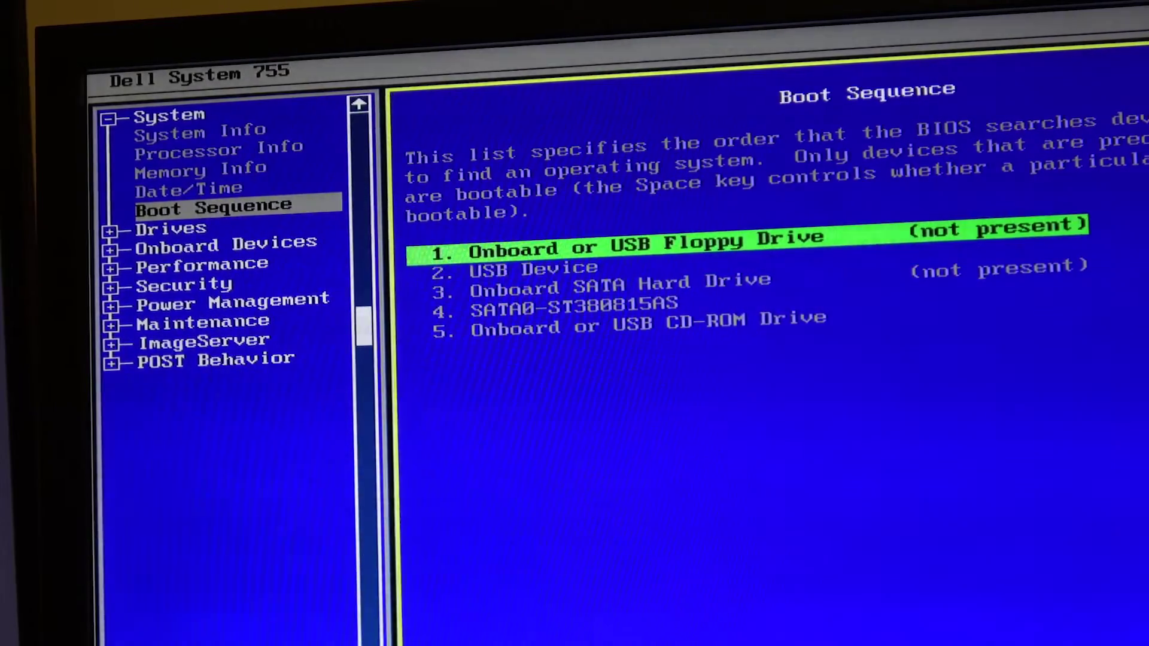
{"action": "key", "text": "d"}
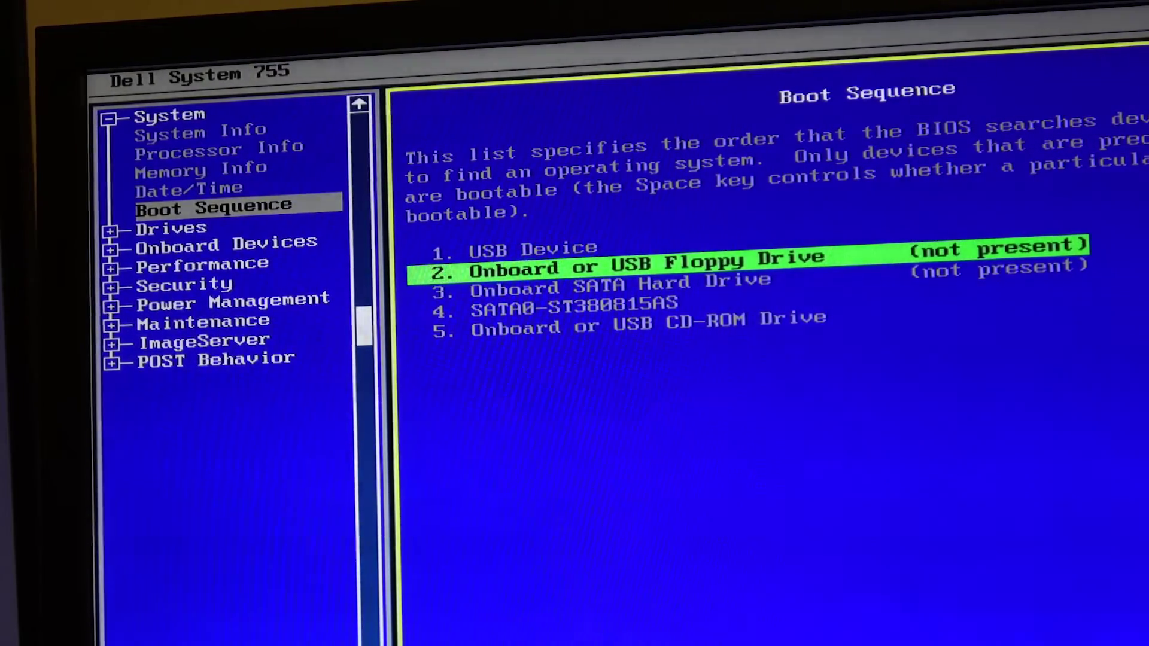
- Accept the changed Boot Sequence in the BIOS, save the changes and exit Setup
{"action": "key", "text": "Up"}
{"action": "key", "text": "Down"}
{"action": "key", "text": "Down"}
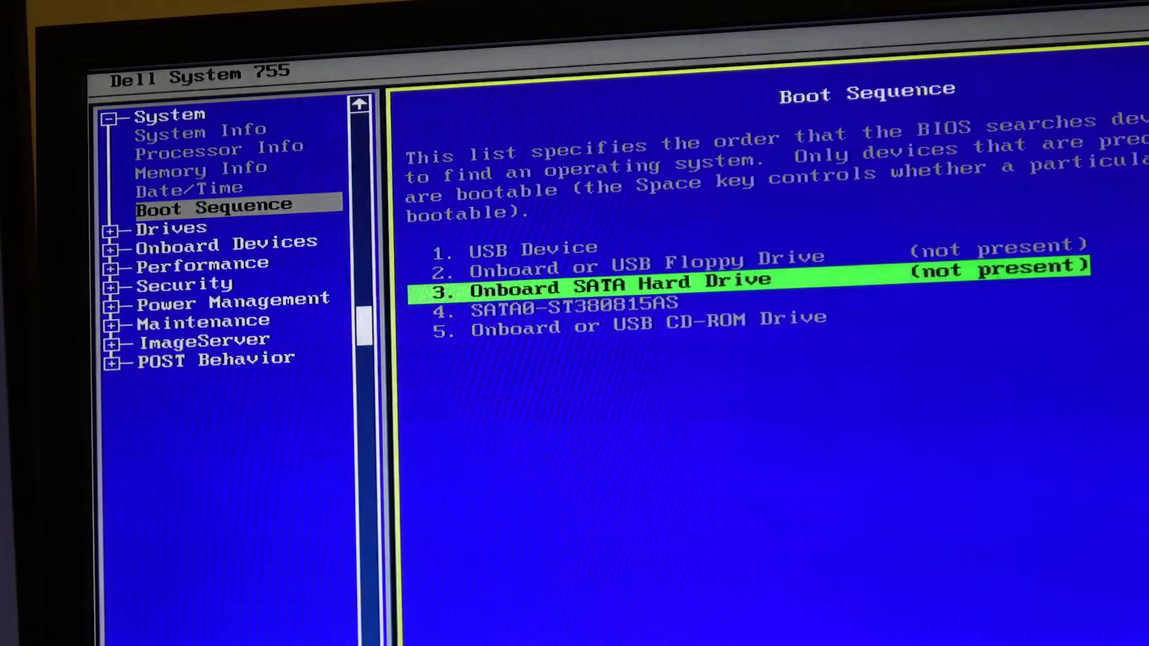
{"action": "key", "text": "Up"}
{"action": "key", "text": "Escape"}
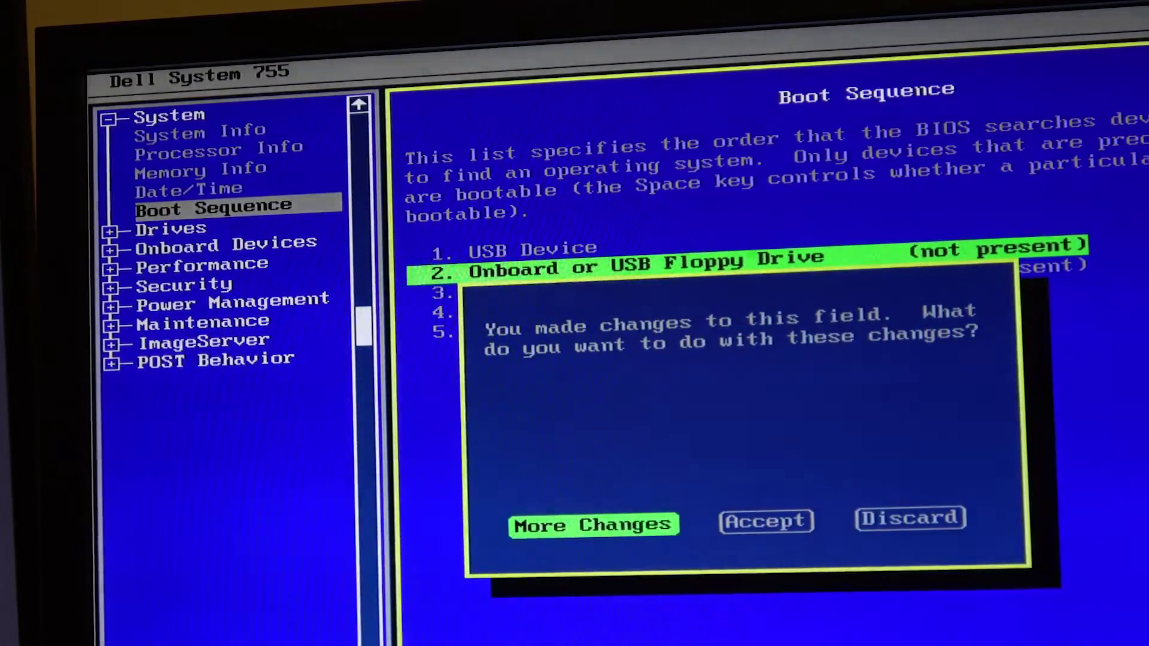
{"action": "key", "text": "Right"}
{"action": "key", "text": "Return"}
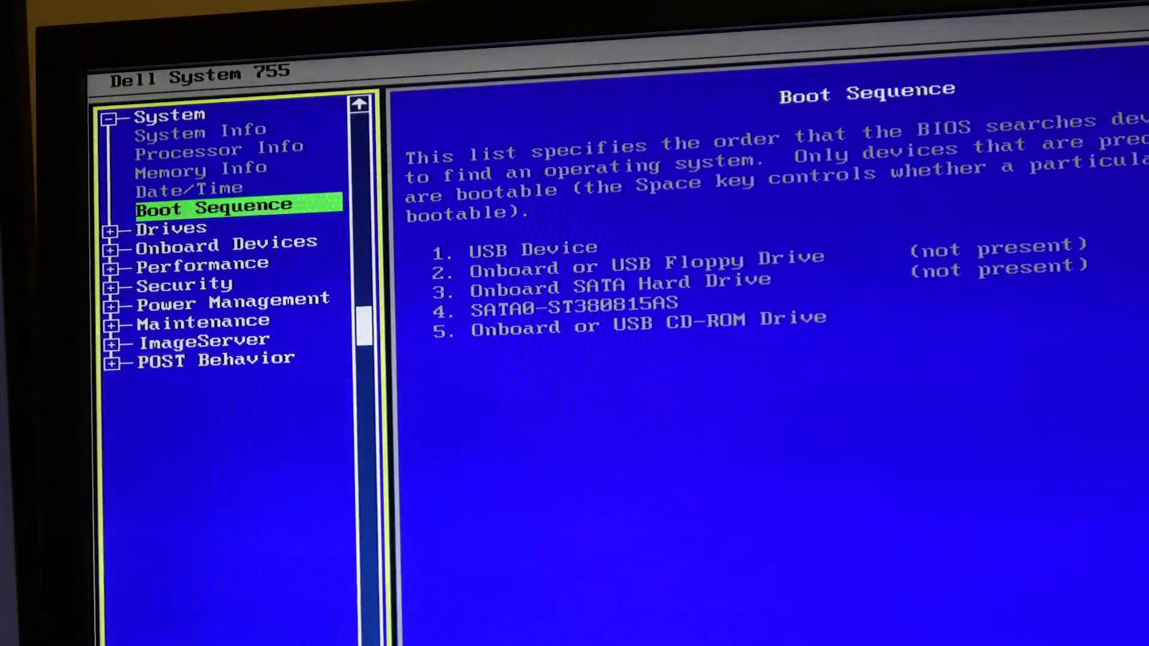
{"action": "key", "text": "Escape"}
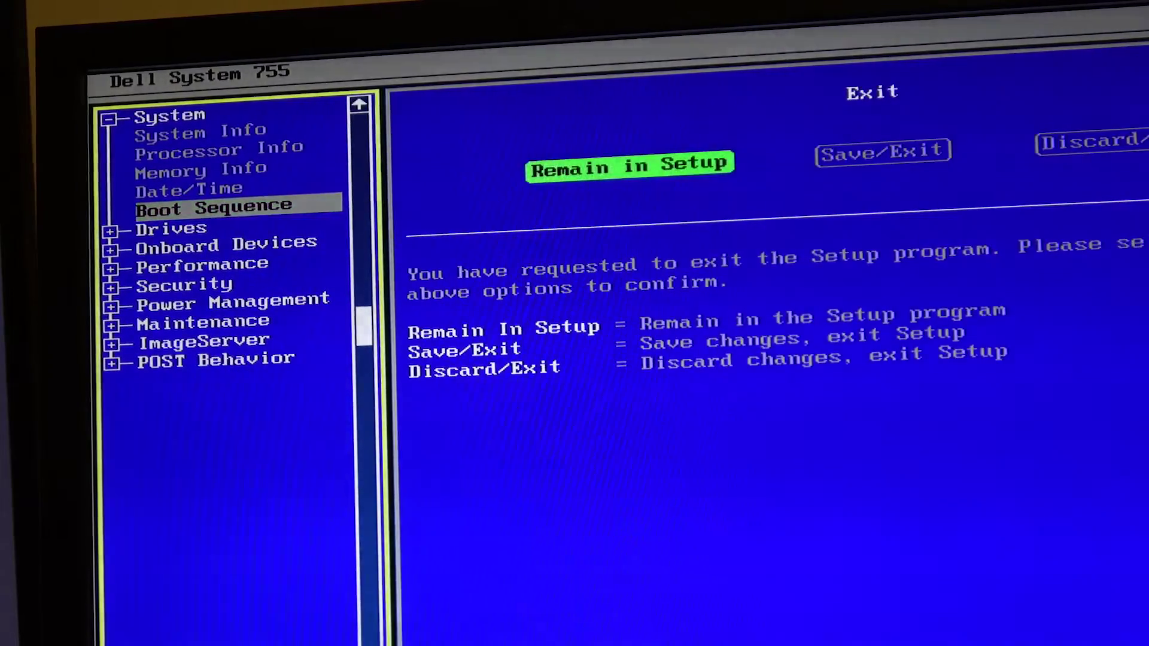
{"action": "key", "text": "Right"}
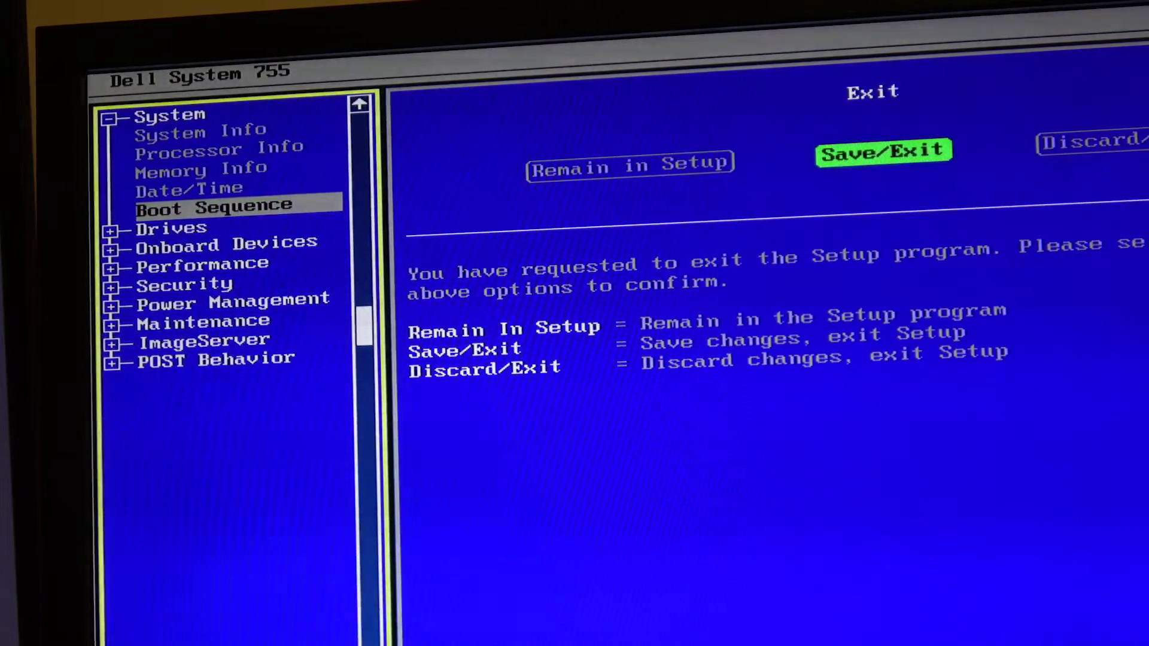
{"action": "key", "text": "Return"}
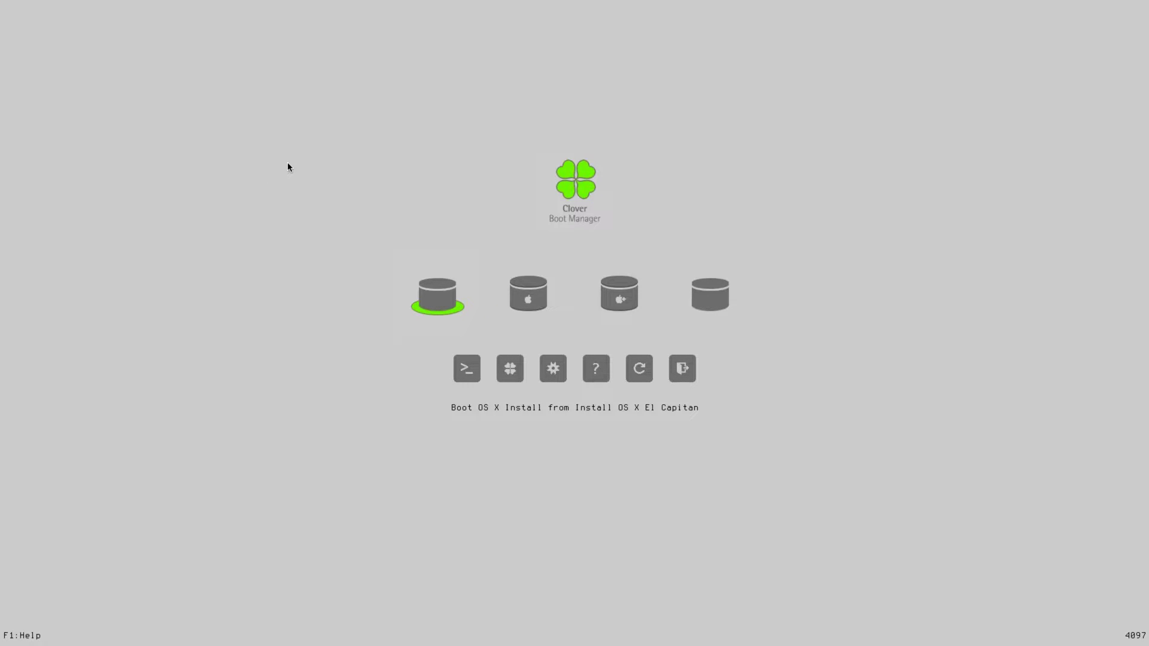
- Review Clover's boot options for the Install OS X El Capitan volume and boot macOS with the selected options
{"action": "key", "text": "Right"}
{"action": "key", "text": "Left"}
{"action": "key", "text": "space"}
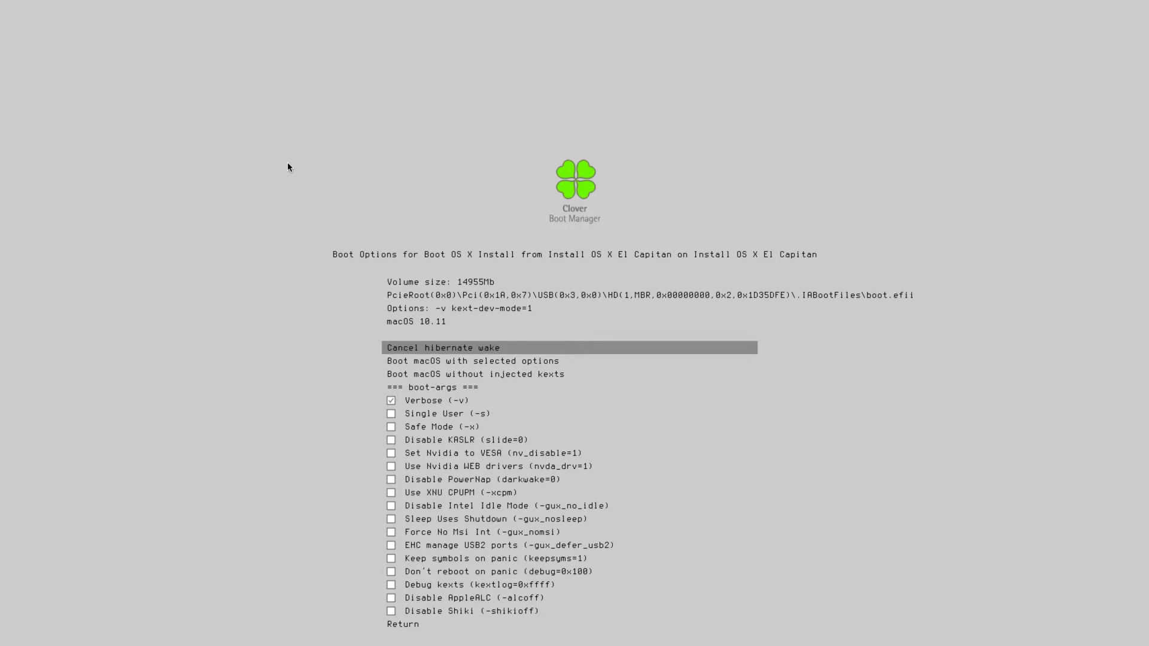
{"action": "key", "text": "Down"}
{"action": "key", "text": "Down"}
{"action": "key", "text": "Down"}
{"action": "key", "text": "Down"}
{"action": "key", "text": "Down"}
{"action": "key", "text": "Down"}
{"action": "key", "text": "Down"}
{"action": "key", "text": "Down"}
{"action": "key", "text": "Down"}
{"action": "key", "text": "Down"}
{"action": "key", "text": "Down"}
{"action": "key", "text": "Down"}
{"action": "key", "text": "Down"}
{"action": "key", "text": "Down"}
{"action": "key", "text": "Down"}
{"action": "key", "text": "Down"}
{"action": "key", "text": "Down"}
{"action": "key", "text": "Down"}
{"action": "key", "text": "Down"}
{"action": "key", "text": "Down"}
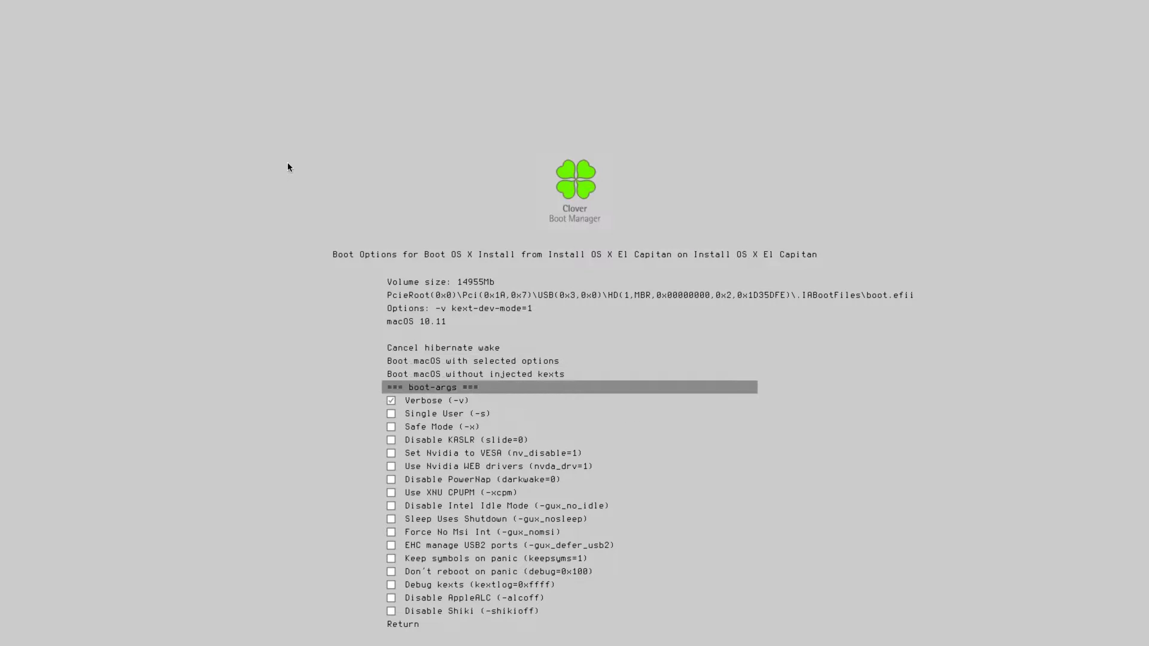
{"action": "key", "text": "Up"}
{"action": "key", "text": "Up"}
{"action": "key", "text": "Up"}
{"action": "key", "text": "Up"}
{"action": "key", "text": "Up"}
{"action": "key", "text": "Up"}
{"action": "key", "text": "Up"}
{"action": "key", "text": "Up"}
{"action": "key", "text": "Up"}
{"action": "key", "text": "Up"}
{"action": "key", "text": "Up"}
{"action": "key", "text": "Up"}
{"action": "key", "text": "Up"}
{"action": "key", "text": "Up"}
{"action": "key", "text": "Up"}
{"action": "key", "text": "Up"}
{"action": "key", "text": "Up"}
{"action": "key", "text": "Up"}
{"action": "key", "text": "Up"}
{"action": "key", "text": "Up"}
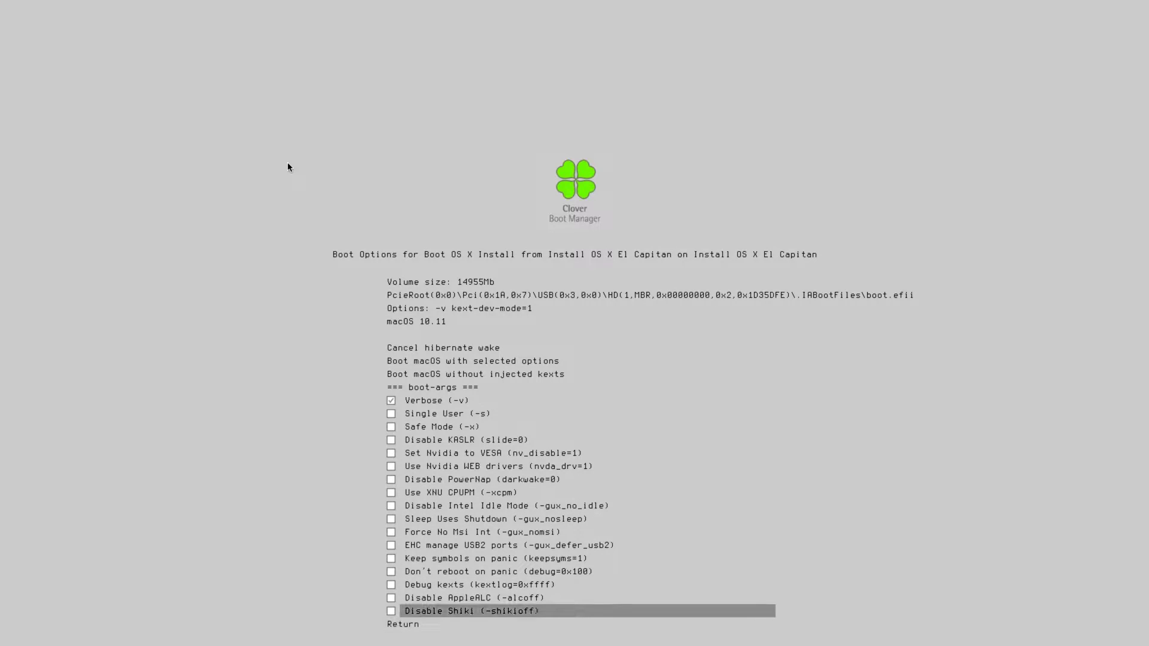
{"action": "key", "text": "Down"}
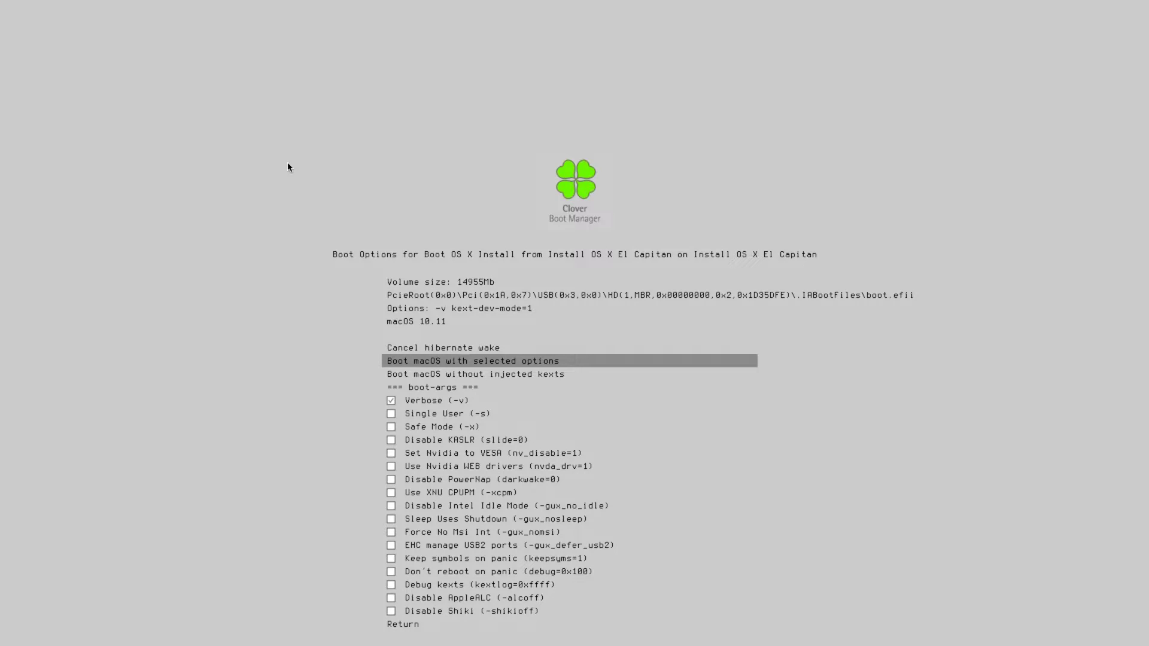
{"action": "key", "text": "Return"}
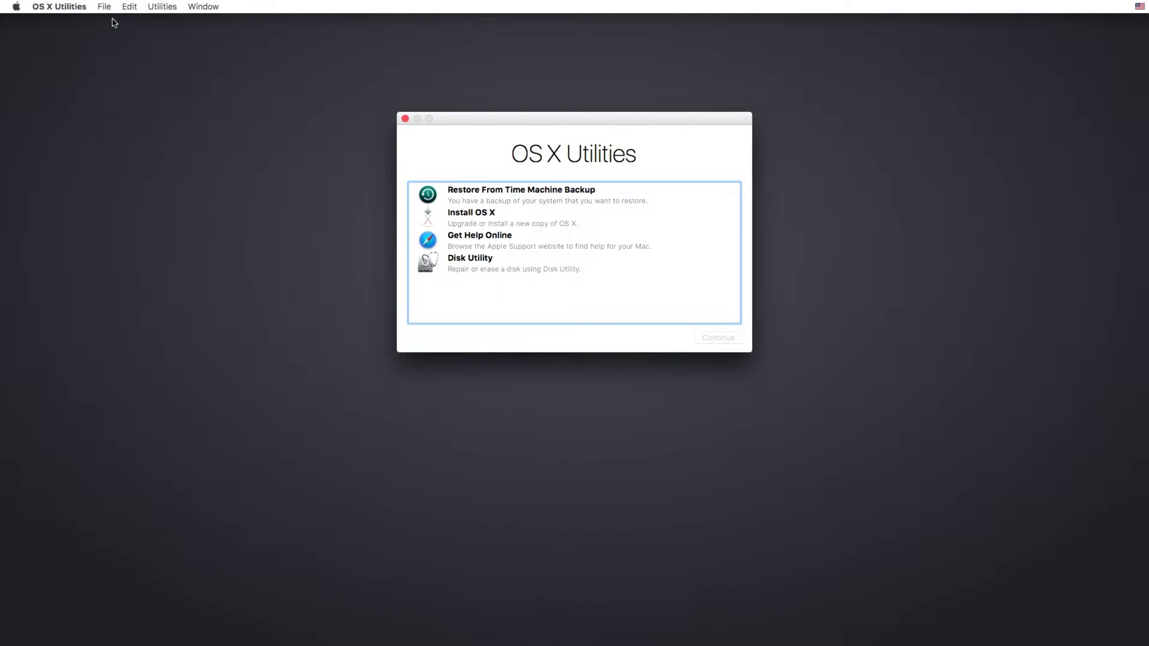
- Erase the internal ST380815AS Media disk in Disk Utility as Hackintosh HD, OS X Extended (Journaled) with GUID Partition Map, and close Disk Utility
{"action": "left_click", "coordinate": [466, 267]}
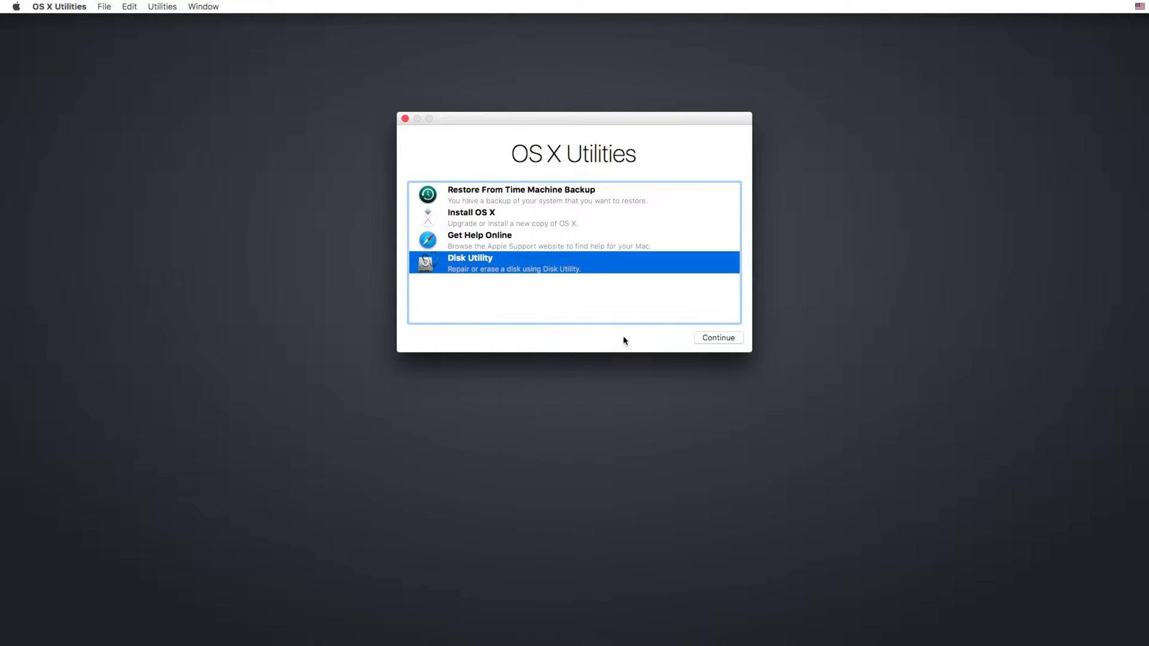
{"action": "left_click", "coordinate": [725, 338]}
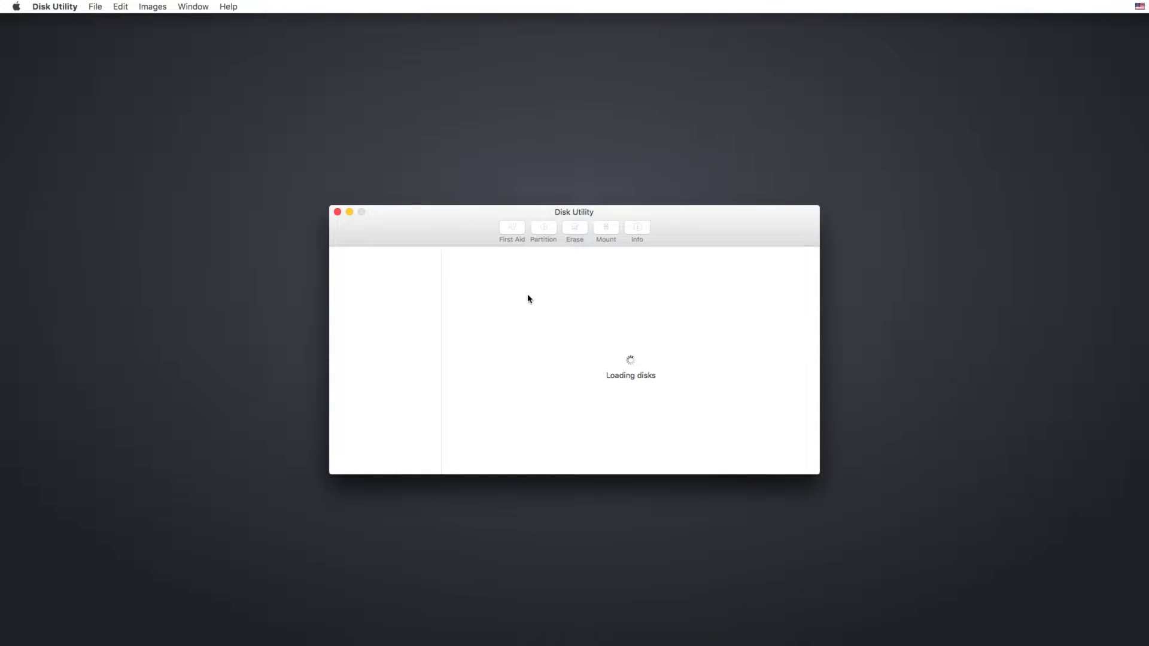
{"action": "left_click", "coordinate": [404, 274]}
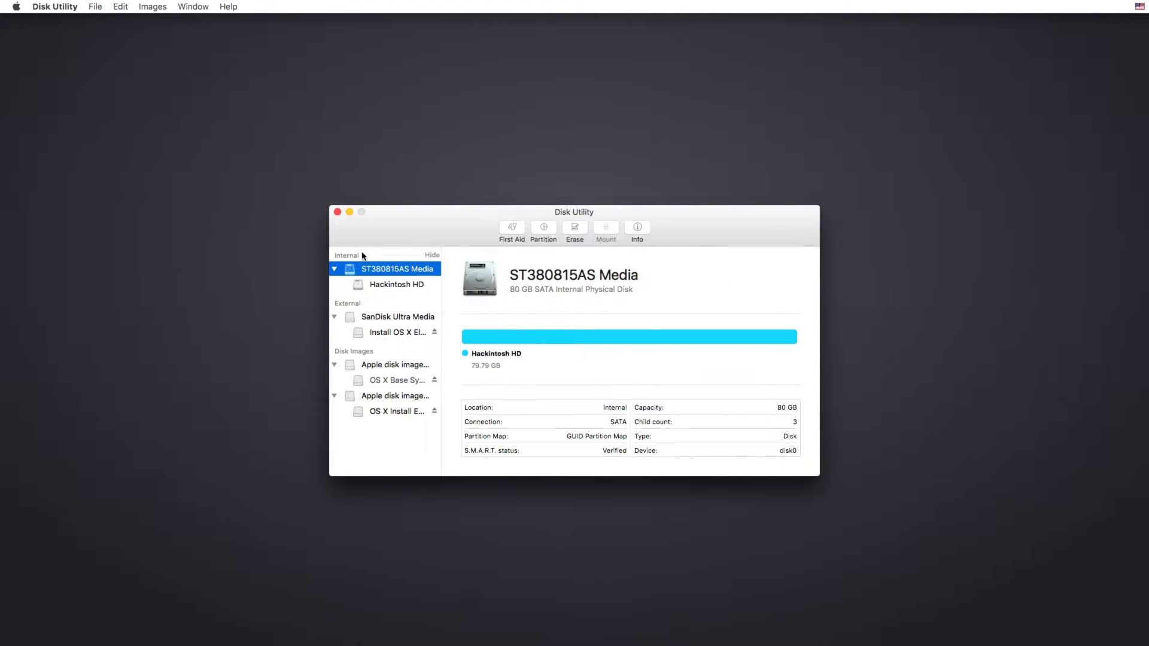
{"action": "left_click", "coordinate": [571, 228]}
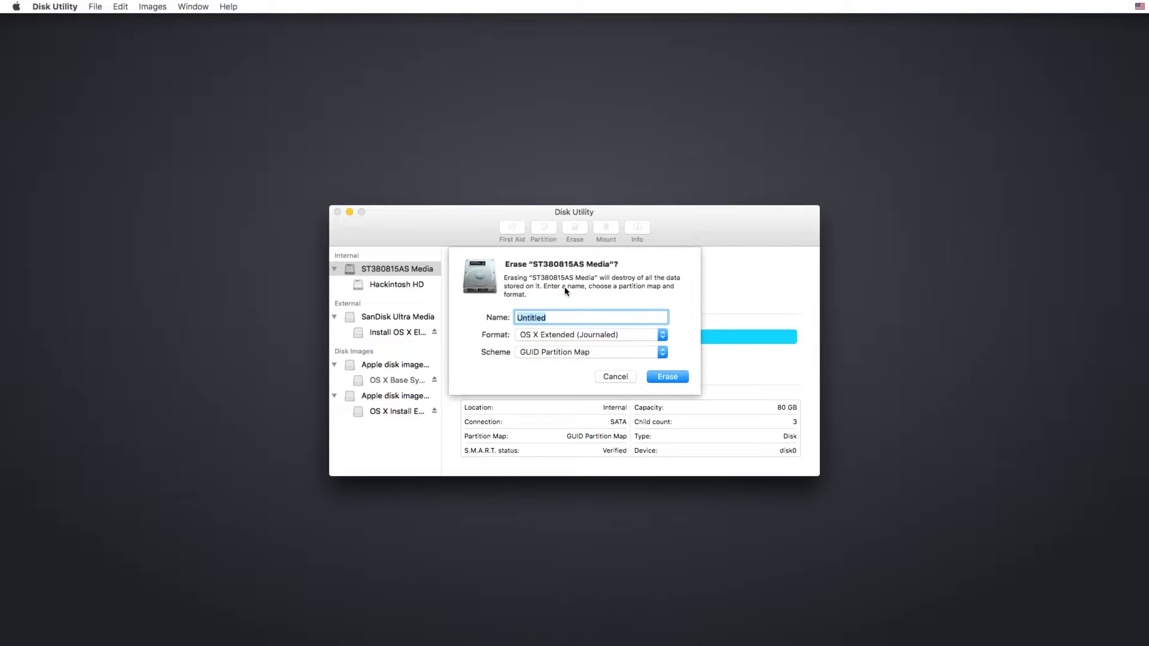
{"action": "type", "text": "Hackintosh HD"}
{"action": "left_click", "coordinate": [660, 378]}
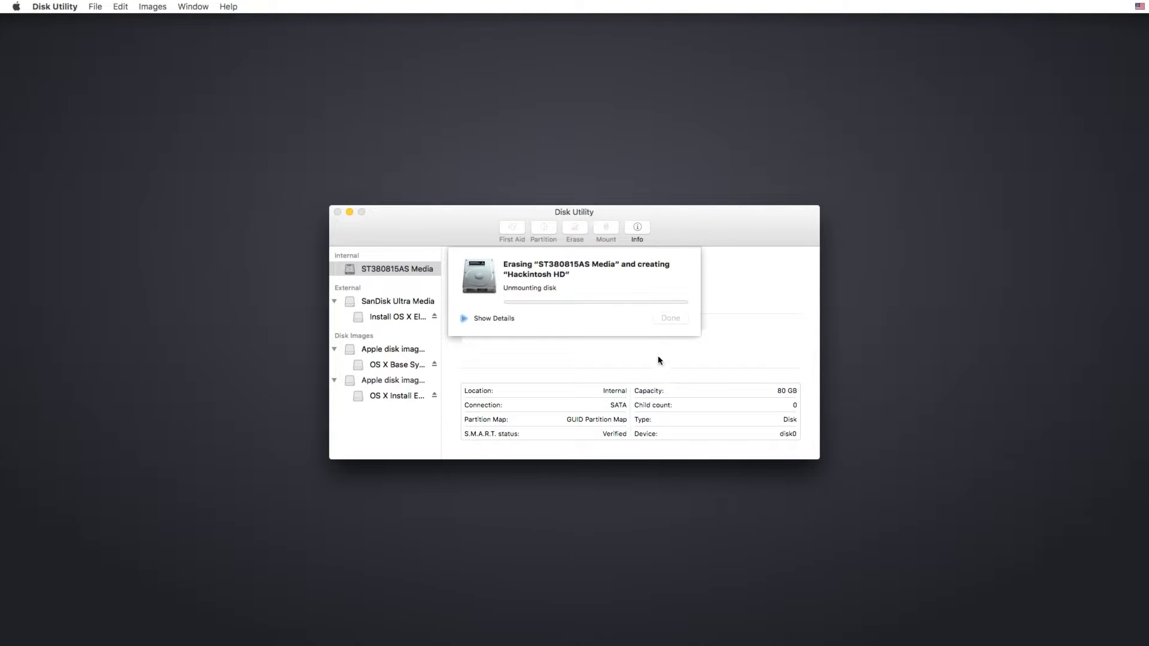
{"action": "left_click", "coordinate": [466, 322]}
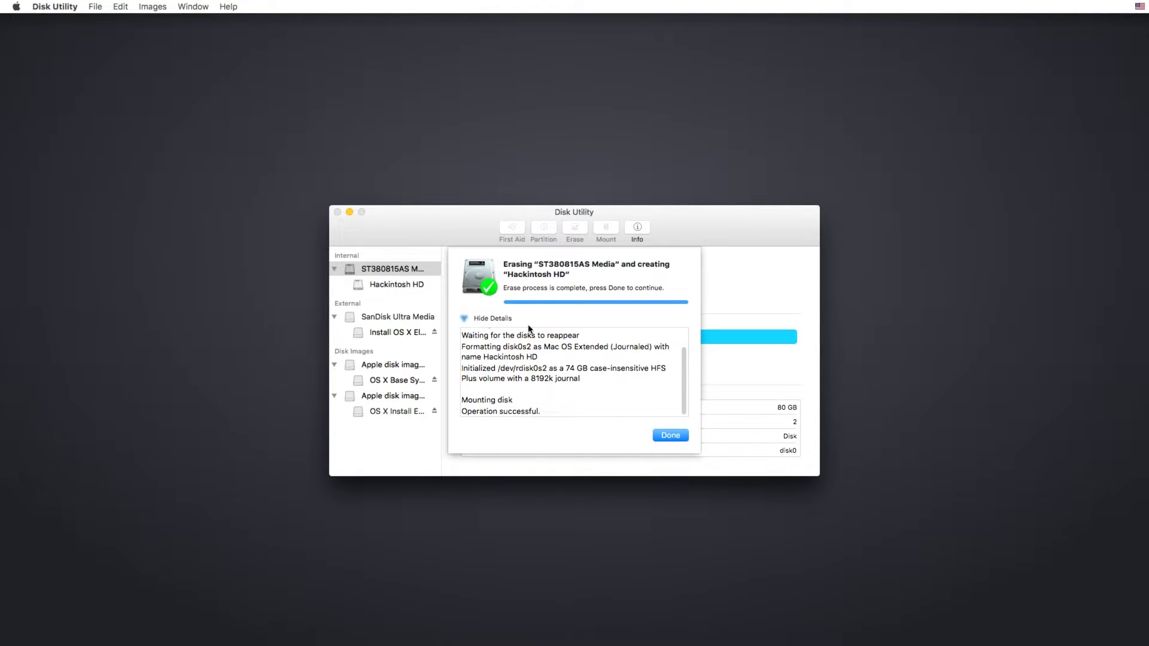
{"action": "left_click", "coordinate": [668, 437]}
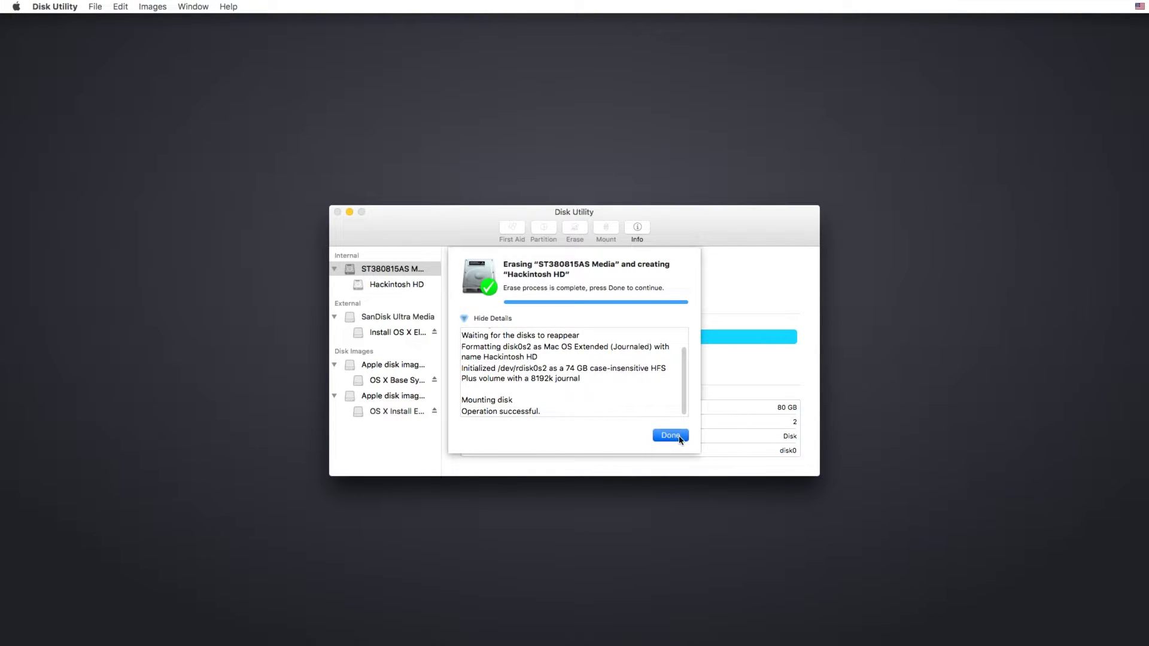
{"action": "left_click", "coordinate": [338, 213]}
- Start Install OS X, agree to the software license, and install OS X El Capitan on the Hackintosh HD disk
{"action": "left_click", "coordinate": [477, 219]}
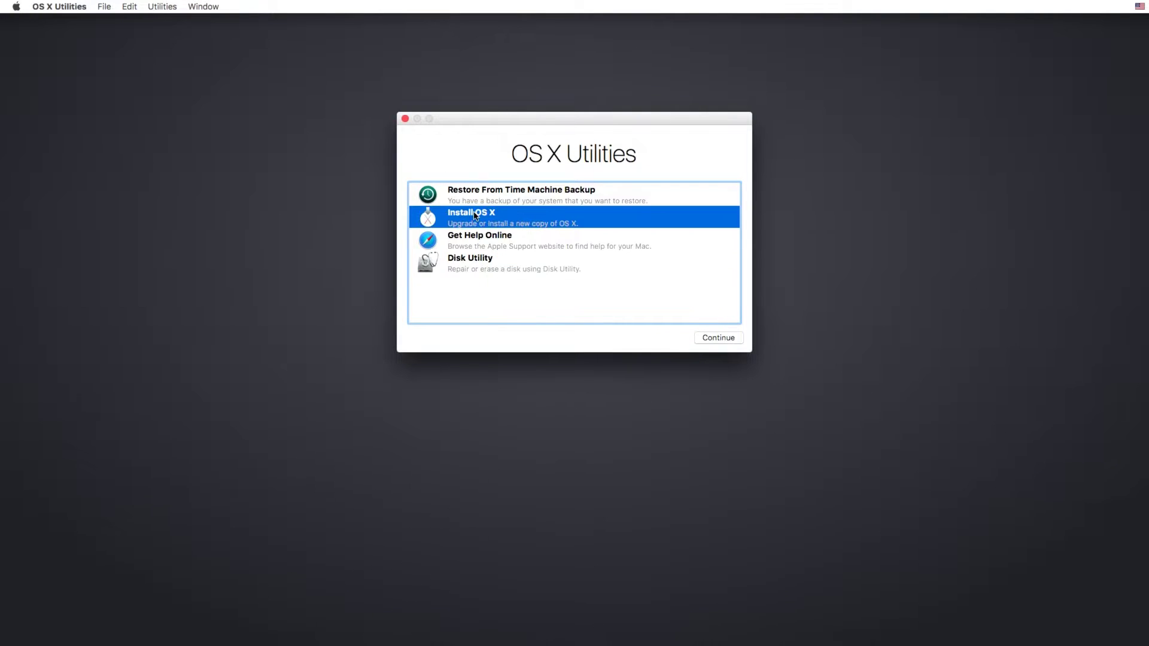
{"action": "left_click", "coordinate": [720, 339]}
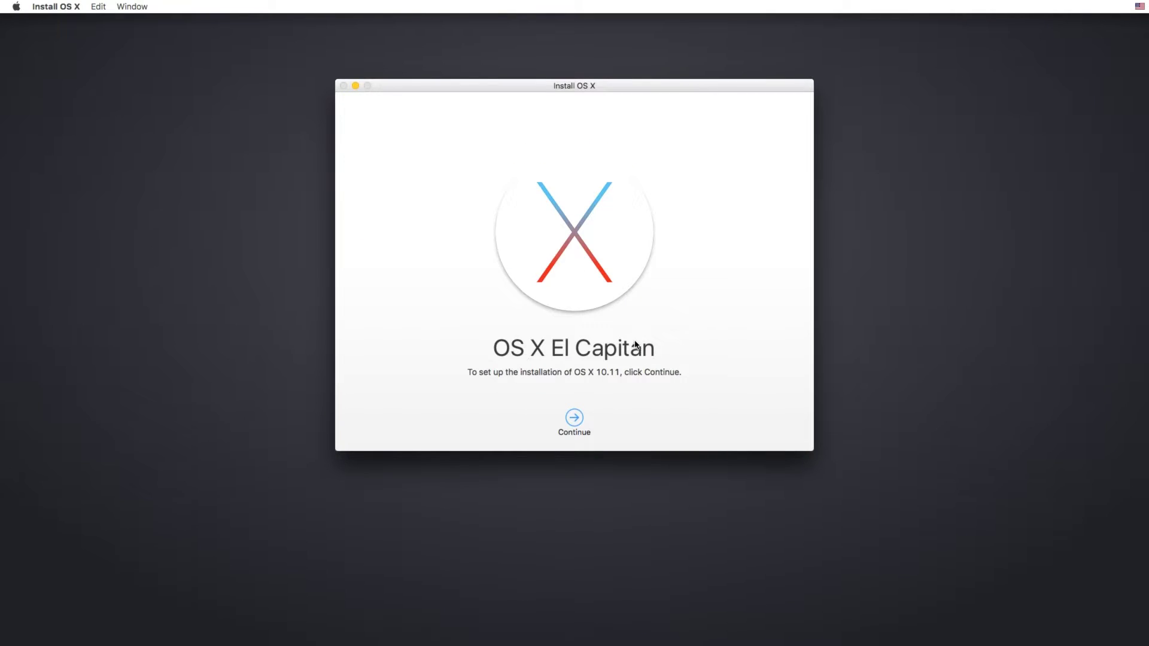
{"action": "left_click", "coordinate": [572, 419]}
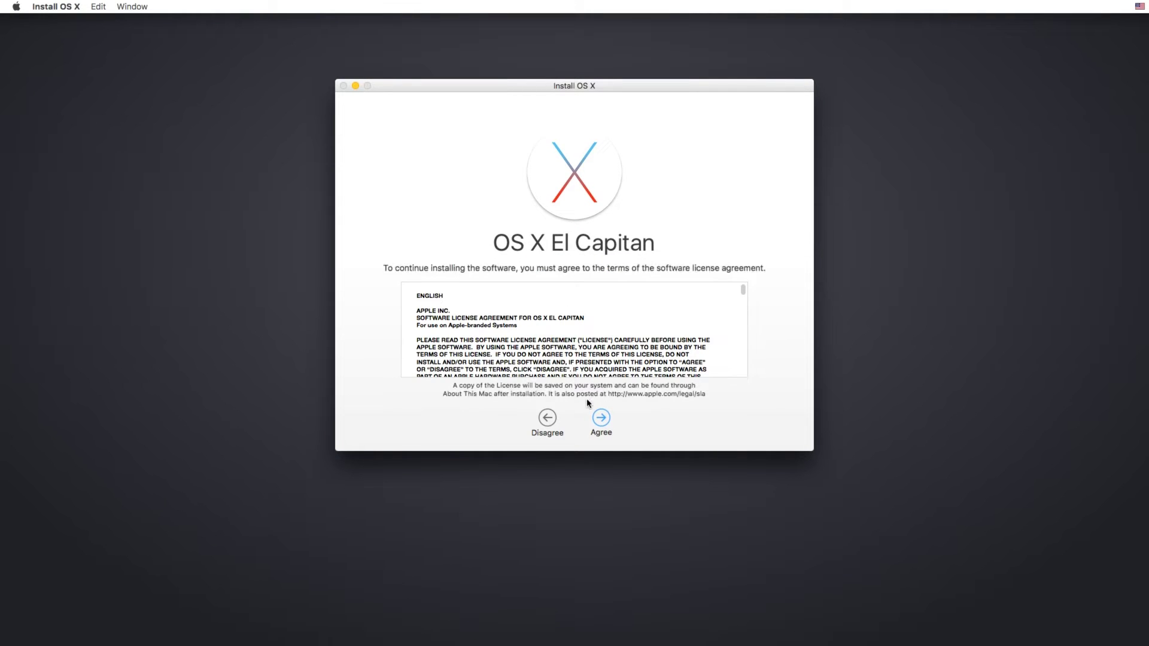
{"action": "left_click", "coordinate": [600, 418]}
{"action": "left_click", "coordinate": [660, 154]}
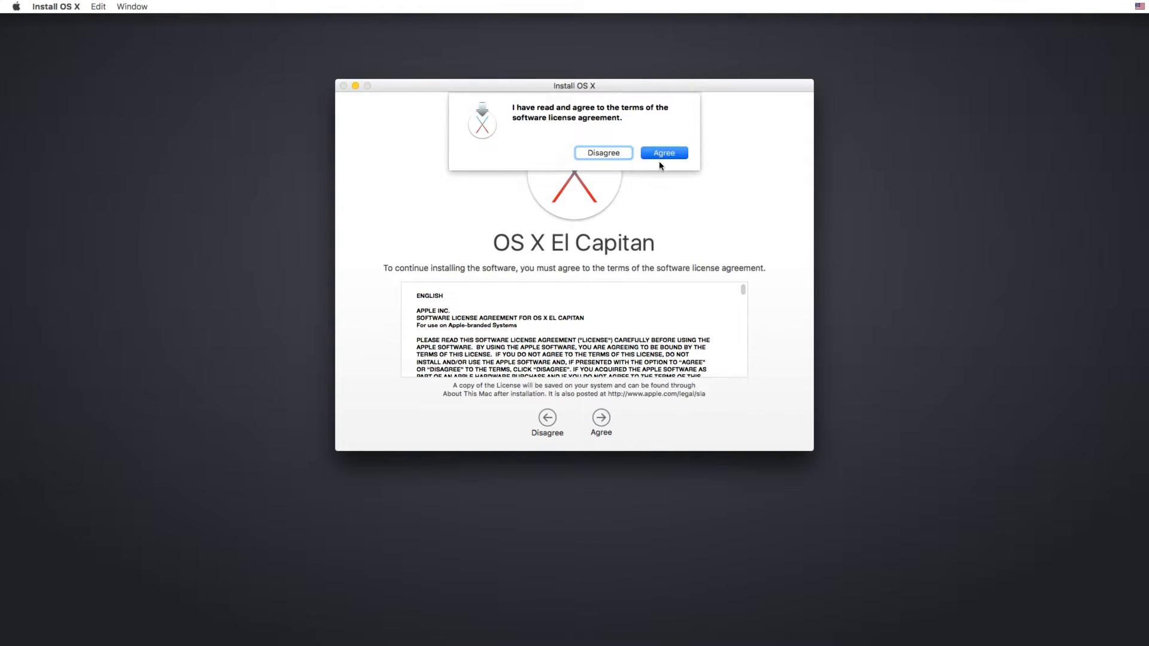
{"action": "left_click", "coordinate": [536, 331]}
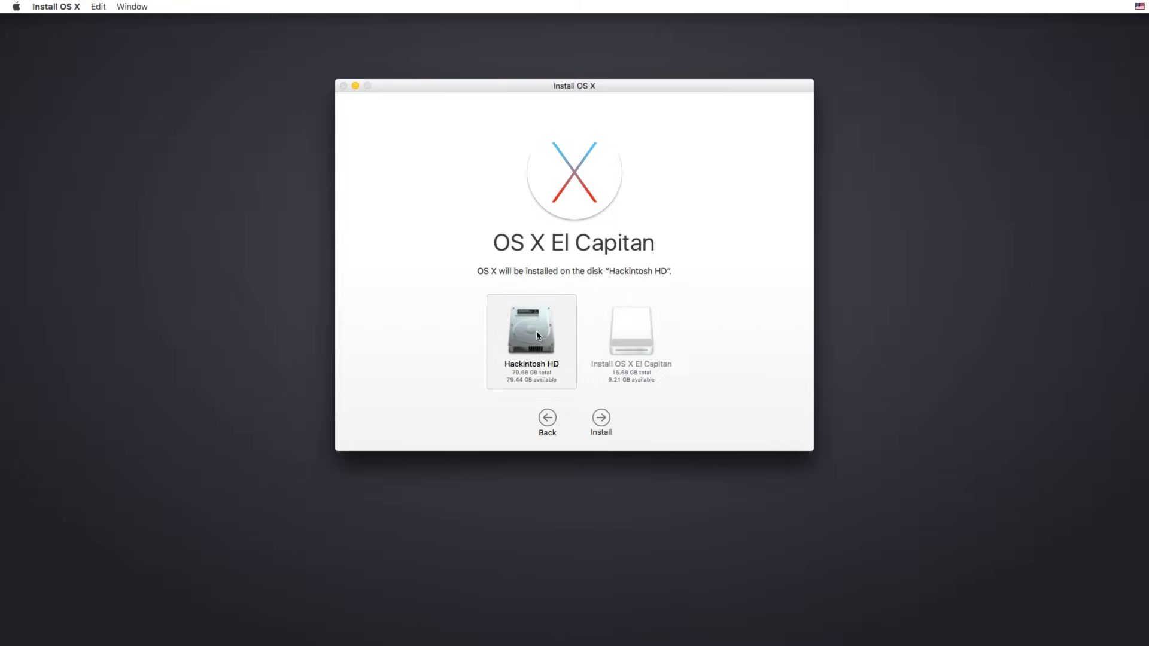
{"action": "left_click", "coordinate": [600, 418]}
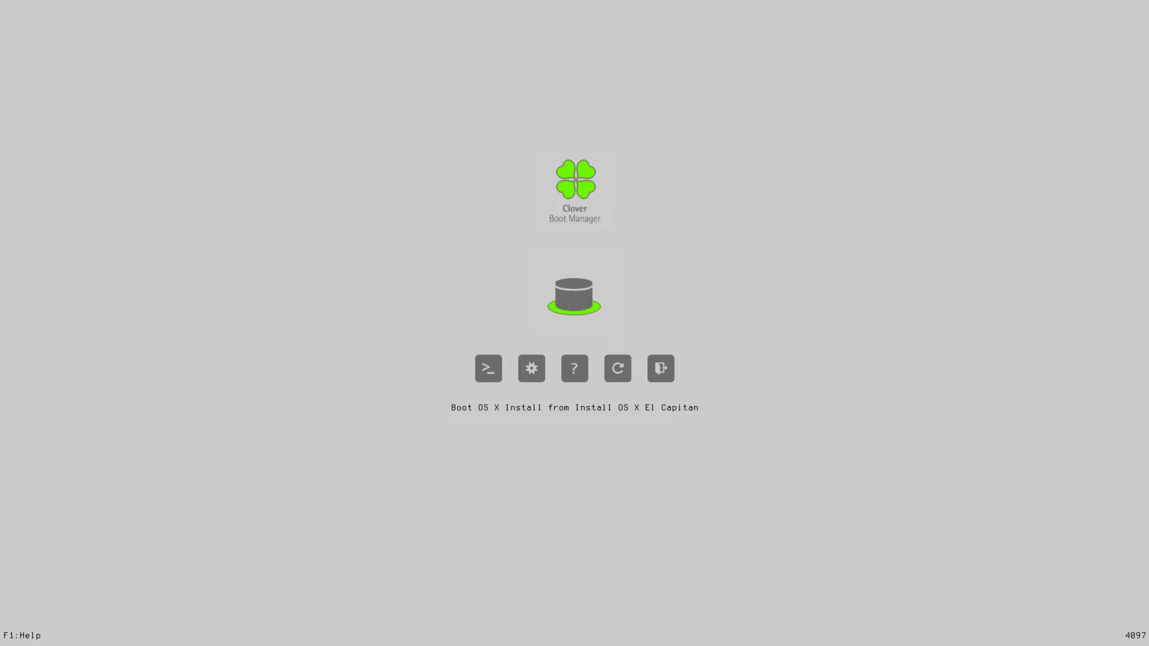
- Boot OS X Install from the Clover menu, and after the restart boot macOS from Hackintosh HD
{"action": "key", "text": "Return"}
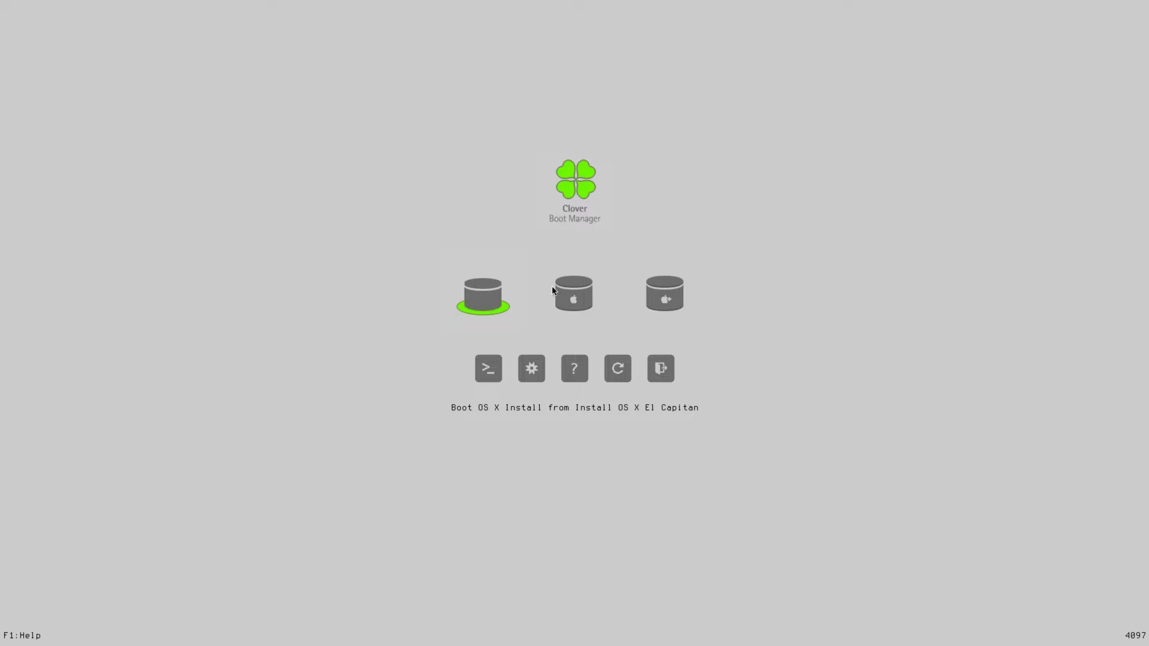
{"action": "left_click", "coordinate": [568, 296]}
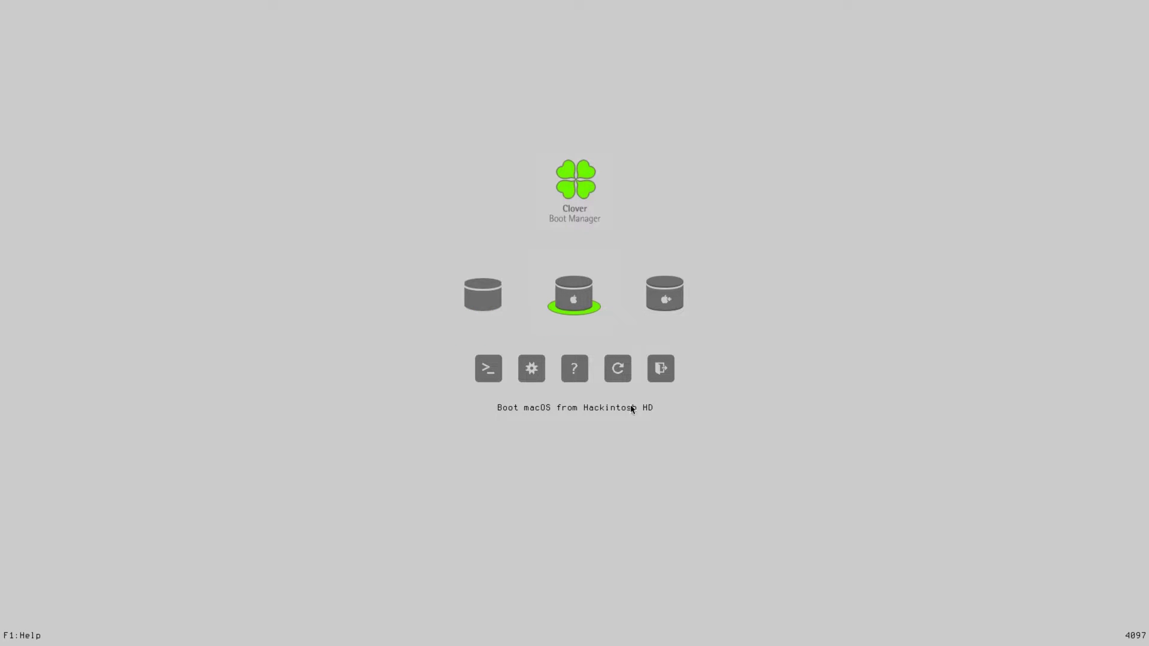
{"action": "left_click", "coordinate": [572, 299]}
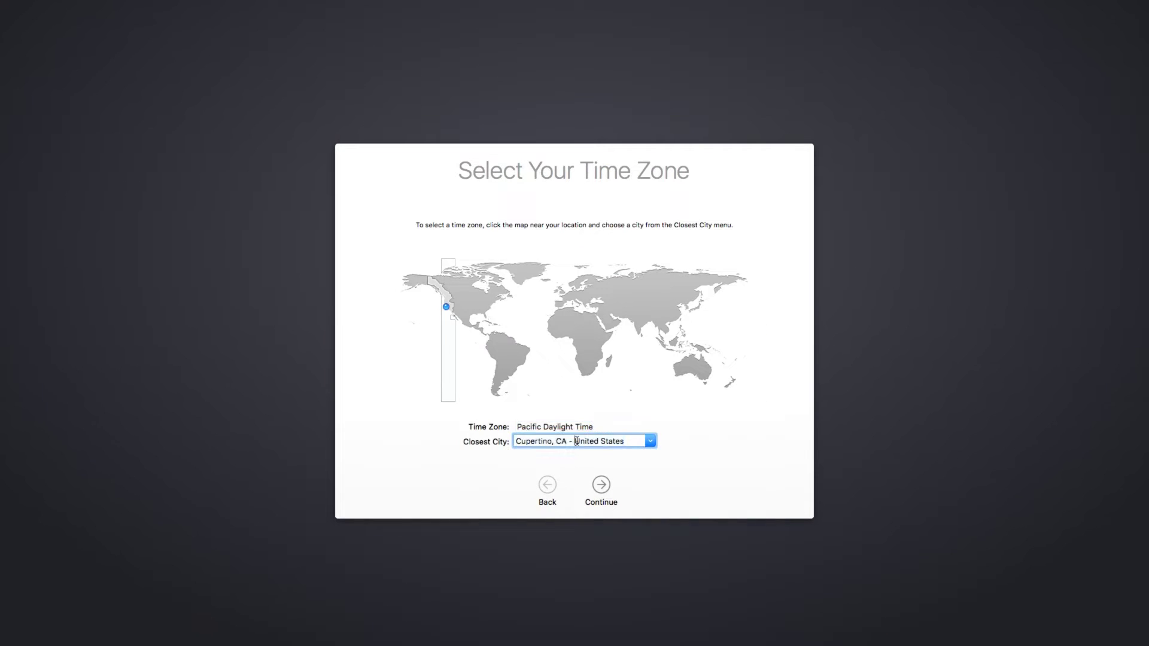
- Set the closest city for the time zone to Bucharest, finish setup and dismiss the Keyboard Setup Assistant
{"action": "type", "text": "Bucharest"}
{"action": "key", "text": "Return"}
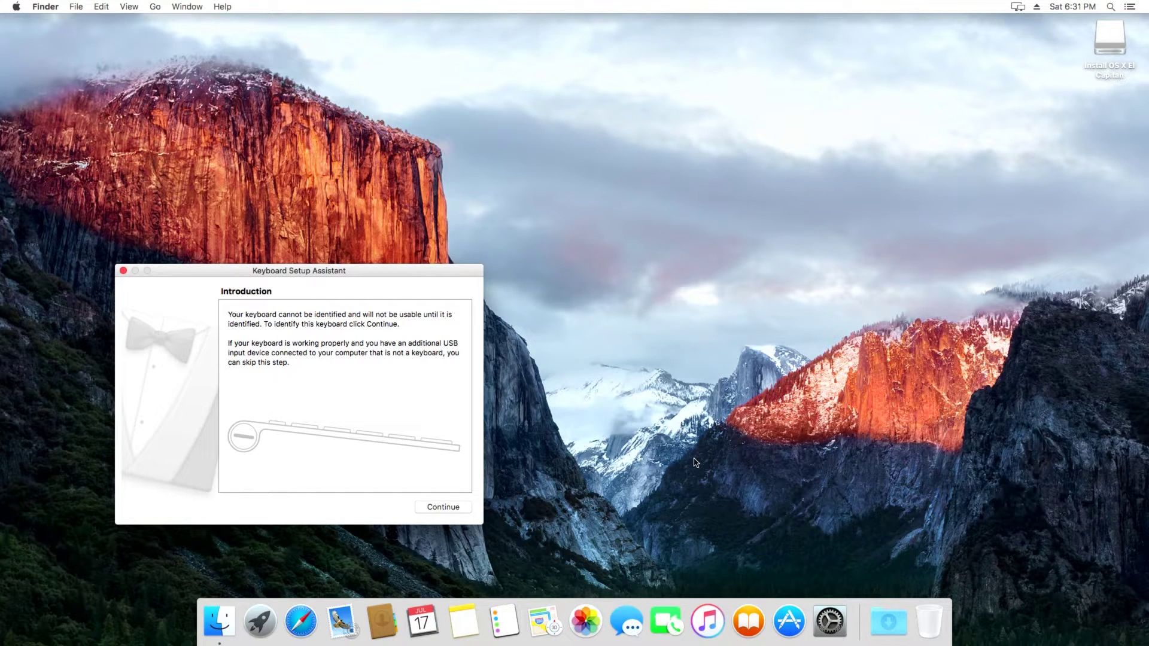
{"action": "left_click", "coordinate": [123, 271]}
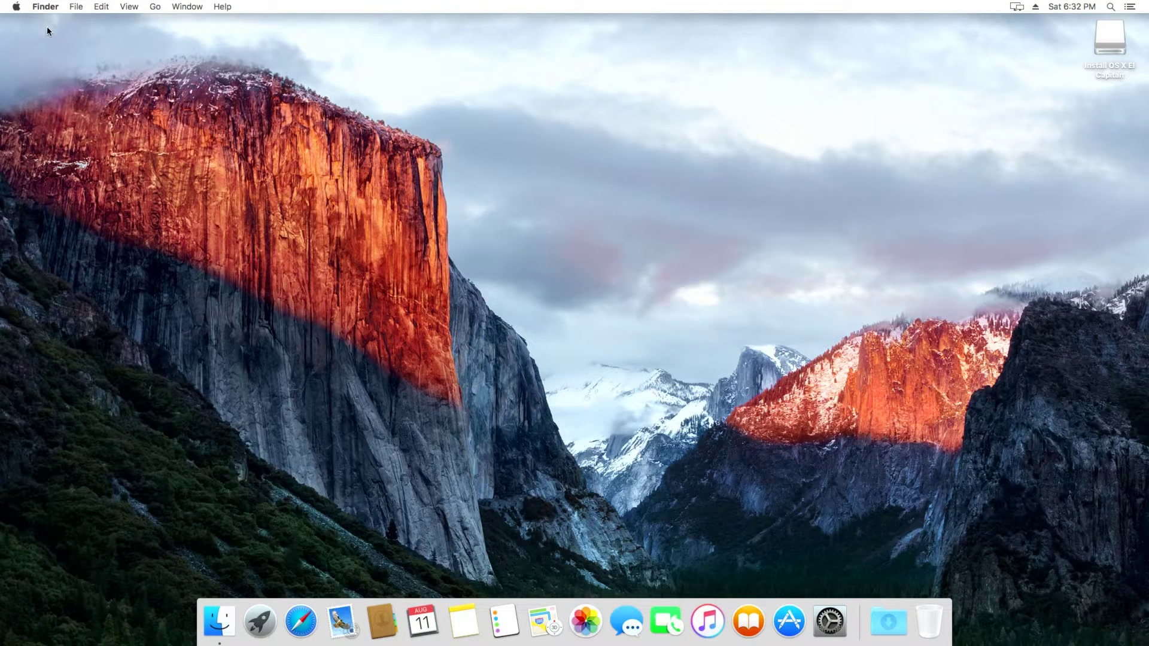
- Set the Finder preferences to show hard disks and connected servers on the desktop
{"action": "left_click", "coordinate": [46, 6]}
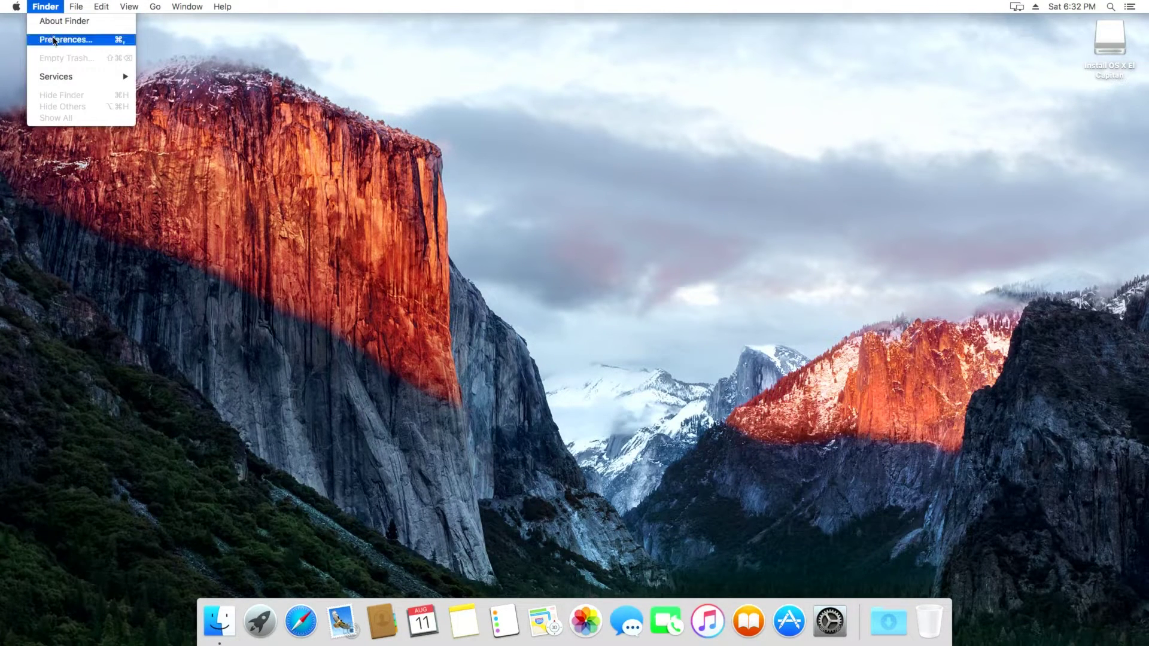
{"action": "left_click", "coordinate": [53, 37]}
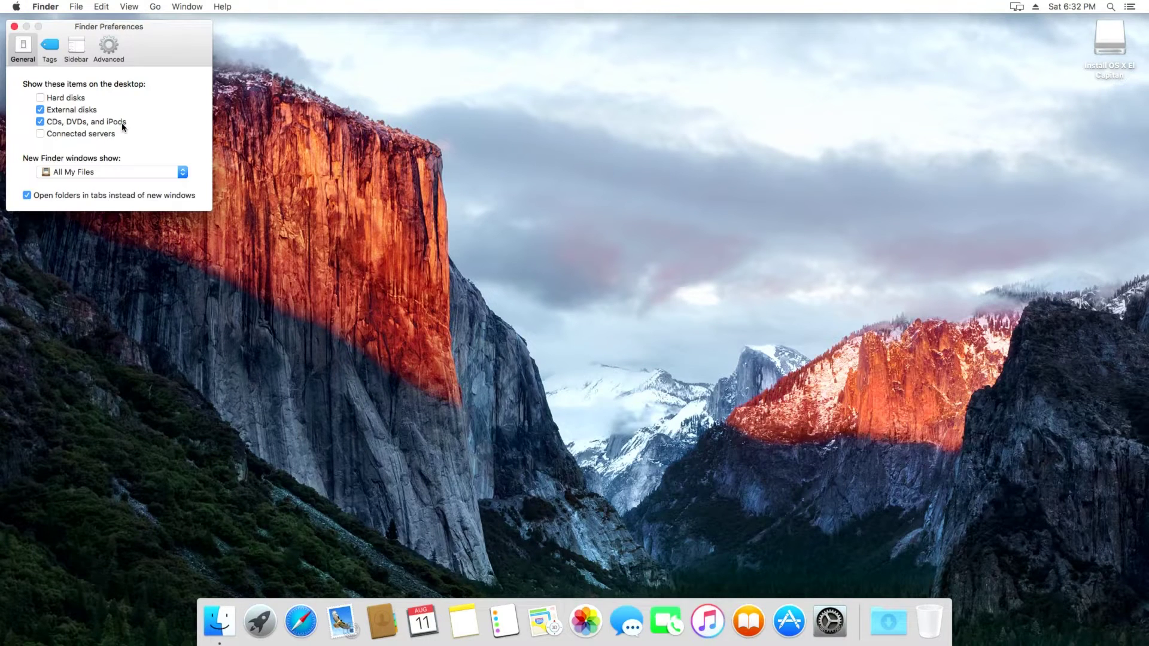
{"action": "left_click", "coordinate": [40, 98]}
{"action": "left_click", "coordinate": [40, 133]}
{"action": "left_click", "coordinate": [15, 27]}
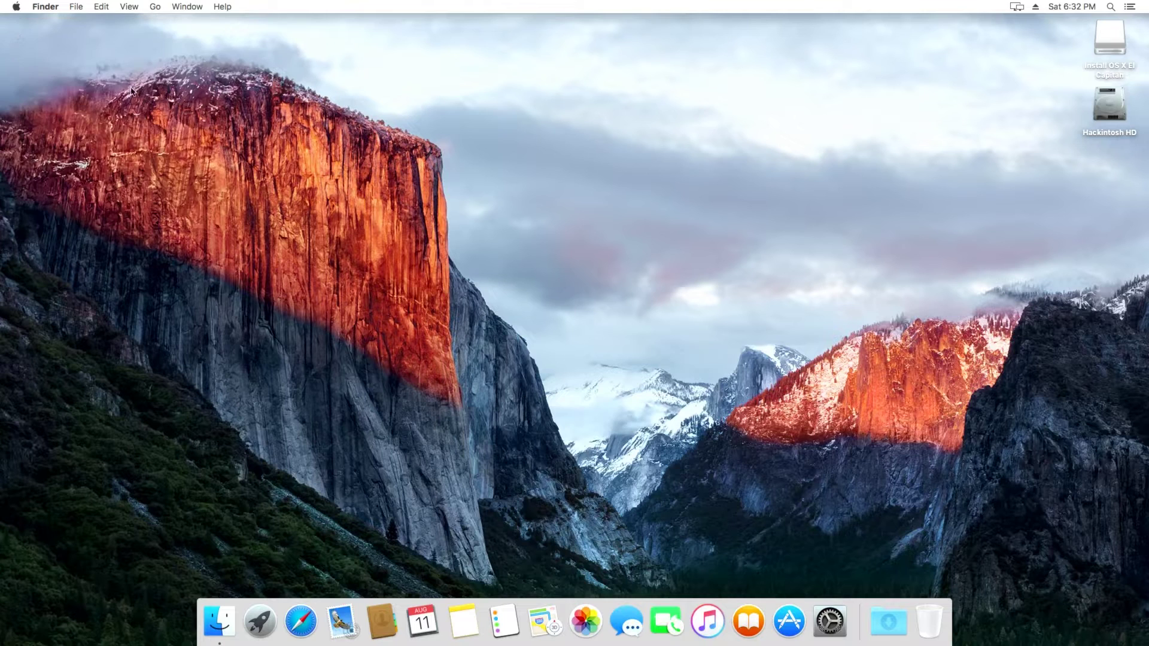
- Copy the Hackintosh Files folder from the Install OS X El Capitan drive to the desktop, and close the drive's window
{"action": "left_click", "coordinate": [1100, 112]}
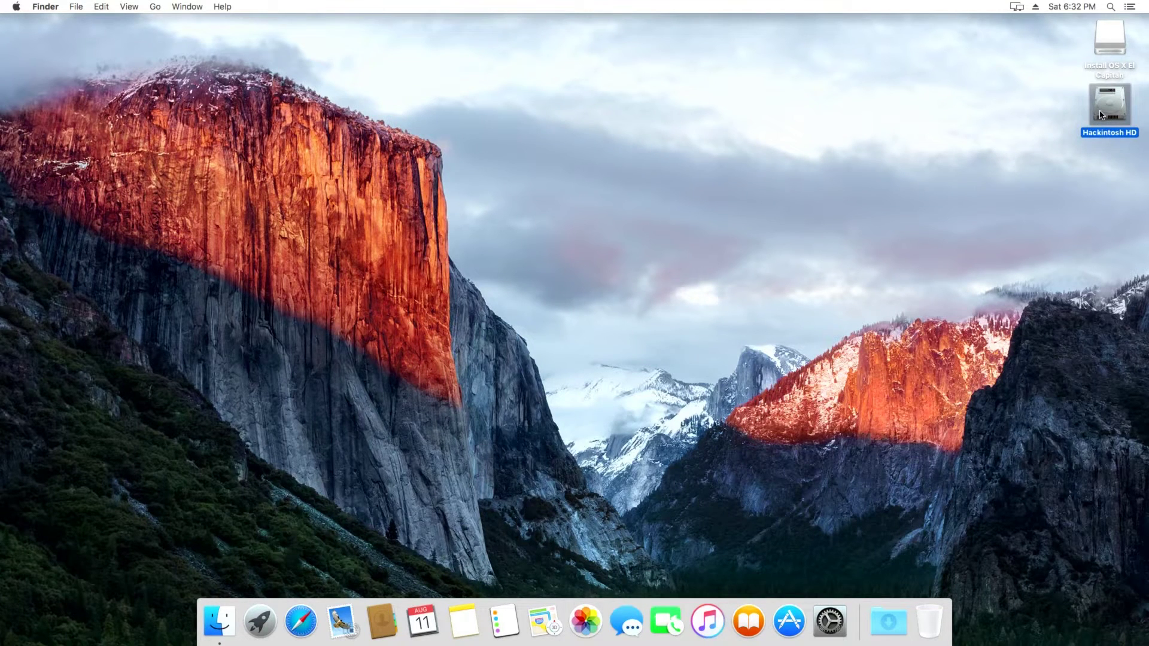
{"action": "key", "text": "Up"}
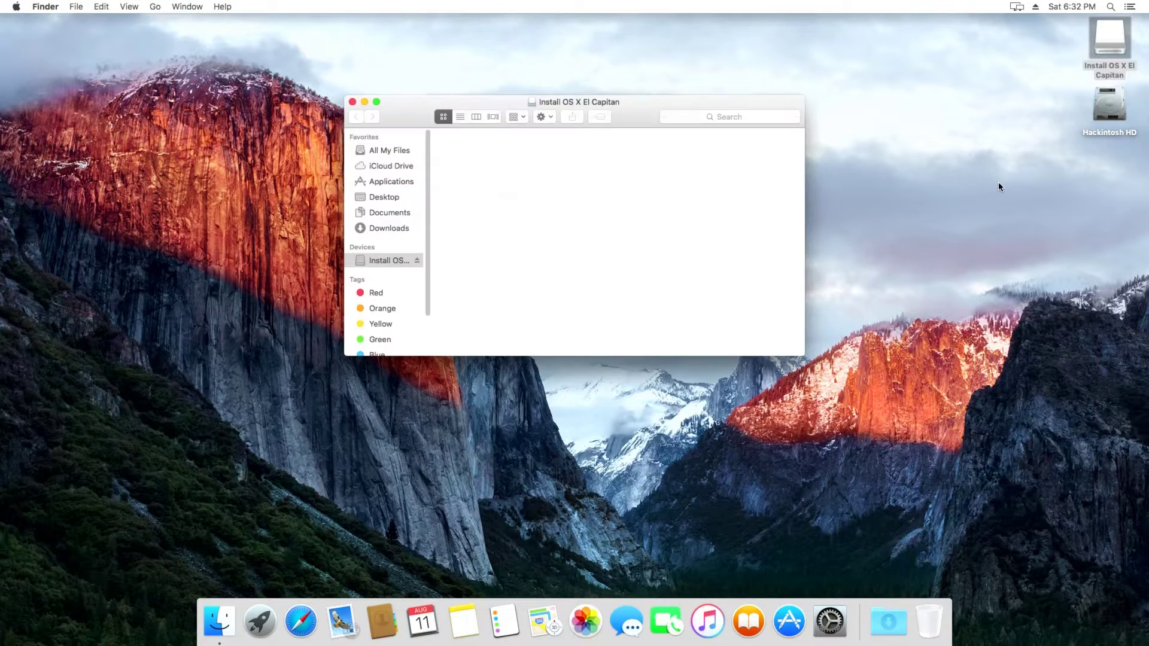
{"action": "right_click", "coordinate": [718, 153]}
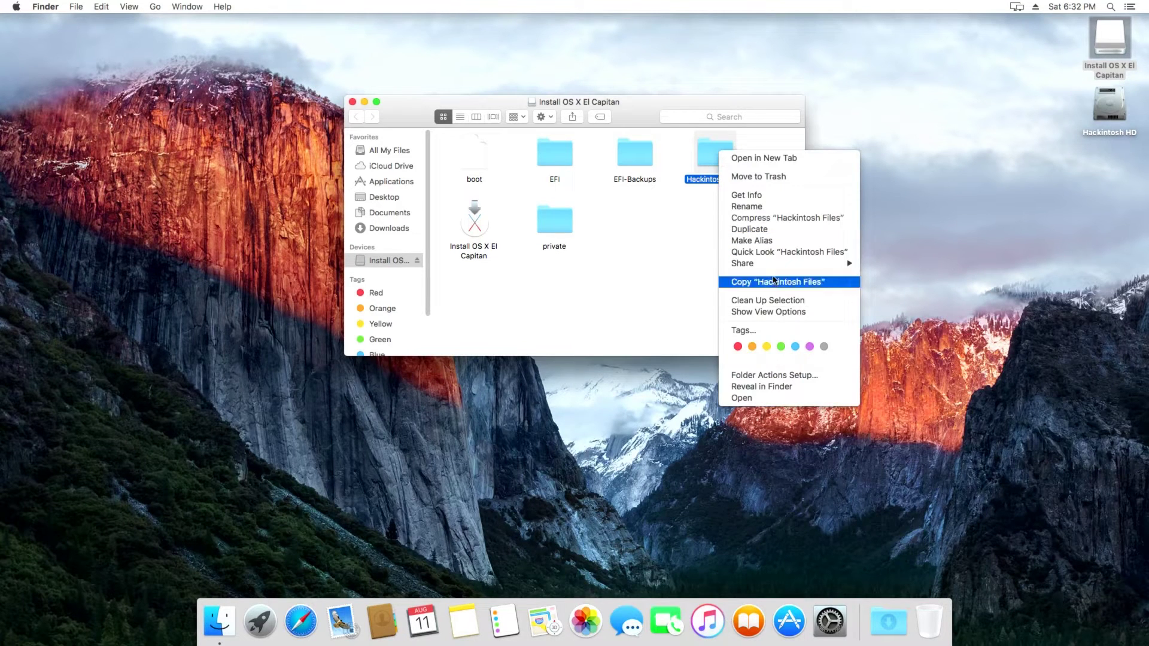
{"action": "left_click", "coordinate": [775, 282]}
{"action": "right_click", "coordinate": [843, 251]}
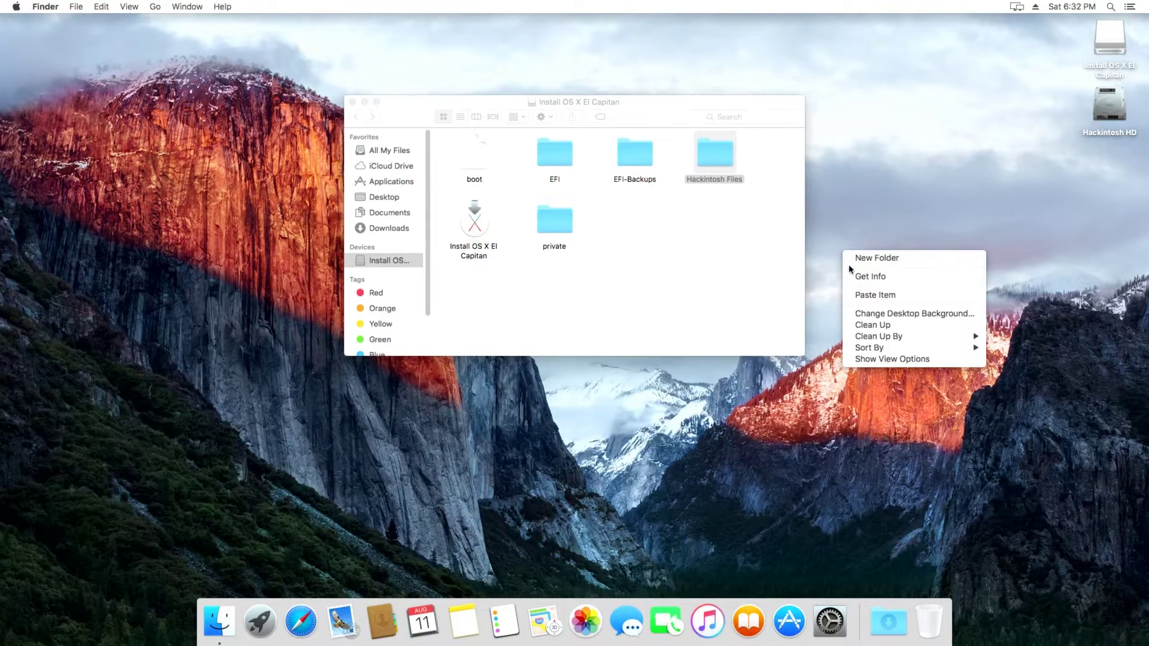
{"action": "left_click", "coordinate": [869, 295]}
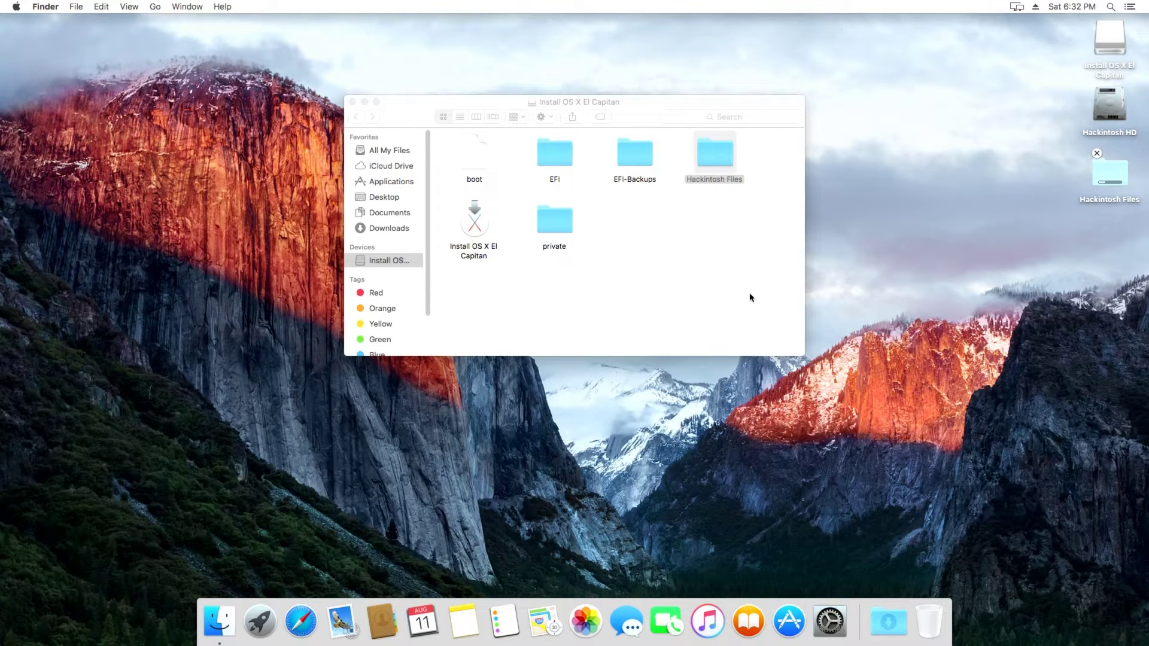
{"action": "left_click", "coordinate": [389, 98]}
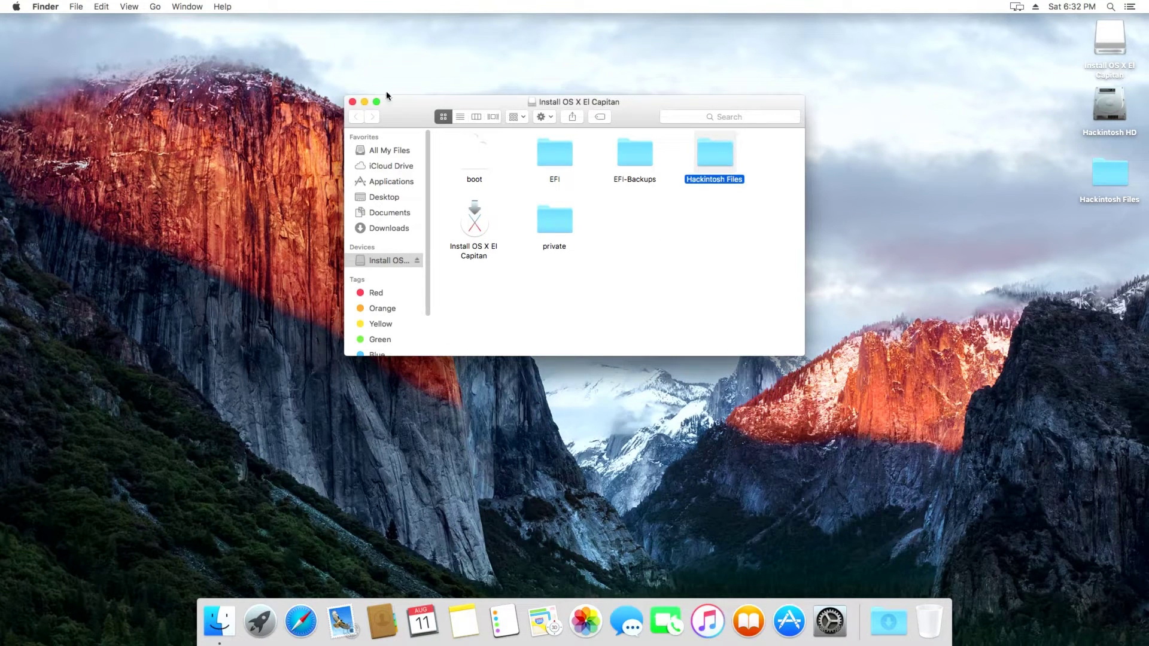
{"action": "left_click", "coordinate": [352, 102]}
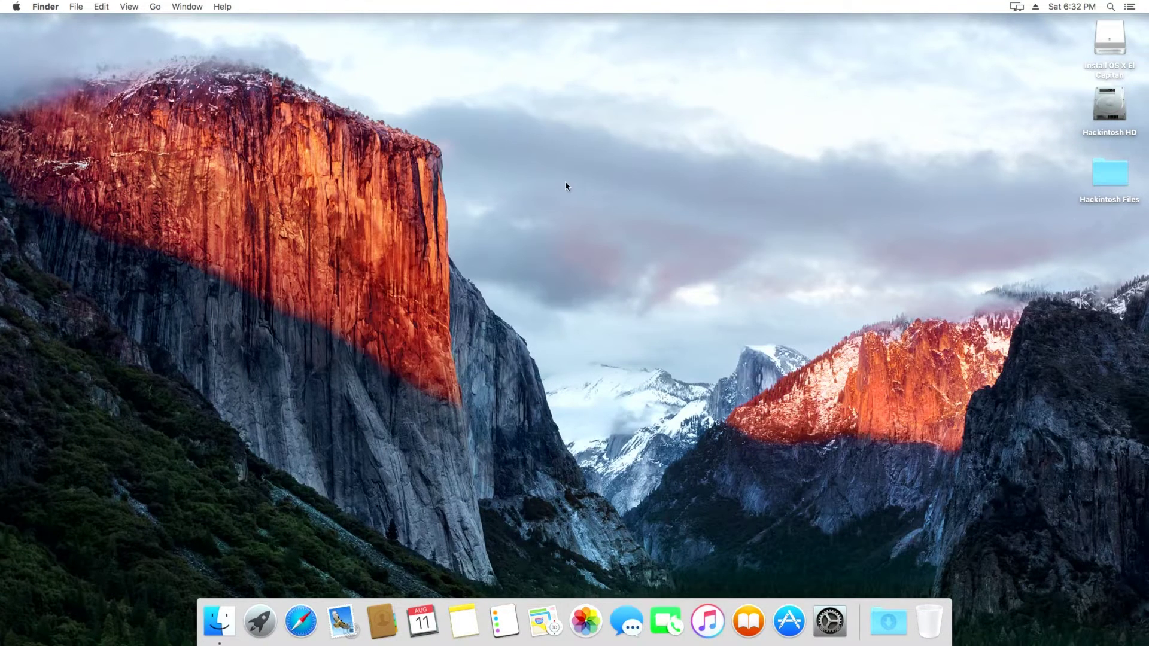
- Launch the Clover_v2.4k_r4097 package from the Clover folder in Hackintosh Files and proceed to the installation type
{"action": "left_click", "coordinate": [1103, 183]}
{"action": "double_click", "coordinate": [1105, 175]}
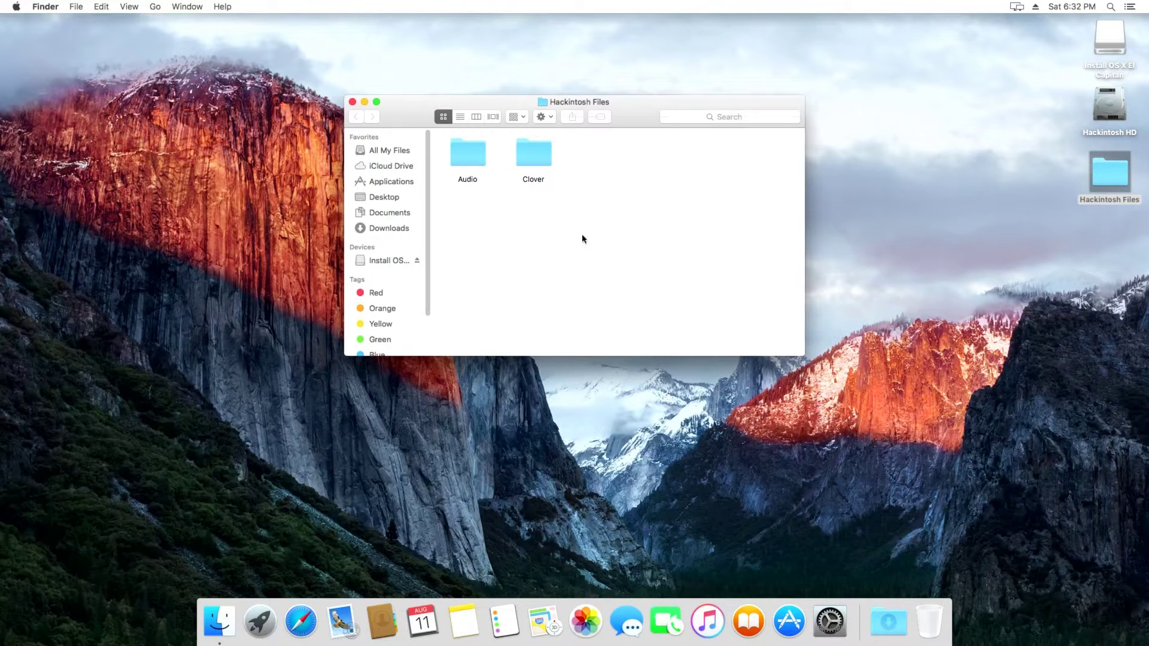
{"action": "double_click", "coordinate": [533, 151]}
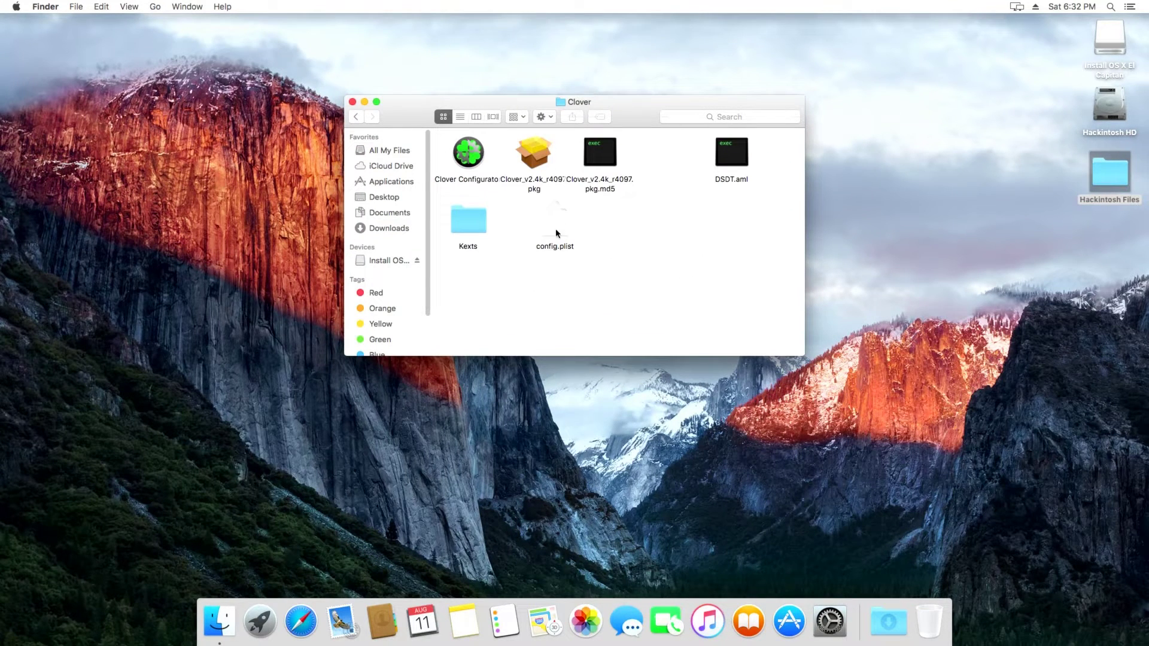
{"action": "double_click", "coordinate": [537, 165]}
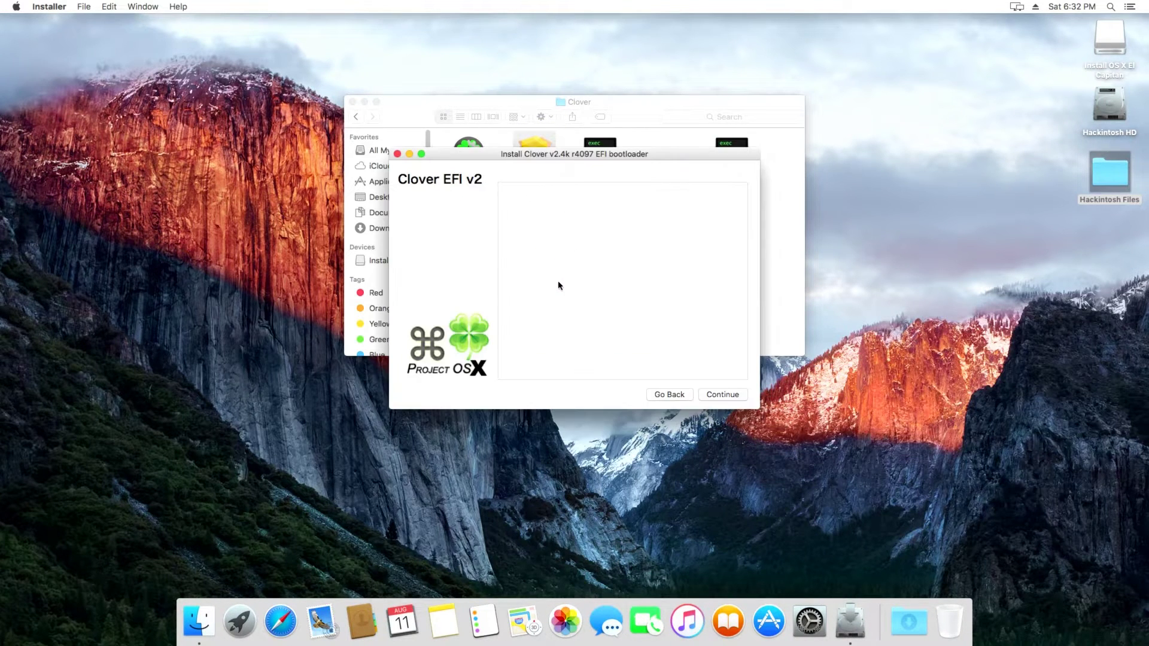
{"action": "left_click", "coordinate": [720, 395]}
{"action": "left_click", "coordinate": [715, 393]}
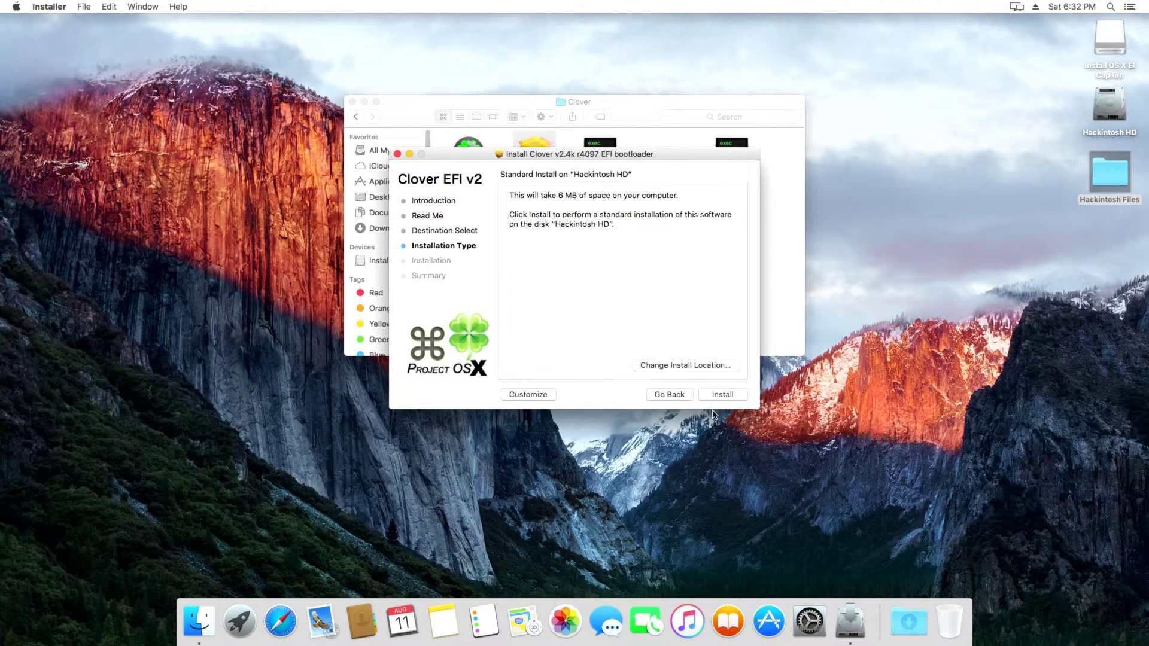
- Select Hackintosh HD as the install destination for the Clover bootloader
{"action": "left_click", "coordinate": [690, 368]}
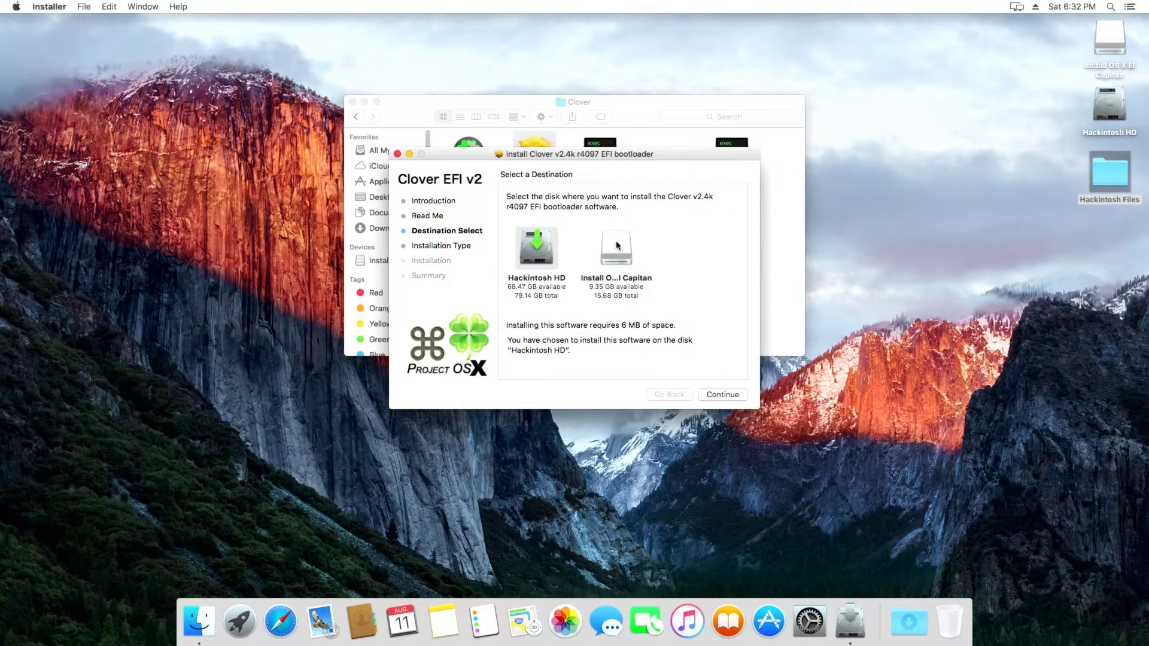
{"action": "left_click", "coordinate": [542, 255]}
{"action": "mouse_move", "coordinate": [536, 261]}
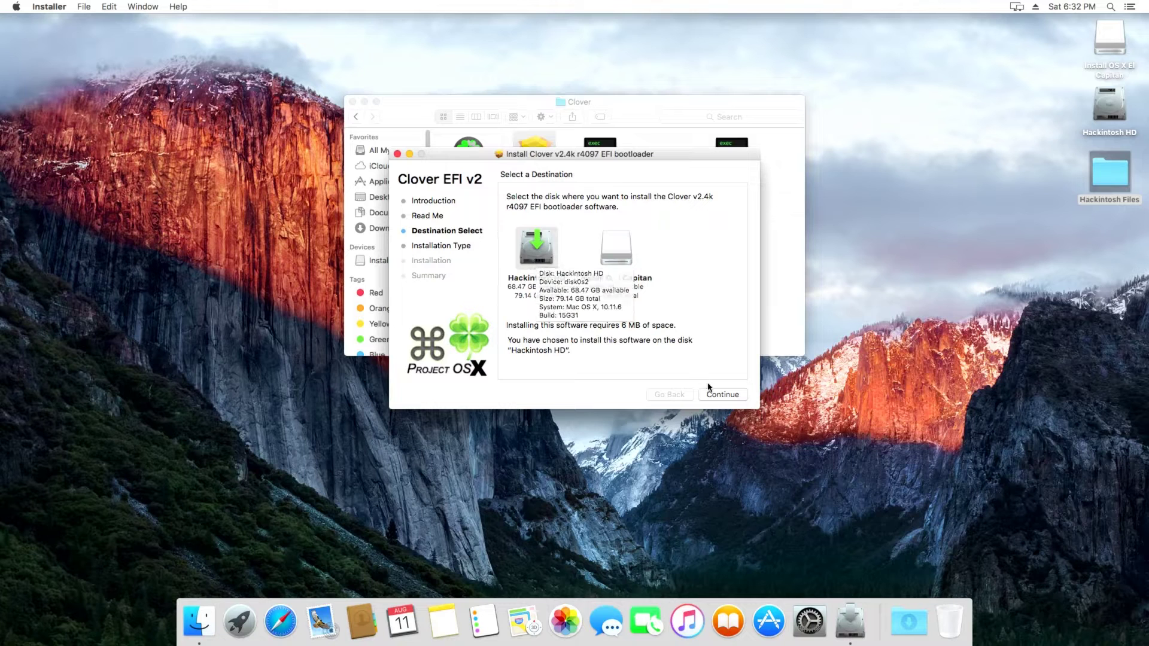
{"action": "left_click", "coordinate": [721, 394]}
- Customize the Clover installation to install Clover in the ESP, and expand the Bootloader options
{"action": "left_click", "coordinate": [557, 396]}
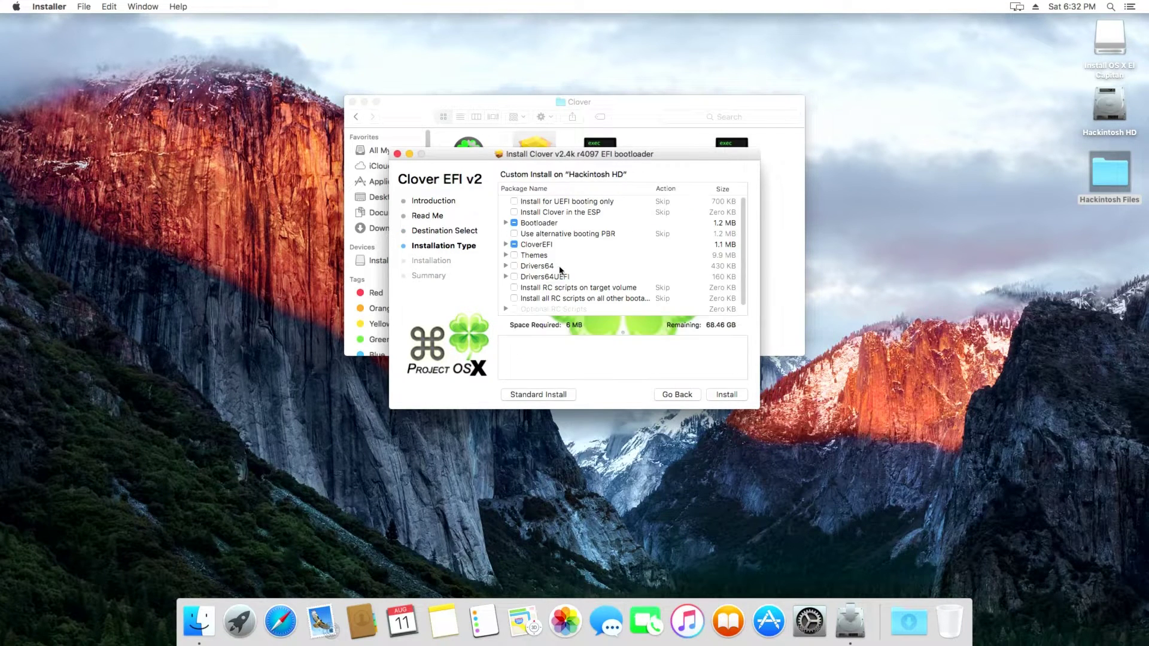
{"action": "left_click", "coordinate": [514, 212]}
{"action": "left_click", "coordinate": [506, 222]}
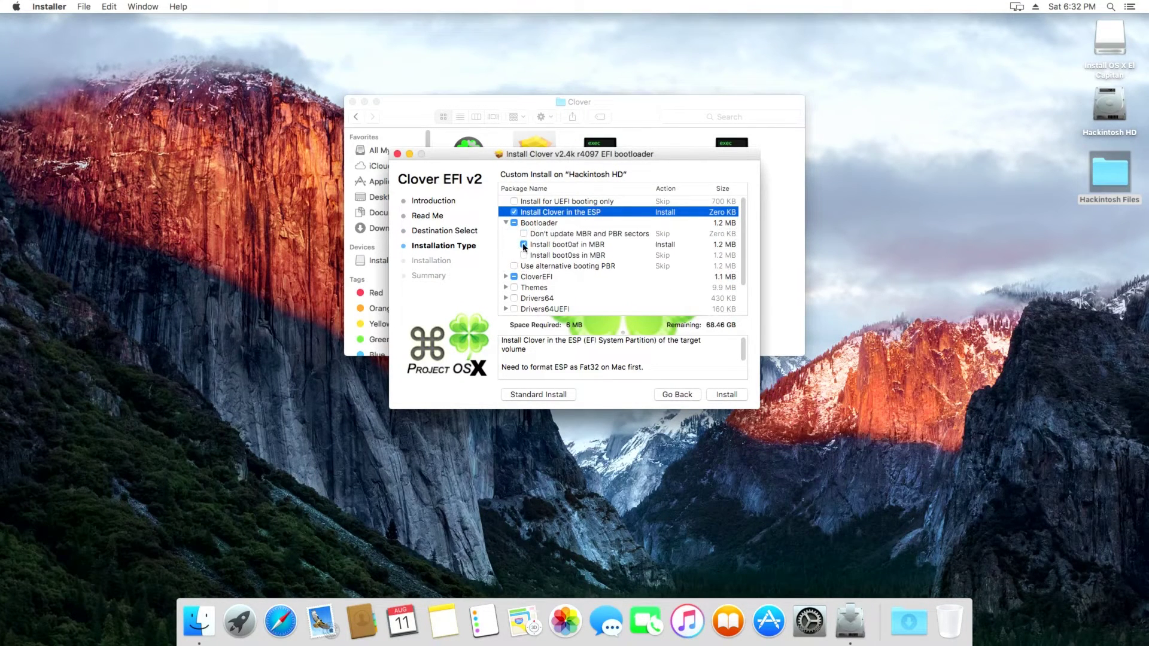
{"action": "scroll", "coordinate": [529, 263], "scroll_direction": "down", "scroll_amount": 4}
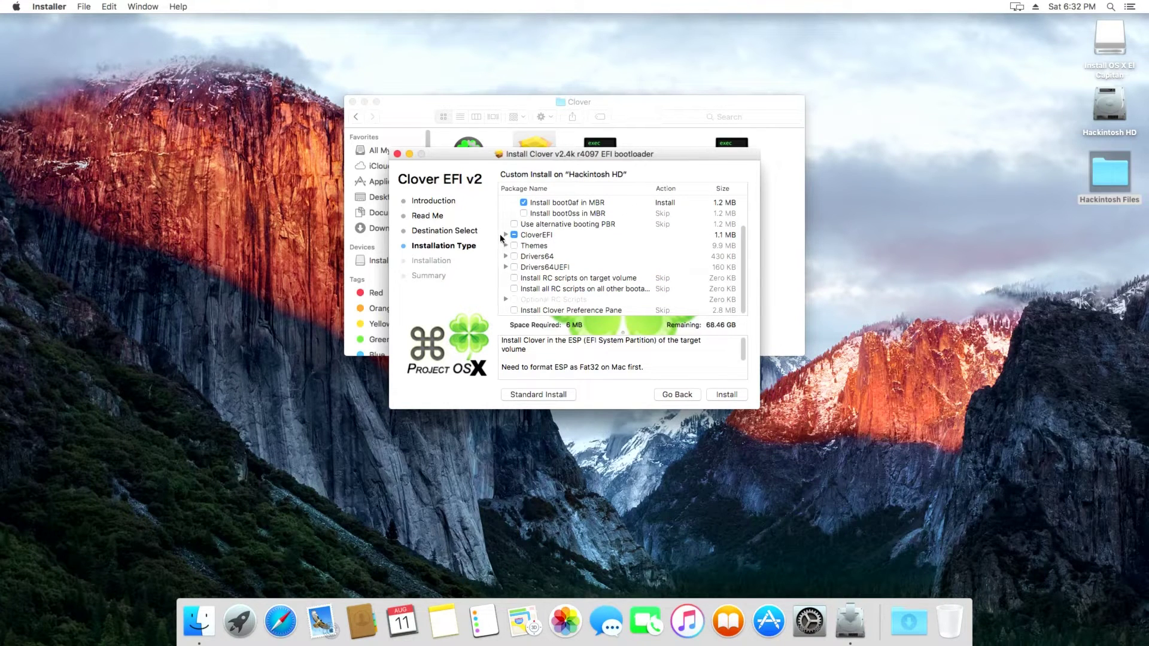
- Enable the EmuVariableUefi-64, OsxAptioFixDrv-64 and PartitionDxe-64 drivers under Drivers64UEFI
{"action": "left_click", "coordinate": [506, 267]}
{"action": "scroll", "coordinate": [508, 267], "scroll_direction": "down", "scroll_amount": 1}
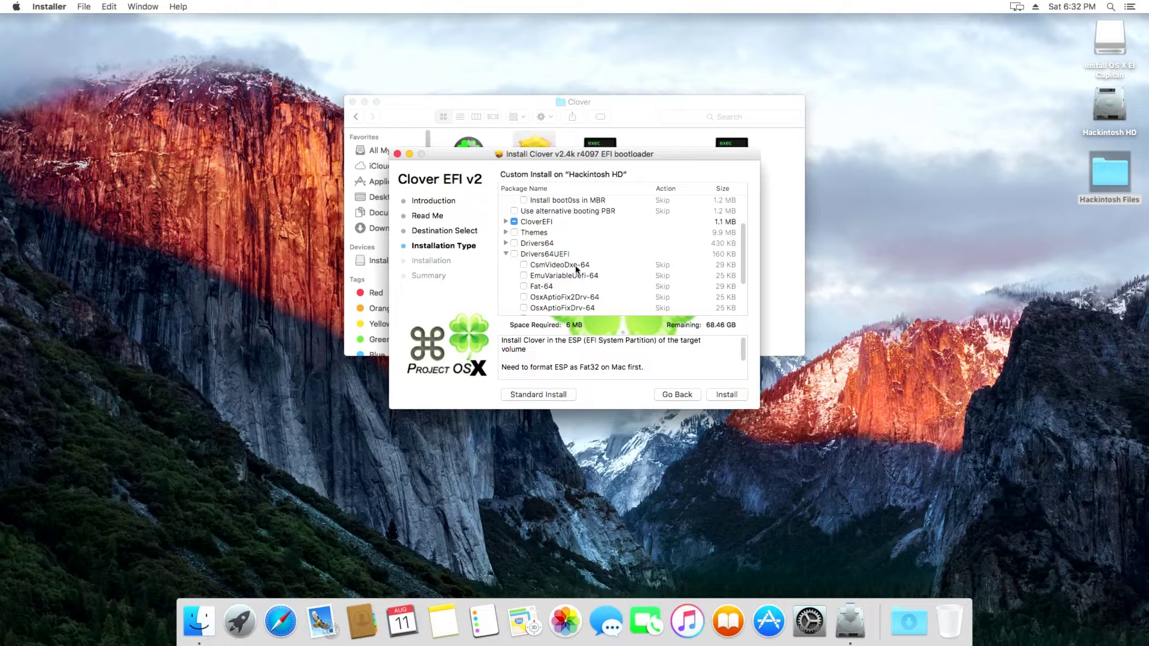
{"action": "left_click", "coordinate": [525, 275]}
{"action": "left_click", "coordinate": [637, 276]}
{"action": "scroll", "coordinate": [718, 264], "scroll_direction": "down", "scroll_amount": 5}
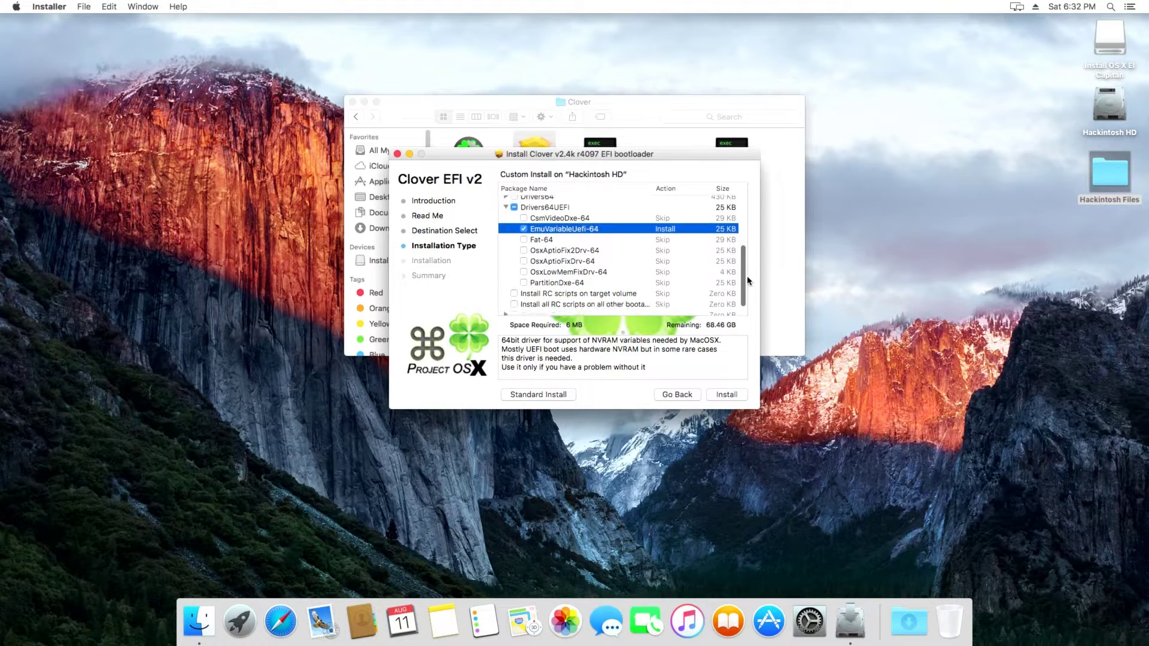
{"action": "left_click", "coordinate": [524, 249]}
{"action": "left_click", "coordinate": [525, 270]}
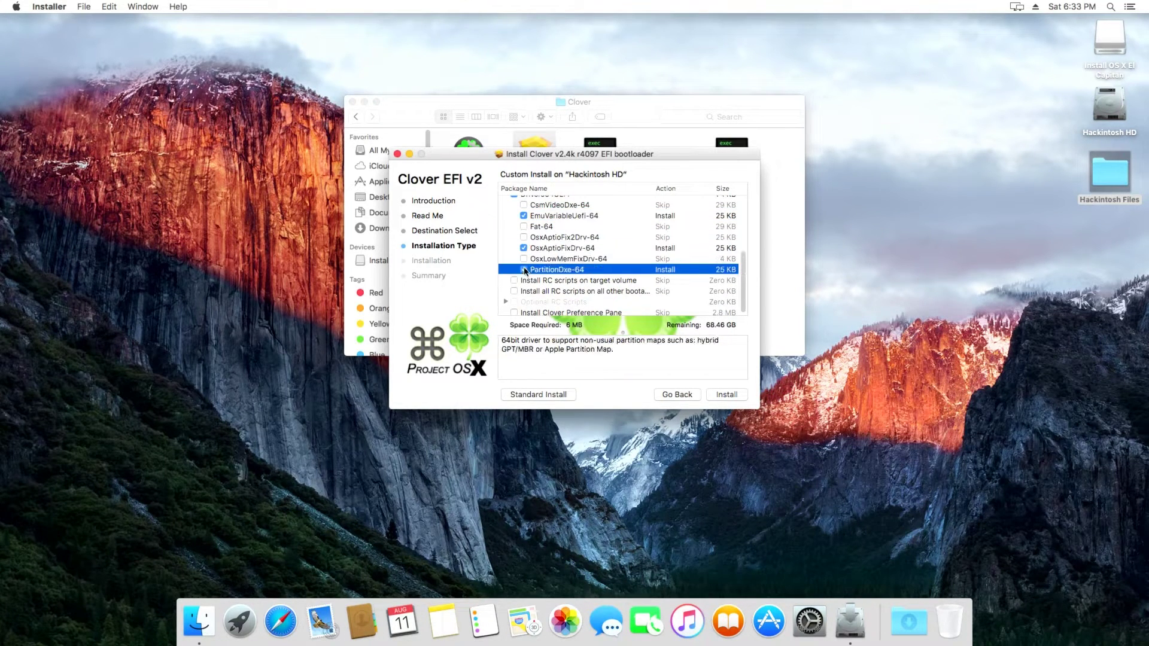
- Enable Install RC scripts on target volume and Install Clover Preference Pane
{"action": "scroll", "coordinate": [742, 277], "scroll_direction": "down", "scroll_amount": 1}
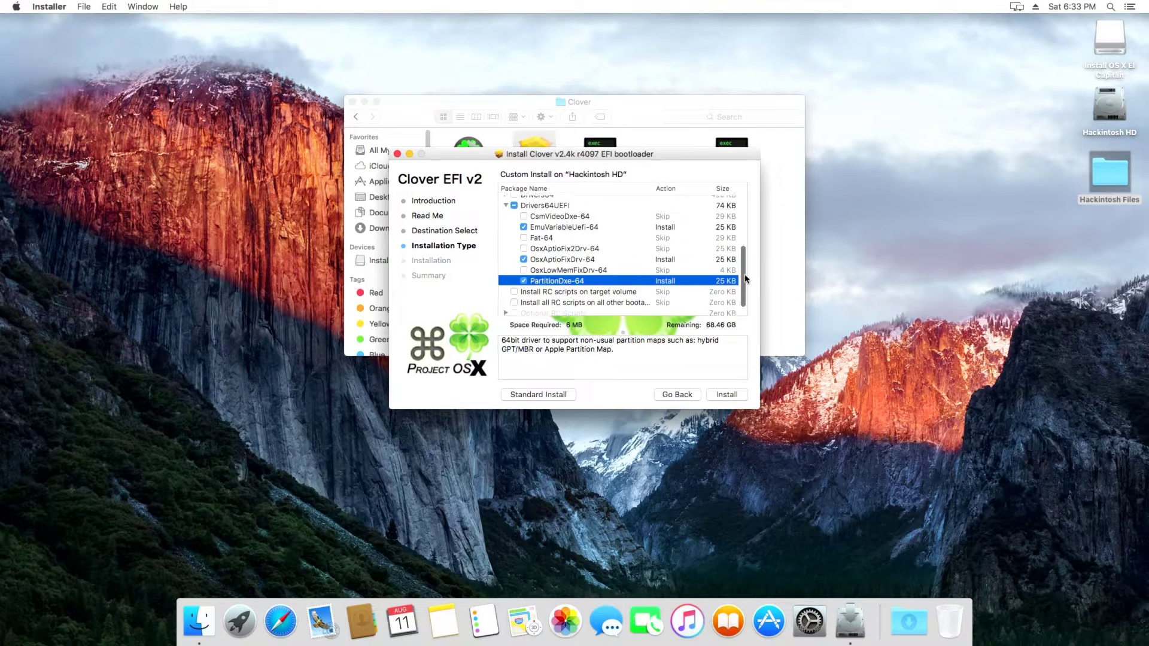
{"action": "left_click", "coordinate": [514, 278]}
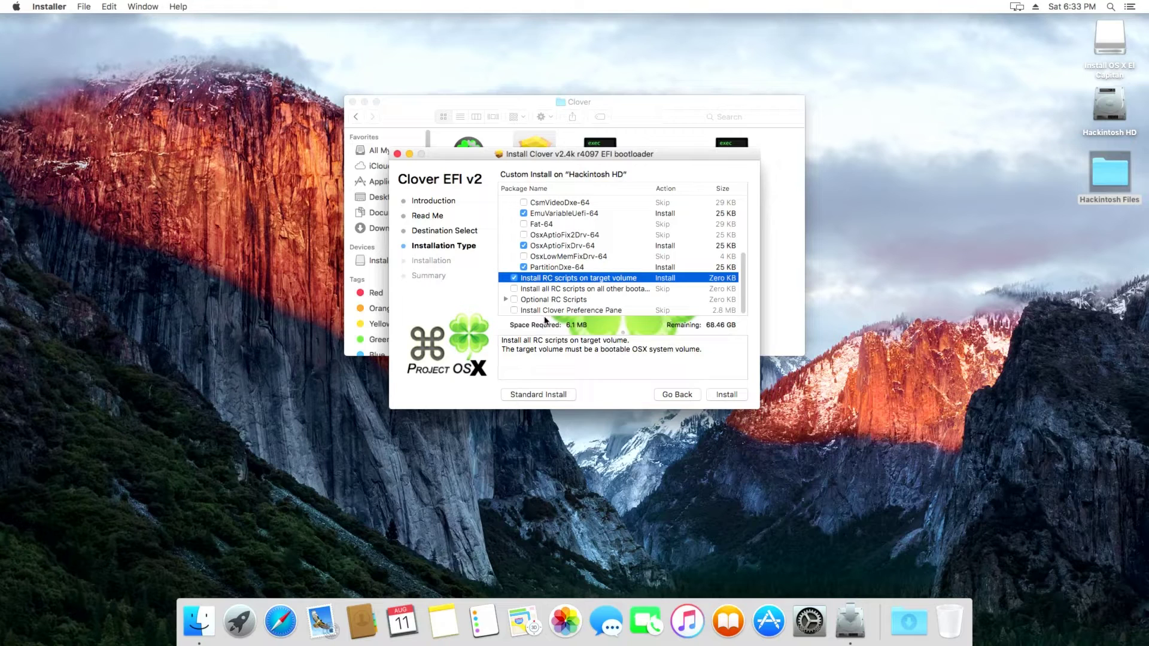
{"action": "left_click", "coordinate": [515, 310]}
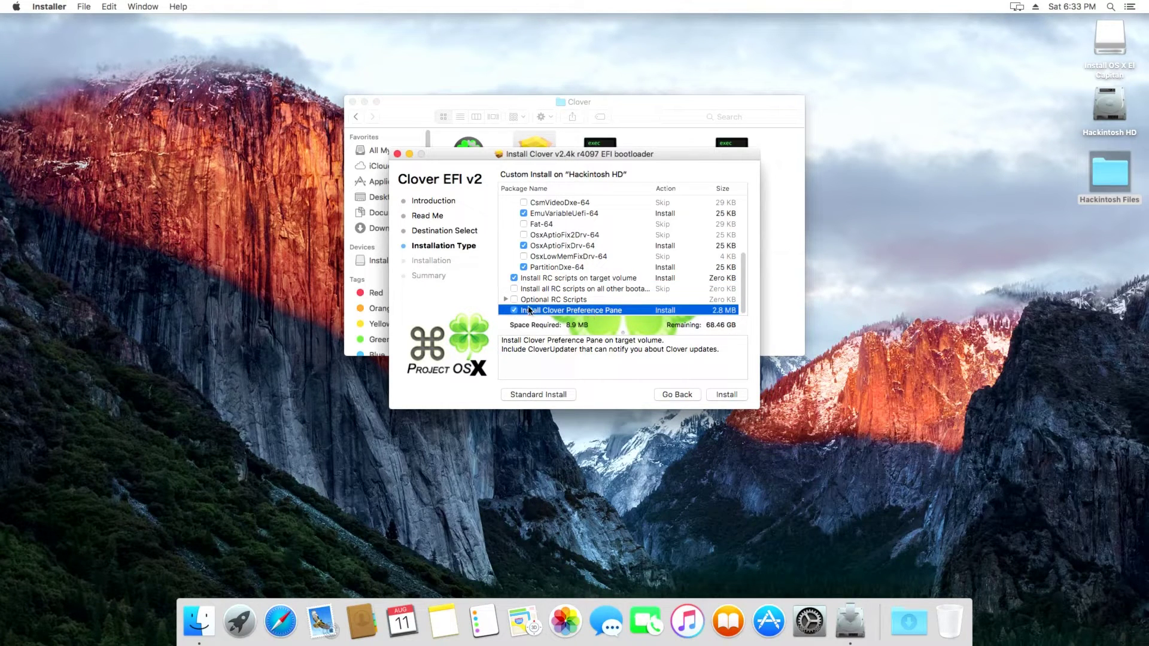
- Review the CloverEFI selection, install Clover by authorizing with the account password, and close the installer
{"action": "scroll", "coordinate": [746, 238], "scroll_direction": "up", "scroll_amount": 5}
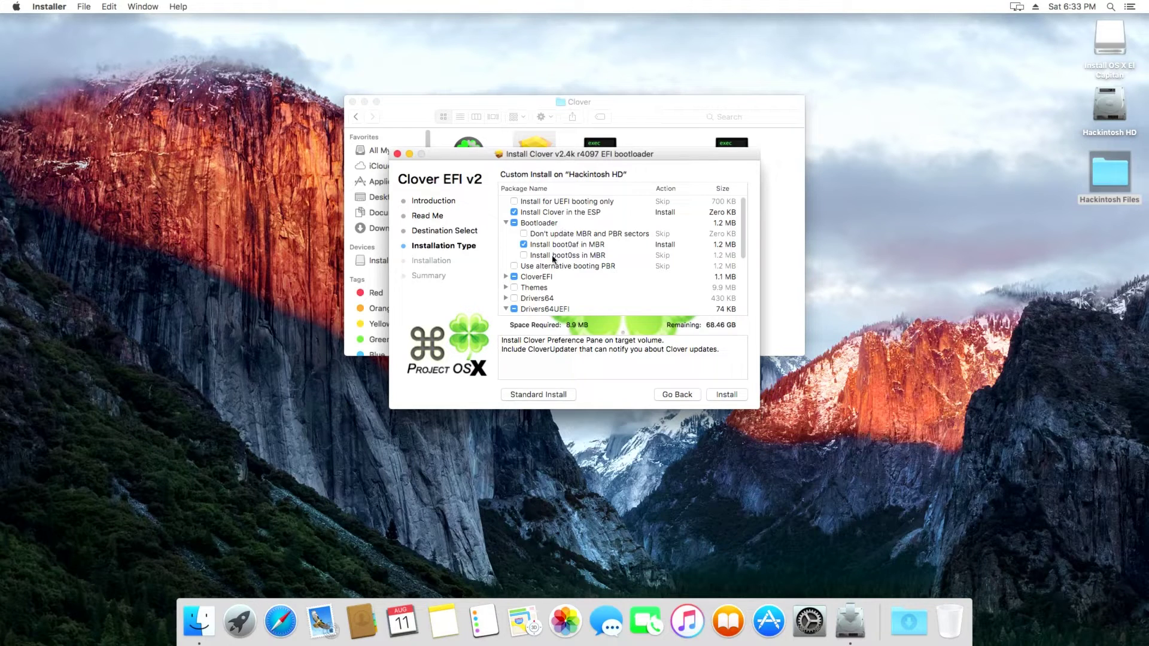
{"action": "left_click", "coordinate": [505, 277]}
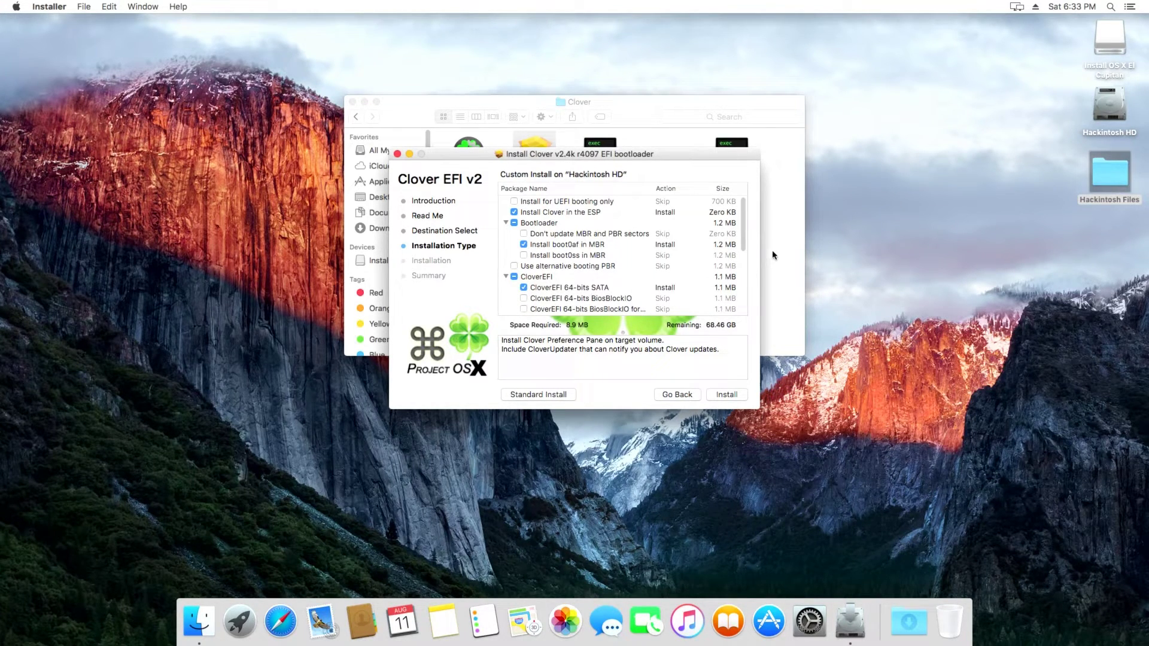
{"action": "left_click_drag", "start_coordinate": [746, 236], "coordinate": [742, 304]}
{"action": "left_click", "coordinate": [726, 394]}
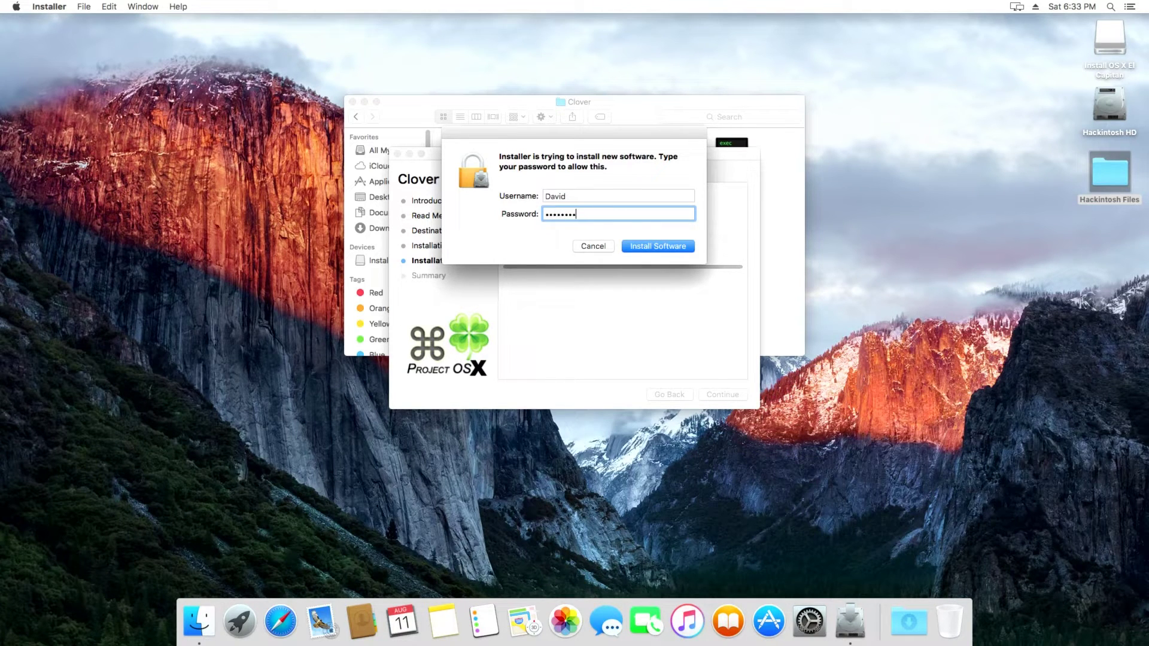
{"action": "key", "text": "Return"}
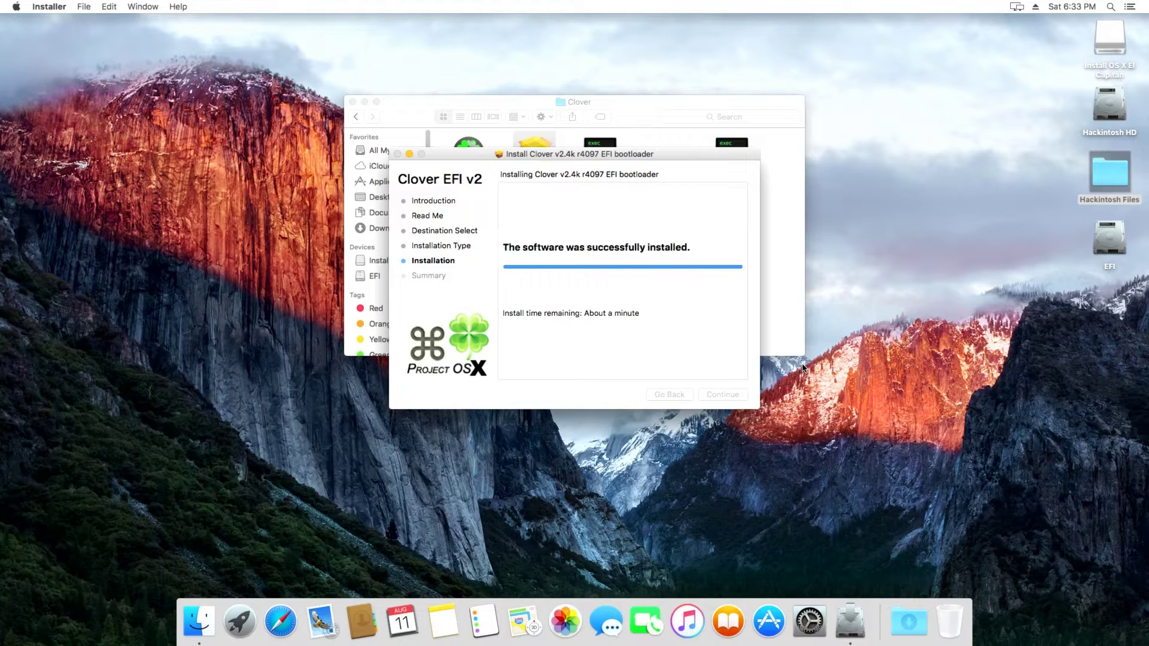
{"action": "scroll", "coordinate": [653, 347], "scroll_direction": "down", "scroll_amount": 3}
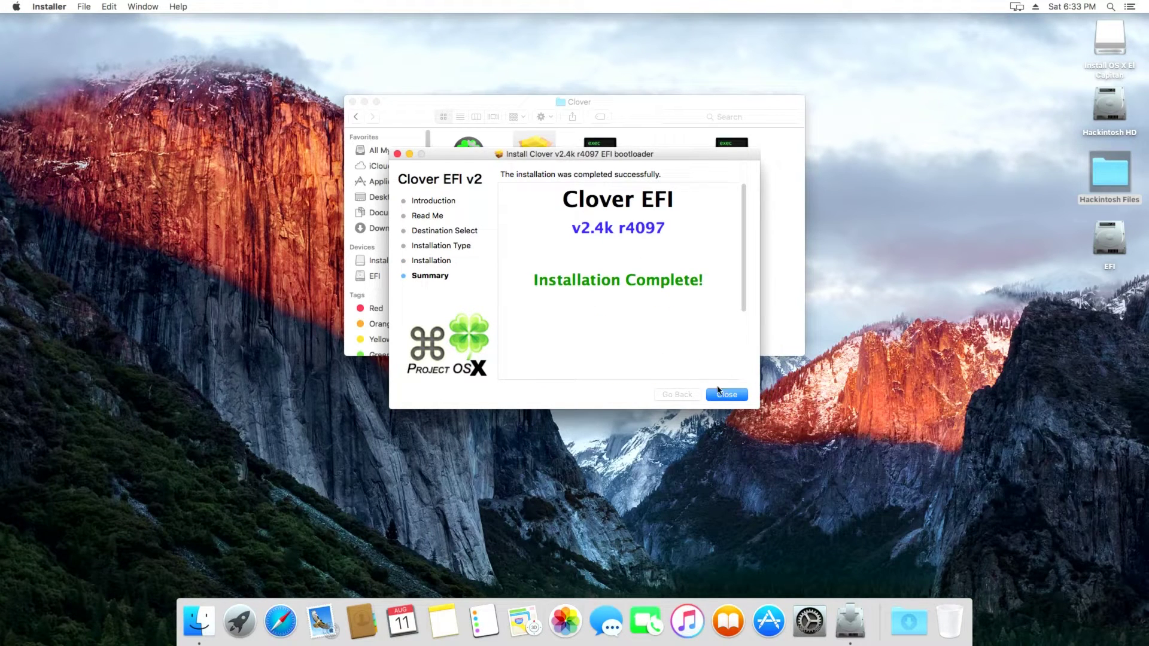
{"action": "left_click", "coordinate": [726, 394]}
- Open the EFI folder on the EFI partition and position its window clear of the Clover folder's files
{"action": "double_click", "coordinate": [1109, 239]}
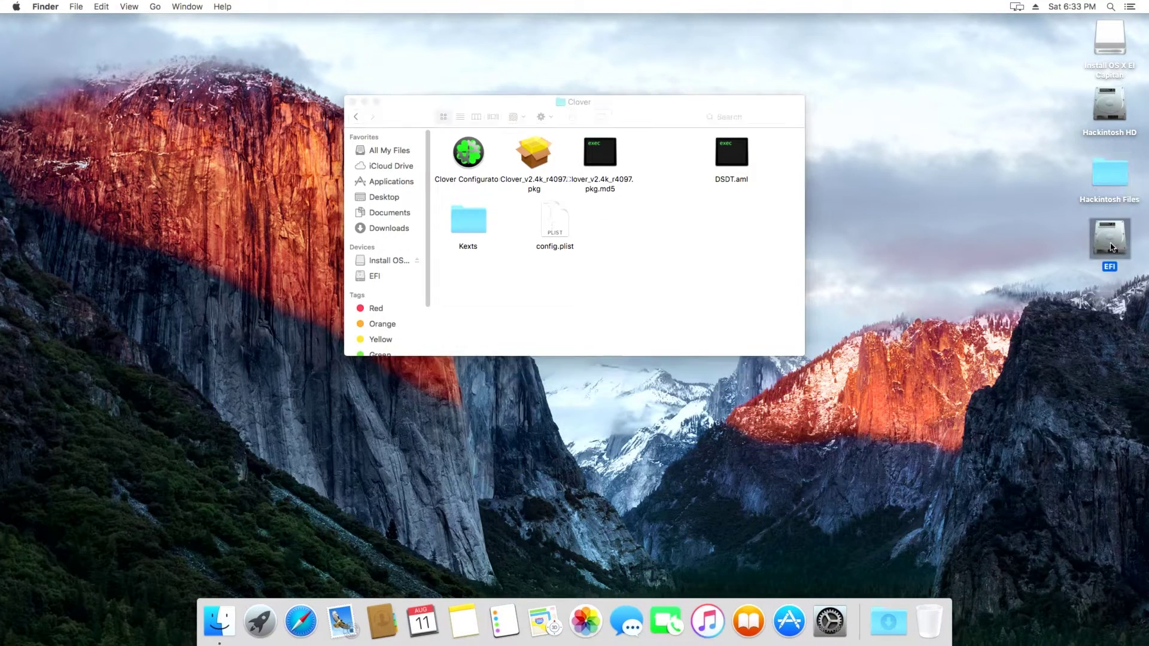
{"action": "left_click_drag", "start_coordinate": [644, 108], "coordinate": [656, 185]}
{"action": "left_click_drag", "start_coordinate": [740, 168], "coordinate": [960, 244]}
{"action": "double_click", "coordinate": [893, 308]}
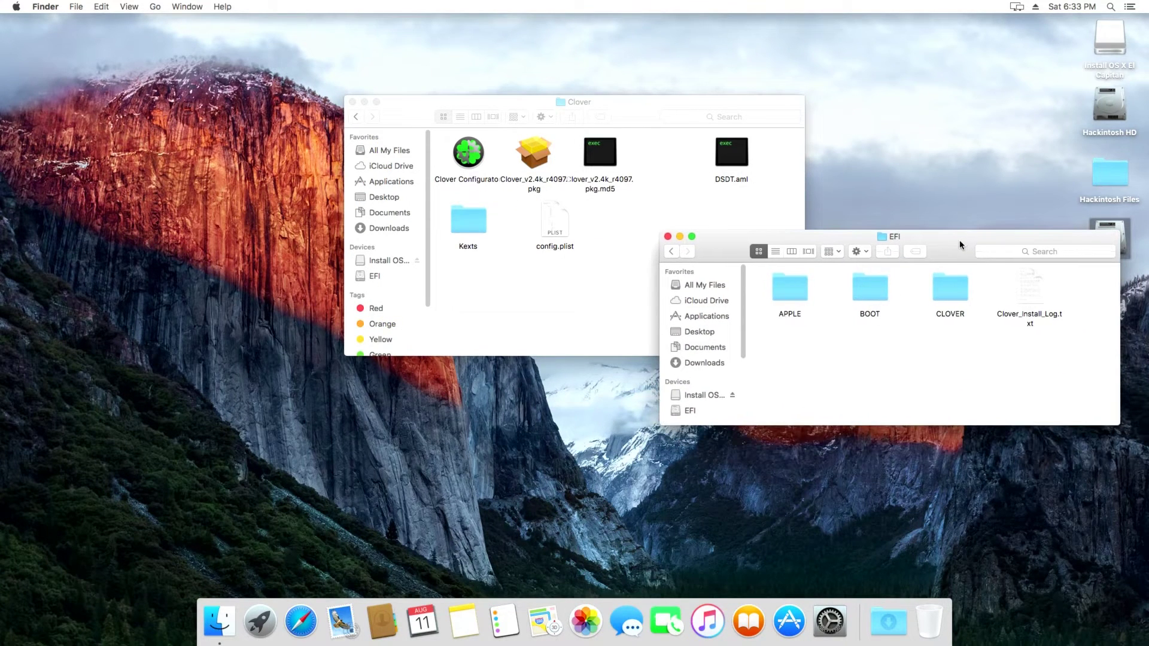
- Open the CLOVER folder on the EFI partition and move its config.plist to the Trash
{"action": "double_click", "coordinate": [947, 286]}
{"action": "right_click", "coordinate": [947, 286]}
{"action": "left_click", "coordinate": [969, 322]}
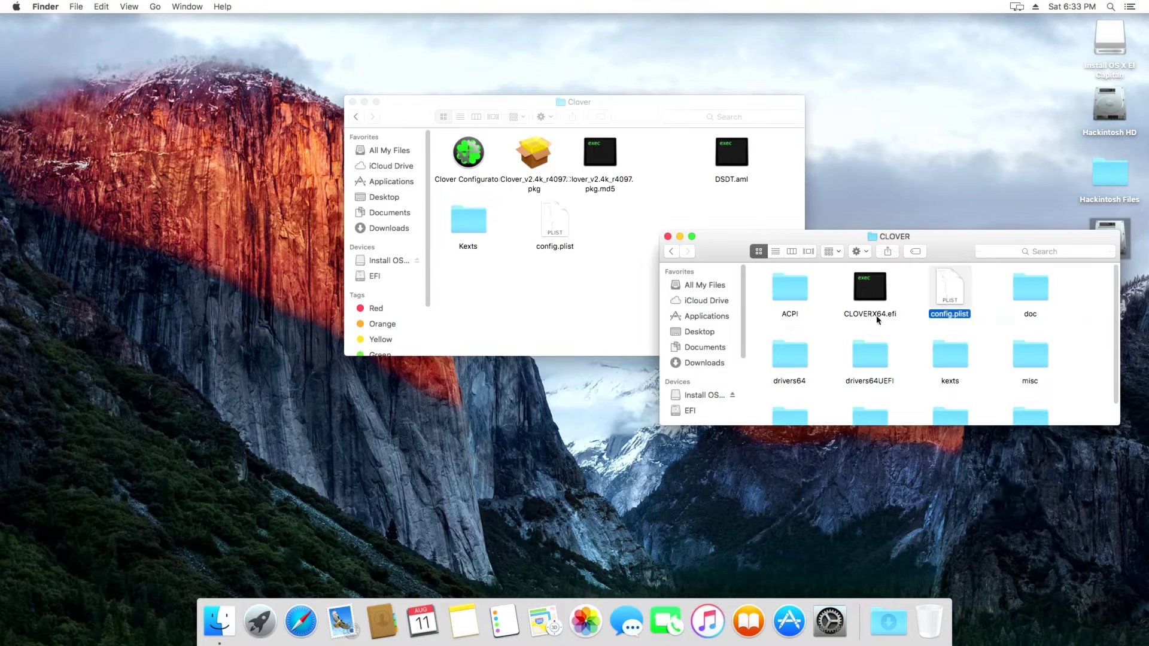
{"action": "left_click", "coordinate": [659, 214]}
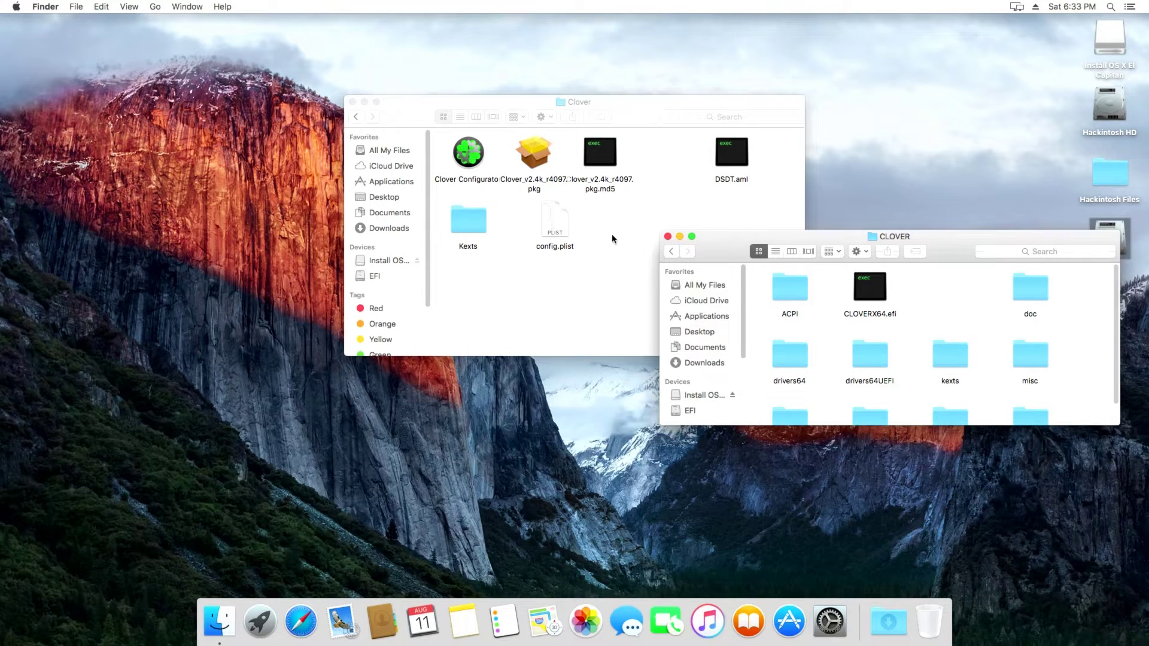
- Copy config.plist from the Hackintosh Files Clover folder into the CLOVER folder on the EFI partition
{"action": "right_click", "coordinate": [558, 219]}
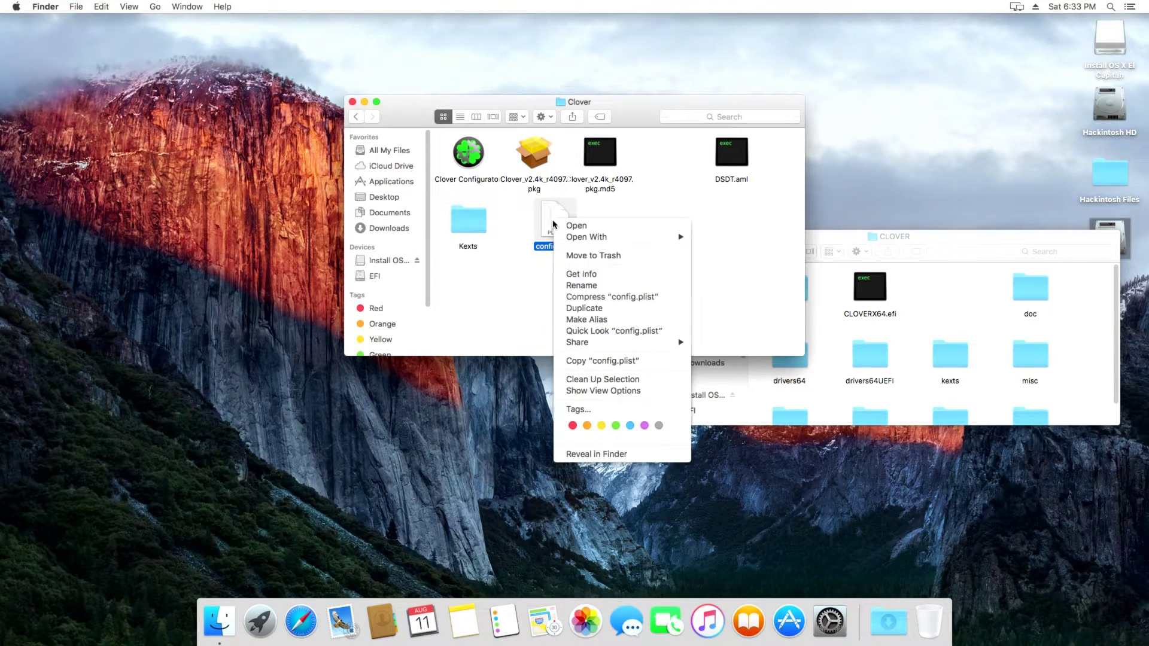
{"action": "left_click", "coordinate": [623, 361]}
{"action": "right_click", "coordinate": [946, 286]}
{"action": "left_click", "coordinate": [974, 329]}
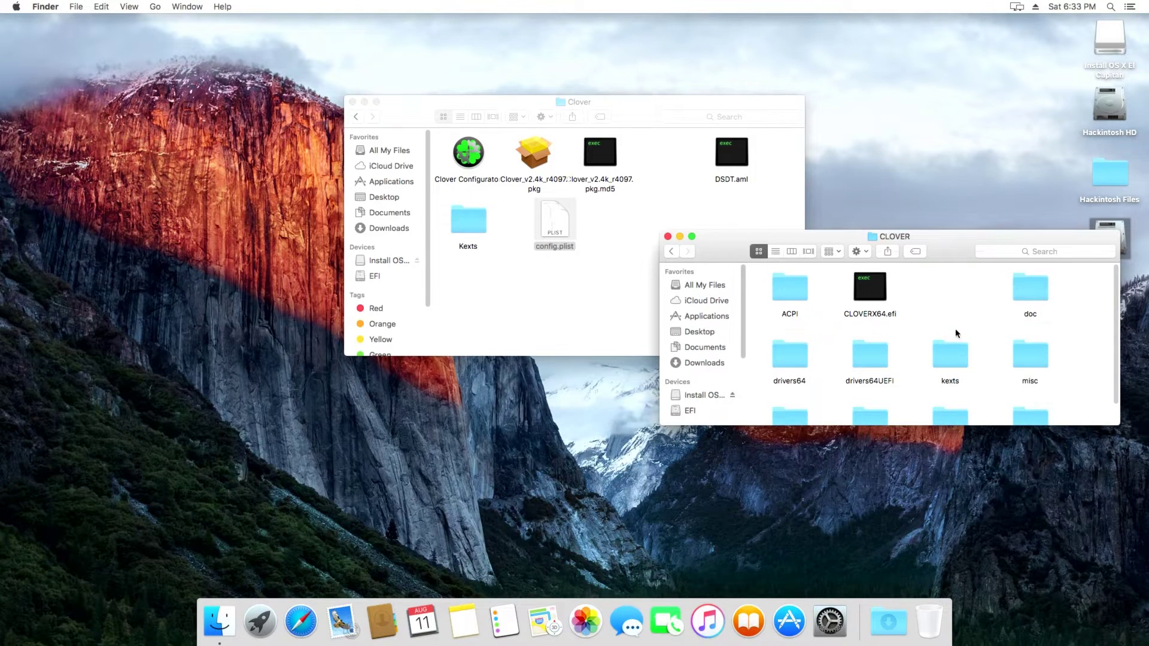
- Copy DSDT.aml from the Hackintosh Files Clover folder into the ACPI/patched folder of CLOVER on the EFI partition
{"action": "double_click", "coordinate": [779, 286]}
{"action": "left_click", "coordinate": [866, 291]}
{"action": "double_click", "coordinate": [867, 290]}
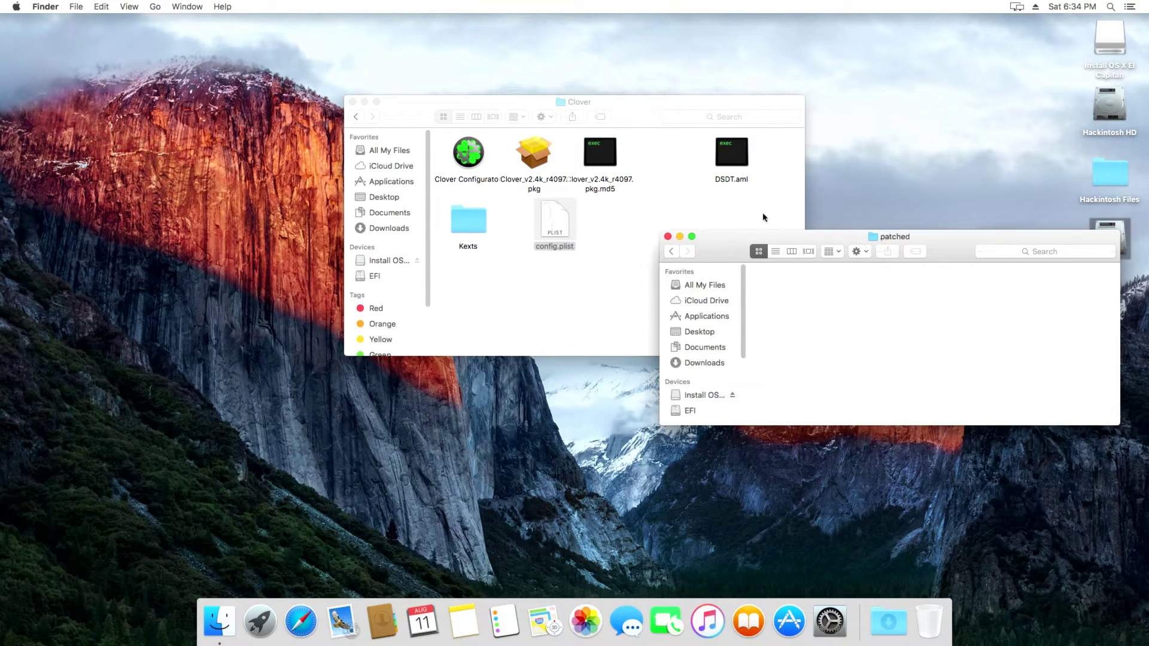
{"action": "right_click", "coordinate": [743, 156]}
{"action": "left_click", "coordinate": [802, 297]}
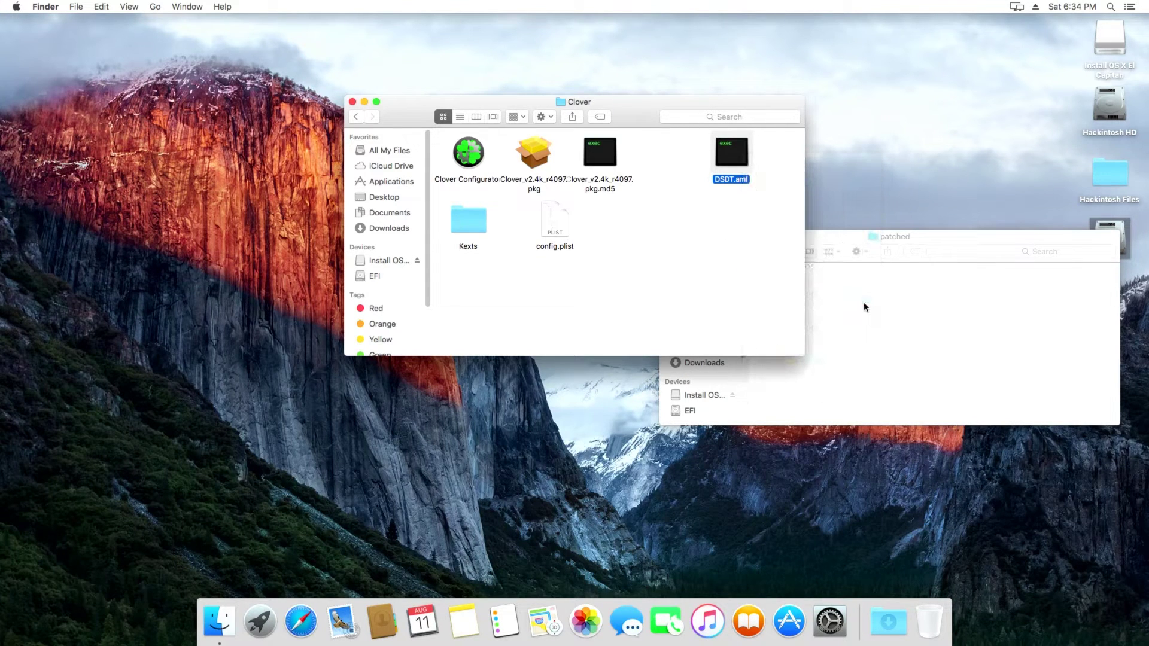
{"action": "right_click", "coordinate": [863, 302]}
{"action": "left_click", "coordinate": [885, 345]}
{"action": "left_click", "coordinate": [857, 376]}
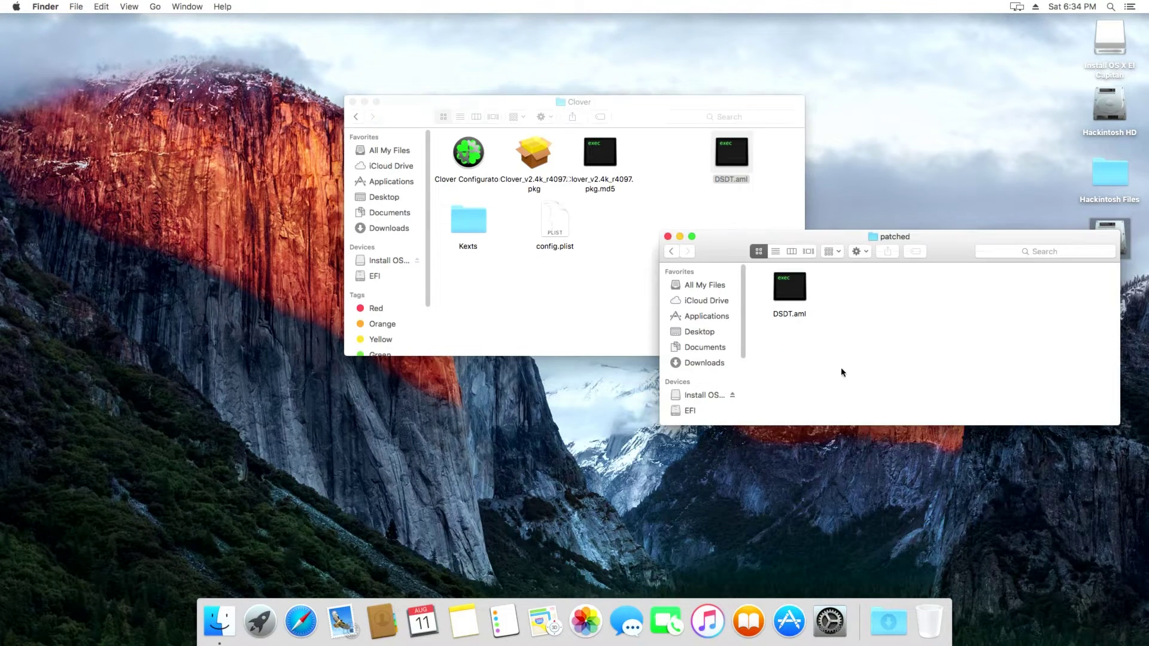
- Return to the CLOVER folder on the EFI partition and open the Other folder inside kexts
{"action": "left_click", "coordinate": [672, 252]}
{"action": "left_click", "coordinate": [672, 252]}
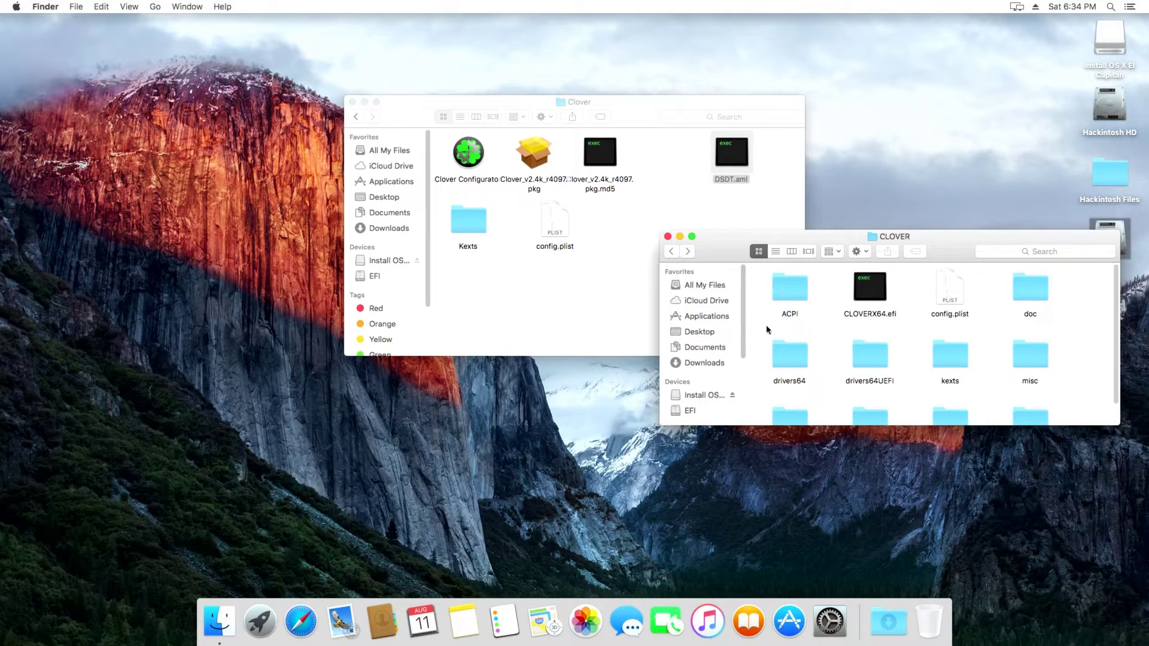
{"action": "left_click_drag", "start_coordinate": [938, 244], "coordinate": [948, 220]}
{"action": "double_click", "coordinate": [960, 323]}
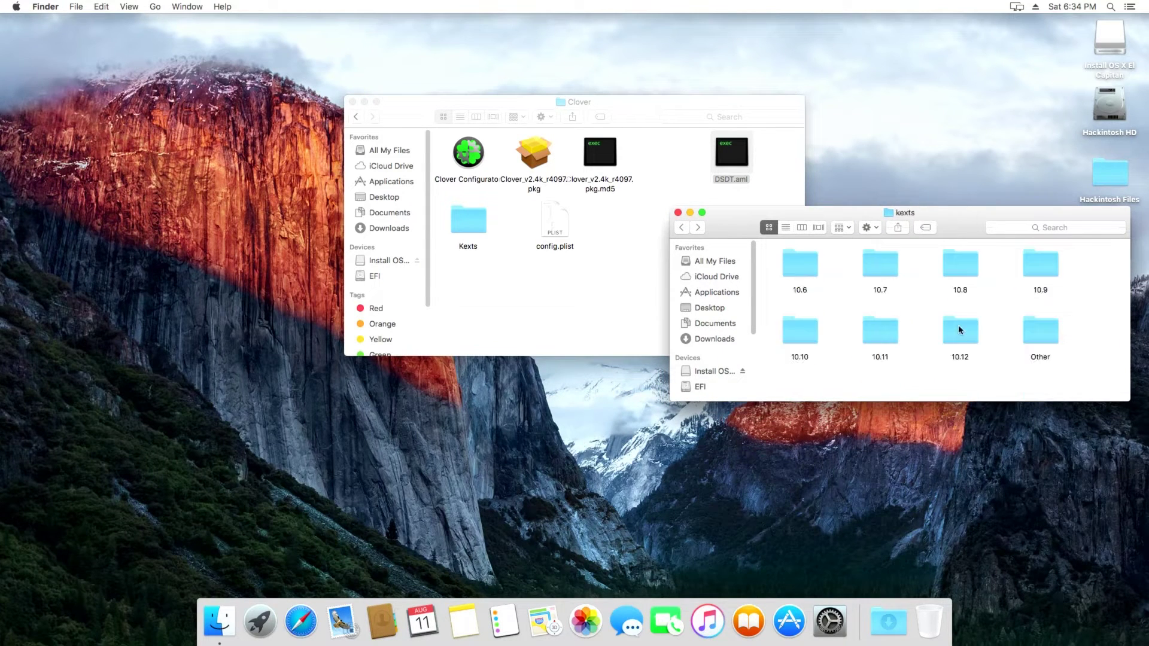
{"action": "double_click", "coordinate": [1033, 336]}
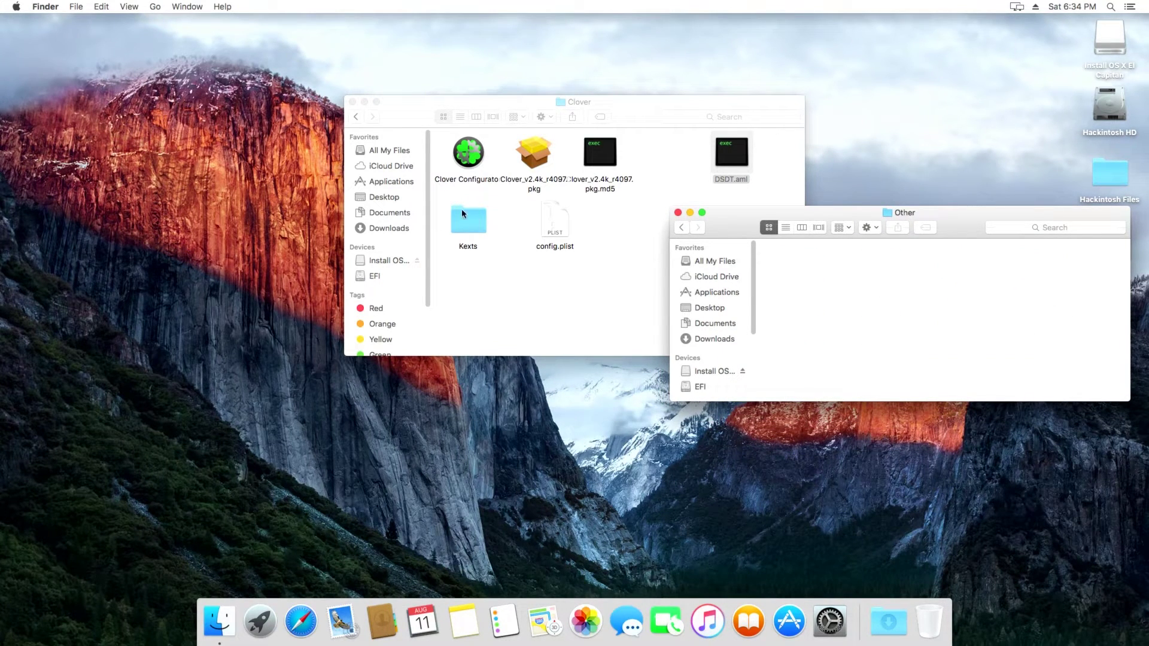
- Copy FakeSMC.kext, Intel82566MM.kext and USB_Injector.kext from the Hackintosh Files Kexts folder into the Other folder
{"action": "left_click", "coordinate": [589, 256]}
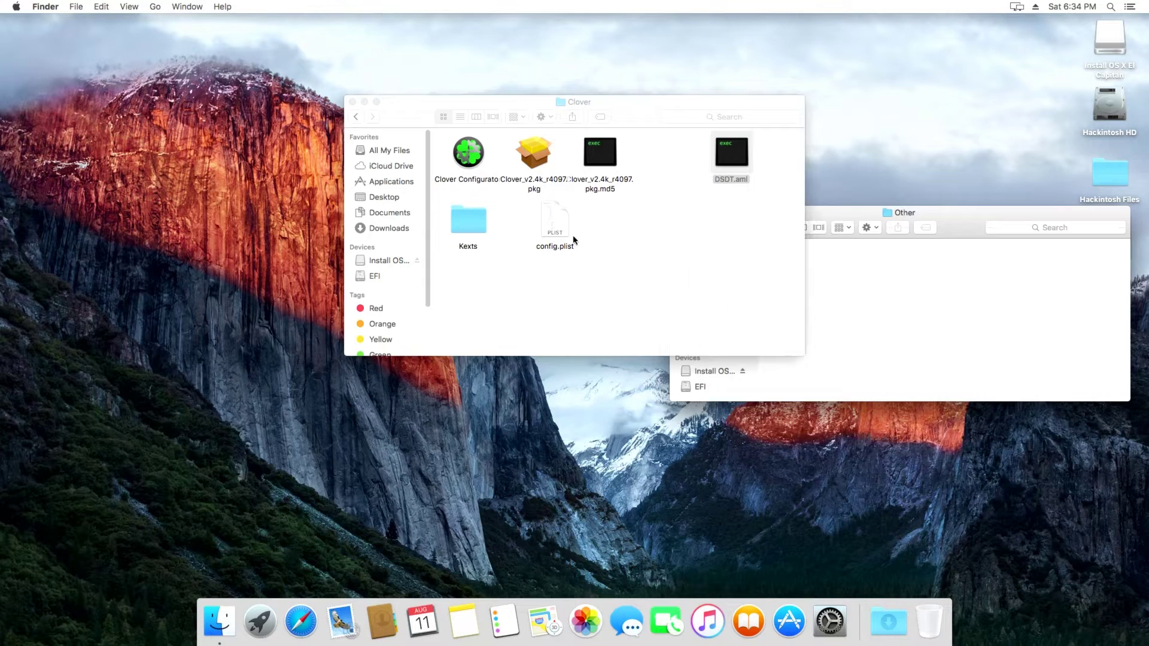
{"action": "double_click", "coordinate": [470, 229]}
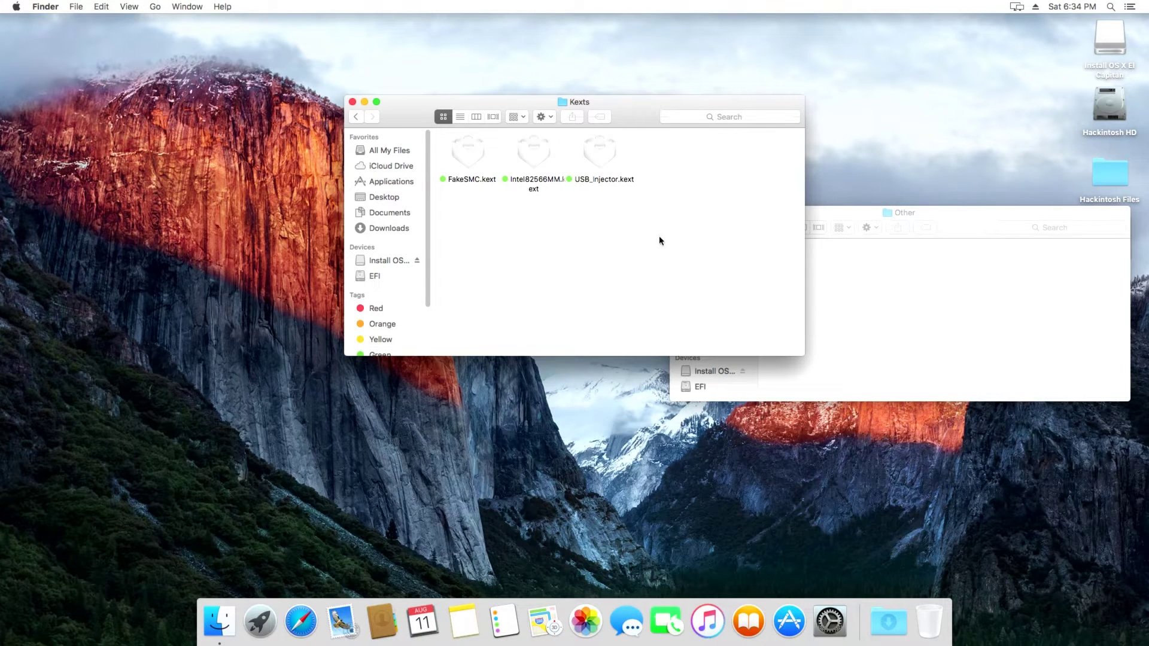
{"action": "left_click_drag", "start_coordinate": [720, 258], "coordinate": [460, 138]}
{"action": "right_click", "coordinate": [470, 155]}
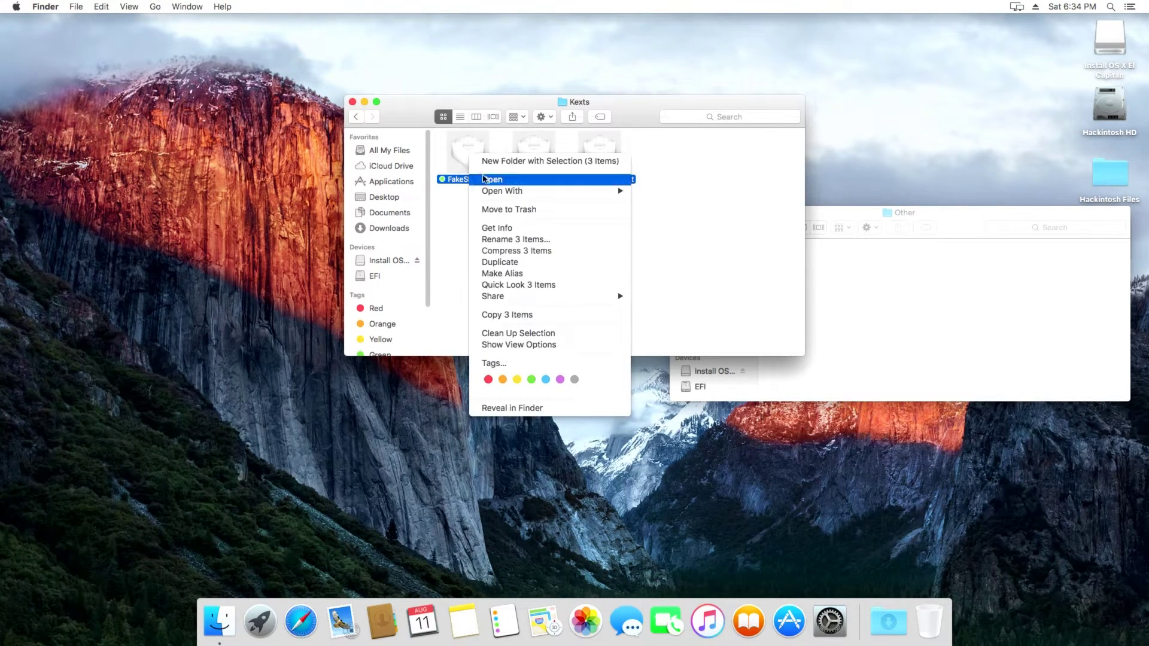
{"action": "left_click", "coordinate": [541, 315]}
{"action": "left_click", "coordinate": [814, 292]}
{"action": "right_click", "coordinate": [814, 292]}
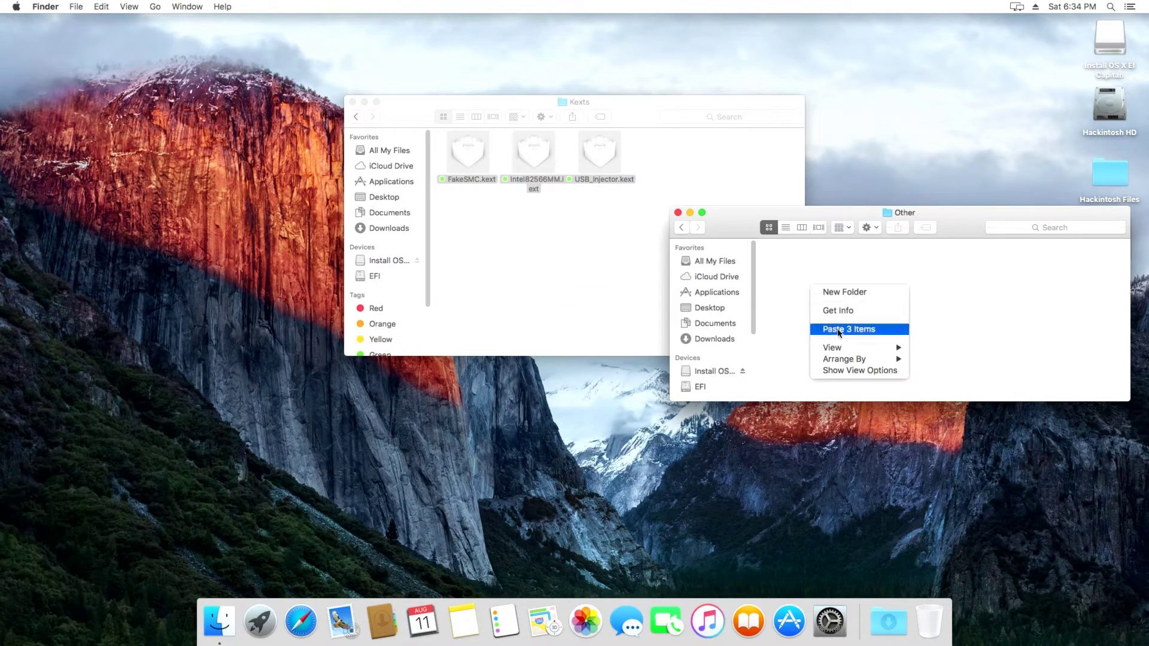
{"action": "left_click", "coordinate": [839, 330]}
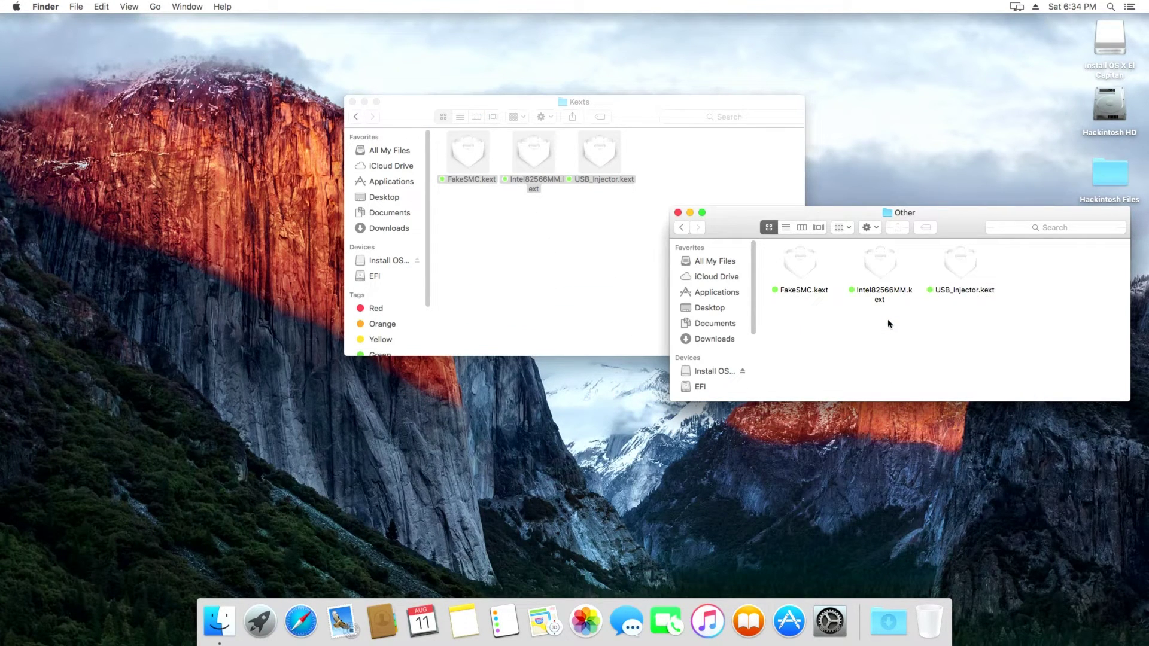
- Paste the same three kexts into the 10.11 folder inside the EFI partition's kexts folder
{"action": "left_click", "coordinate": [681, 227]}
{"action": "left_click", "coordinate": [888, 329]}
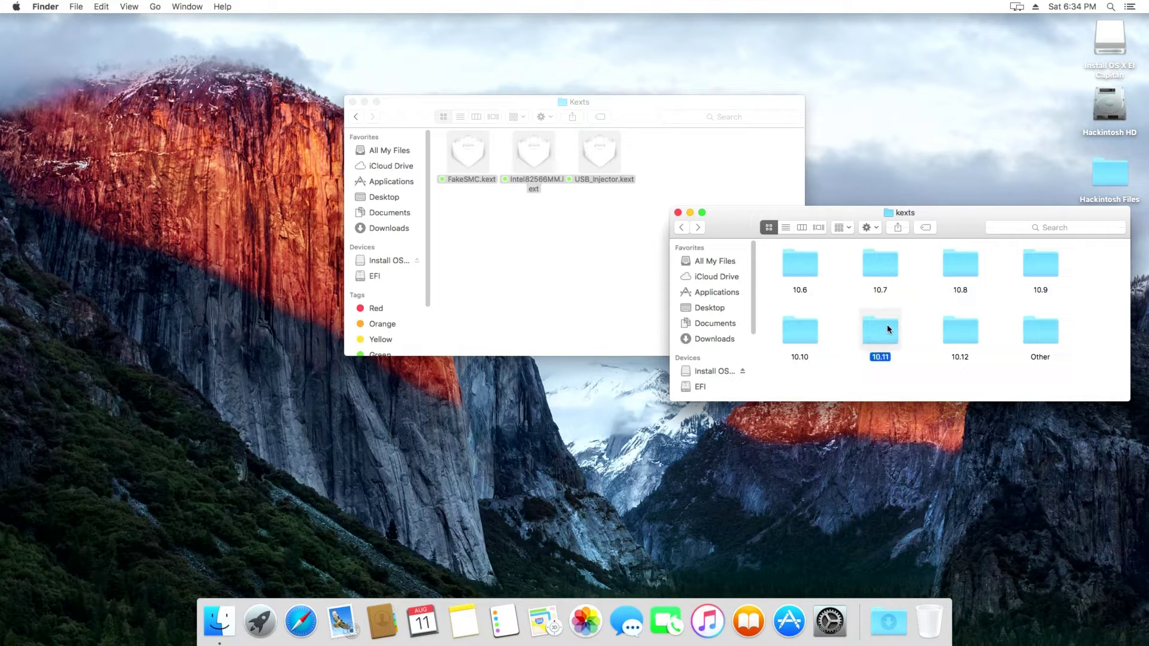
{"action": "double_click", "coordinate": [887, 329]}
{"action": "right_click", "coordinate": [862, 298]}
{"action": "left_click", "coordinate": [868, 337]}
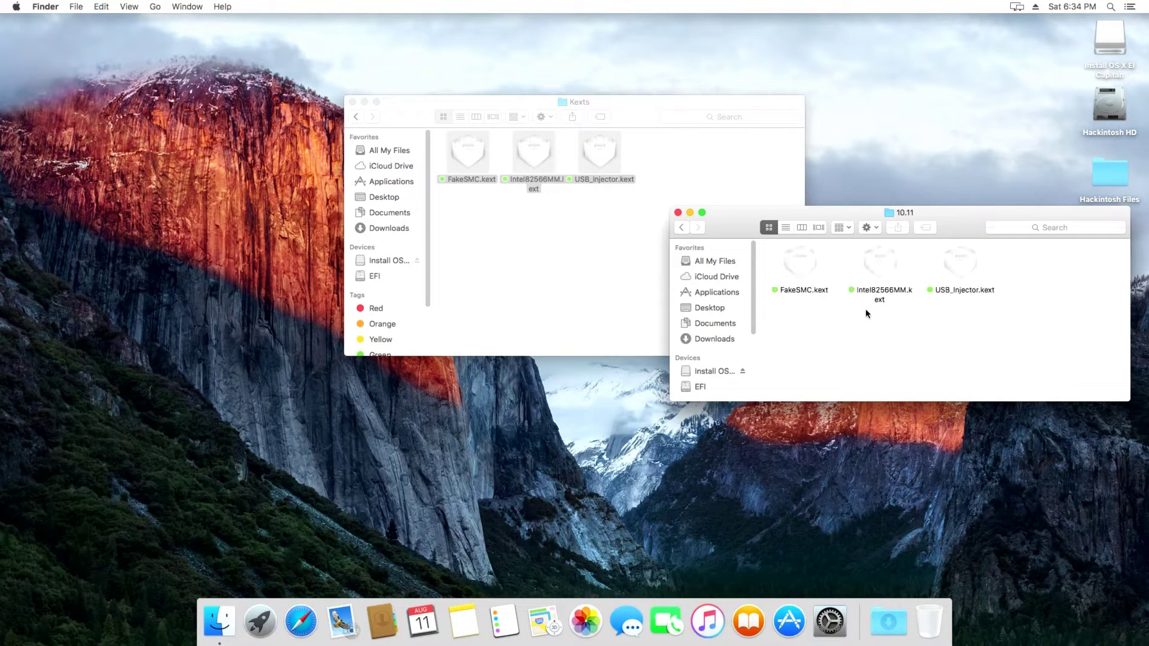
- Leave the 10.11 folder and close both Finder windows
{"action": "left_click", "coordinate": [682, 228]}
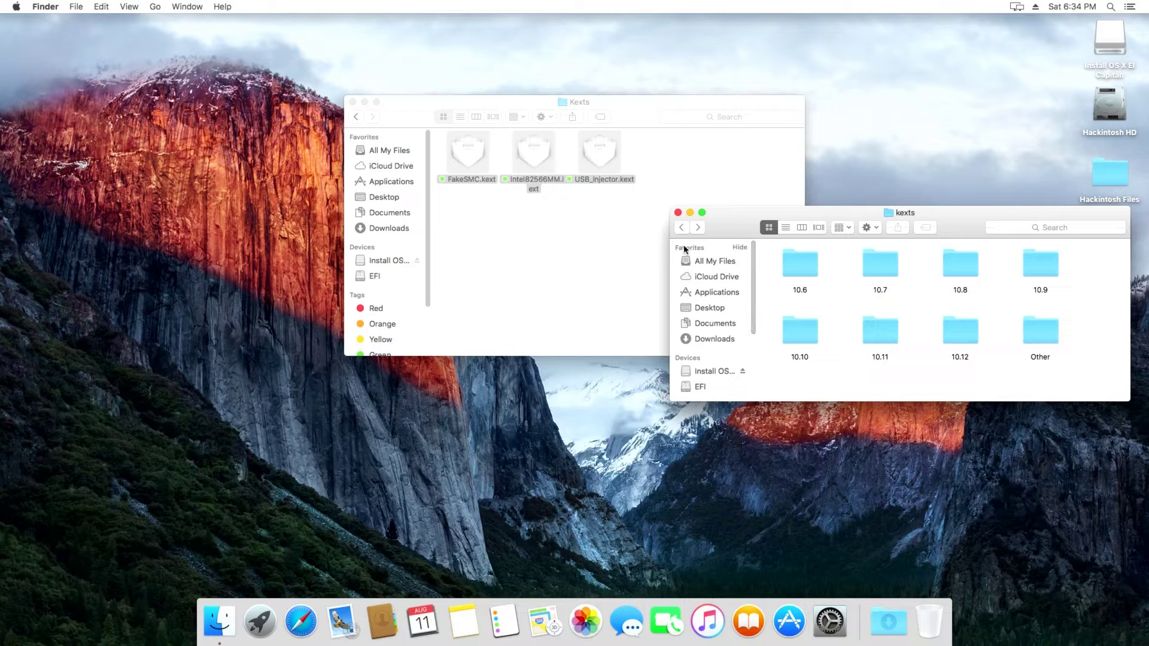
{"action": "left_click", "coordinate": [682, 227]}
{"action": "left_click_drag", "start_coordinate": [733, 217], "coordinate": [698, 243]}
{"action": "left_click", "coordinate": [643, 238]}
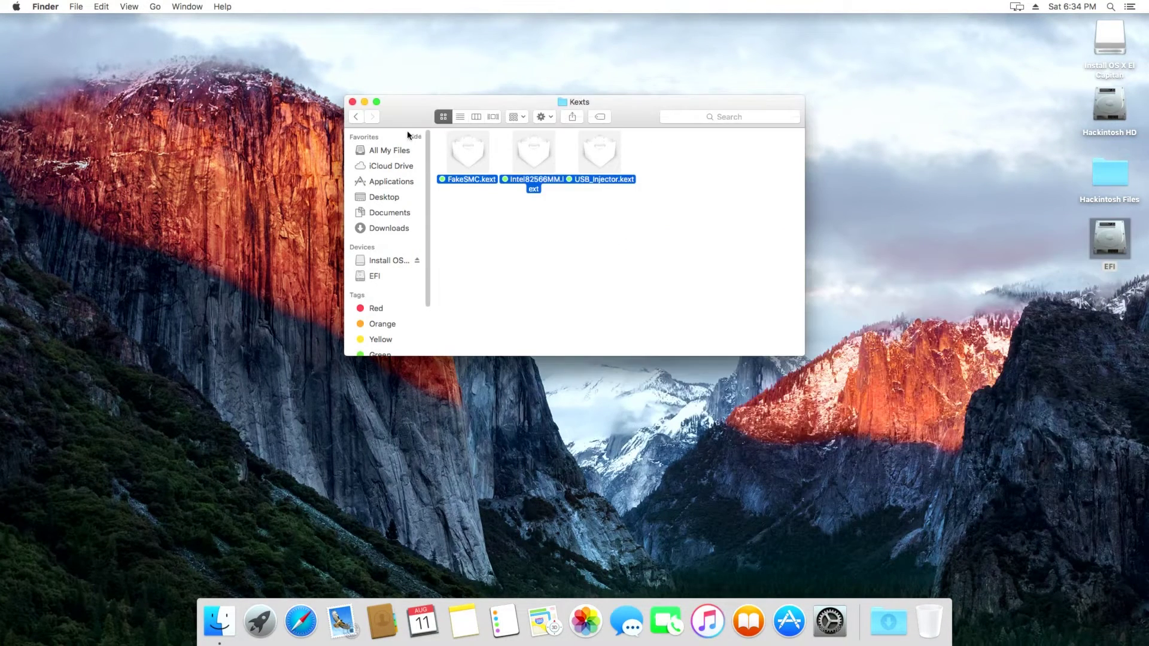
{"action": "left_click", "coordinate": [353, 103]}
{"action": "left_click", "coordinate": [634, 181]}
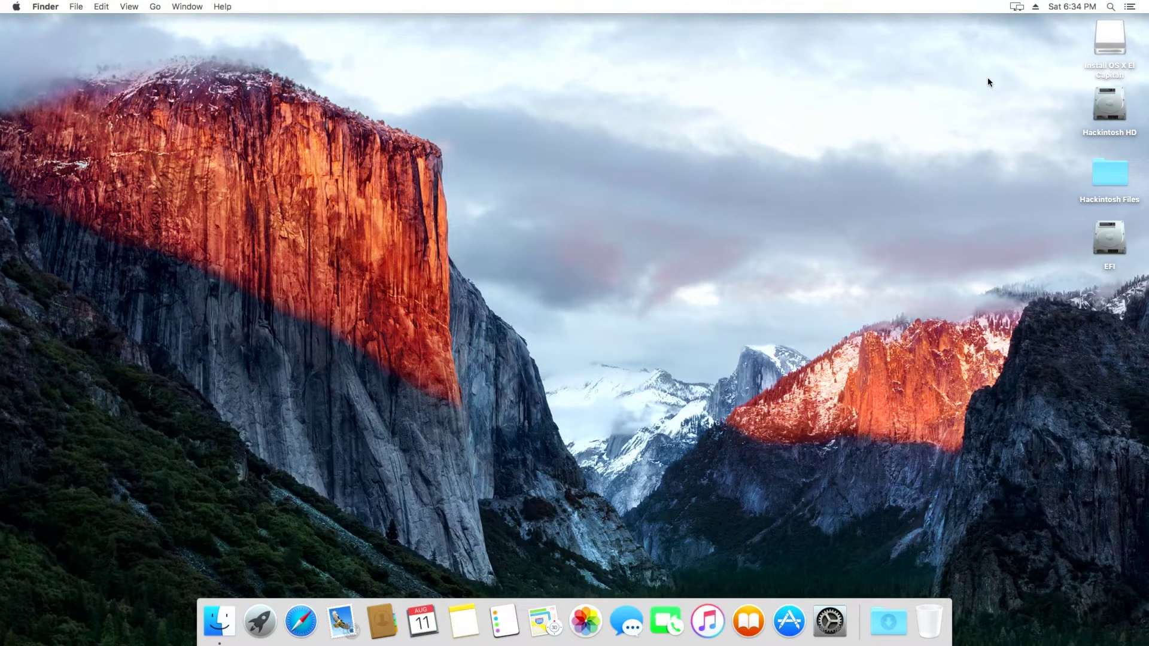
- Eject the Install OS X El Capitan drive and restart the computer
{"action": "right_click", "coordinate": [1119, 32]}
{"action": "left_click", "coordinate": [1099, 61]}
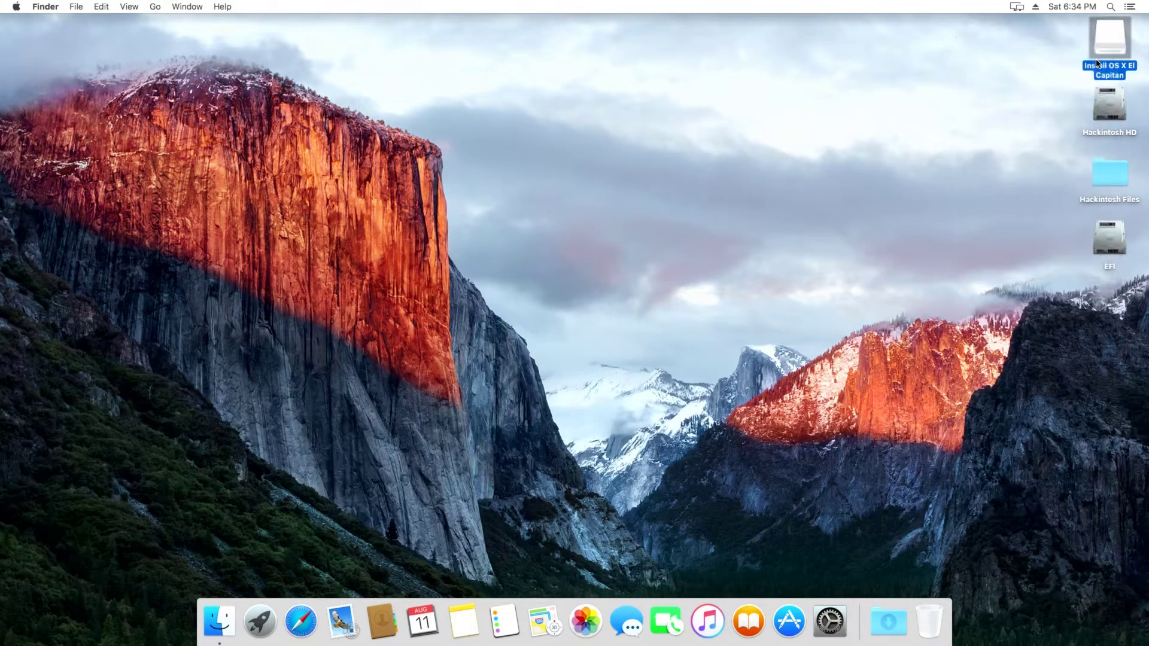
{"action": "left_click", "coordinate": [16, 7]}
{"action": "left_click", "coordinate": [45, 121]}
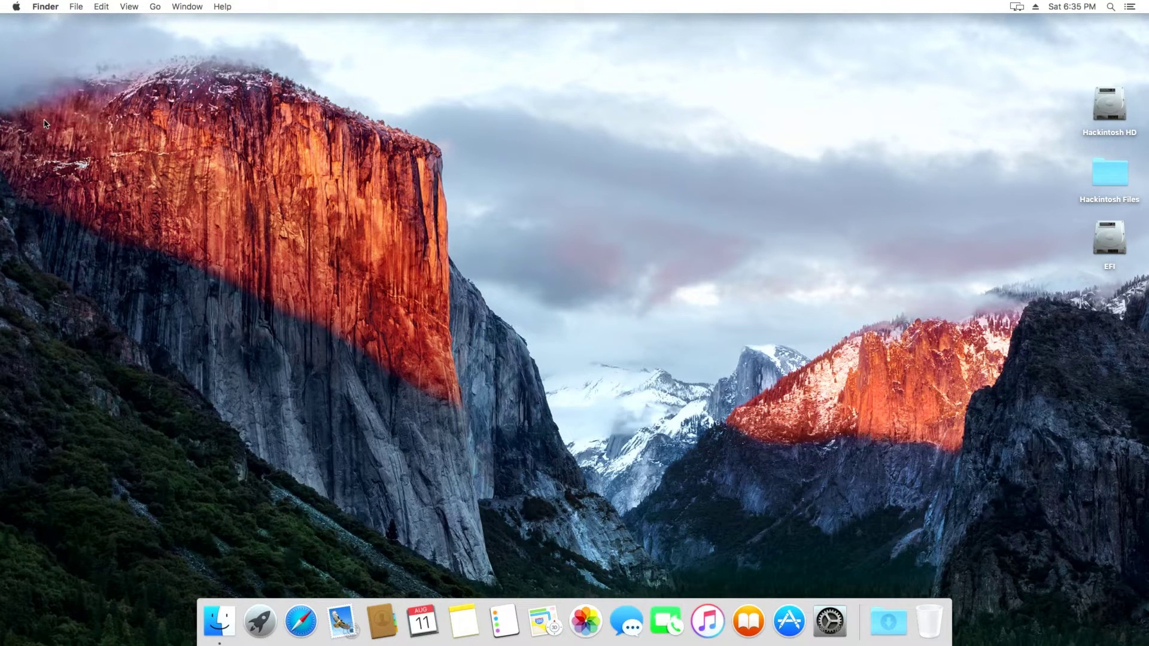
{"action": "key", "text": "Return"}
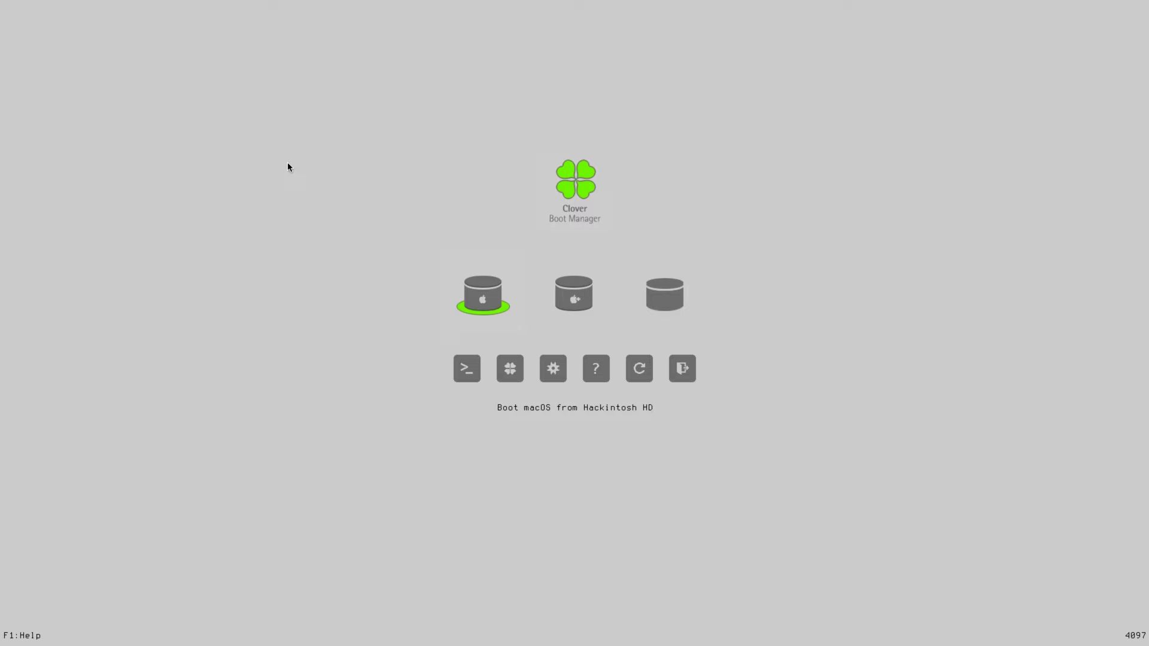
- Boot macOS from Hackintosh HD and log in with the account password, dismissing the Keyboard Setup Assistant
{"action": "key", "text": "Return"}
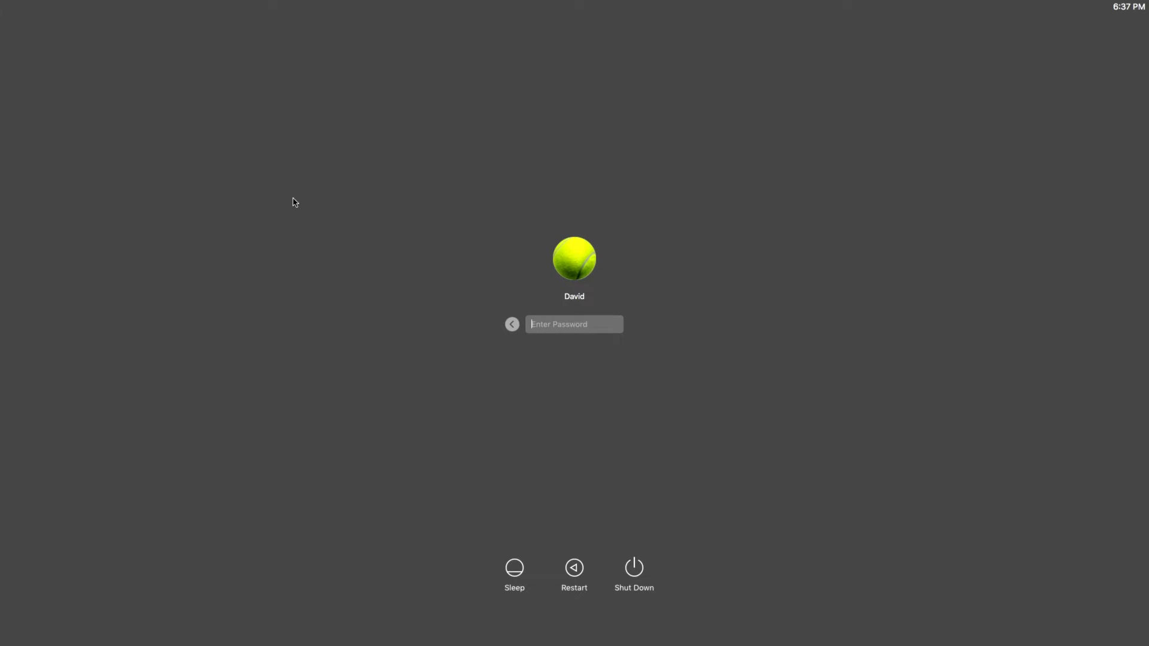
{"action": "type", "text": "******"}
{"action": "key", "text": "Return"}
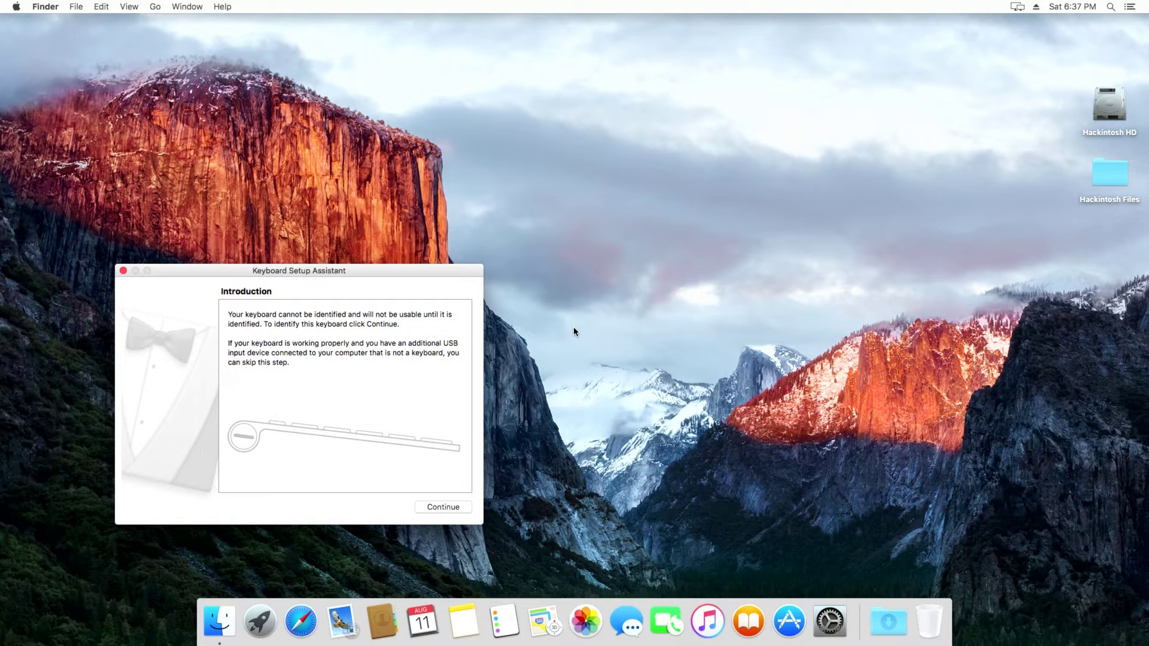
{"action": "left_click", "coordinate": [123, 271]}
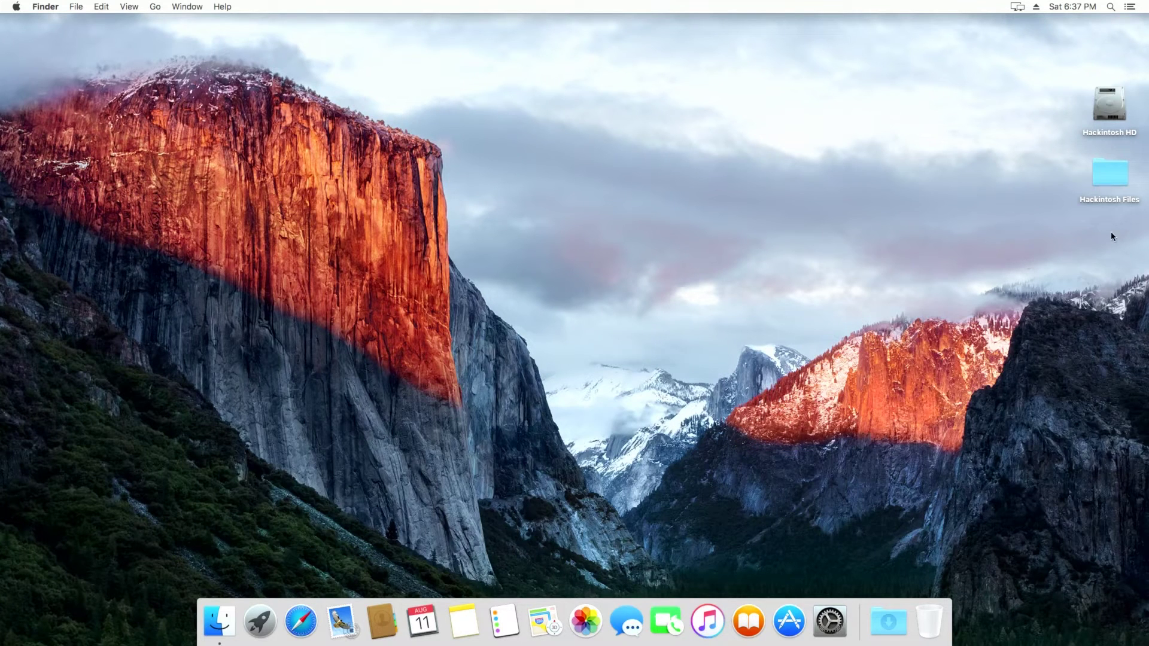
- Launch Clover Configurator from the Hackintosh Files Clover folder and mount the current boot disk's EFI partition
{"action": "double_click", "coordinate": [1112, 199]}
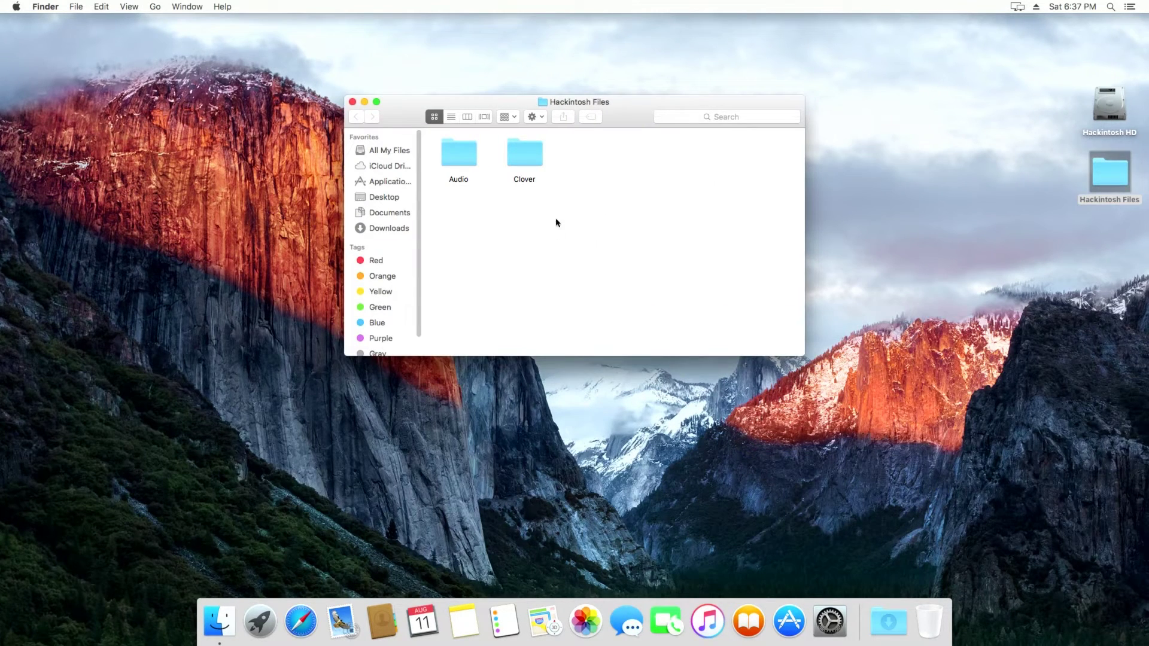
{"action": "double_click", "coordinate": [533, 156]}
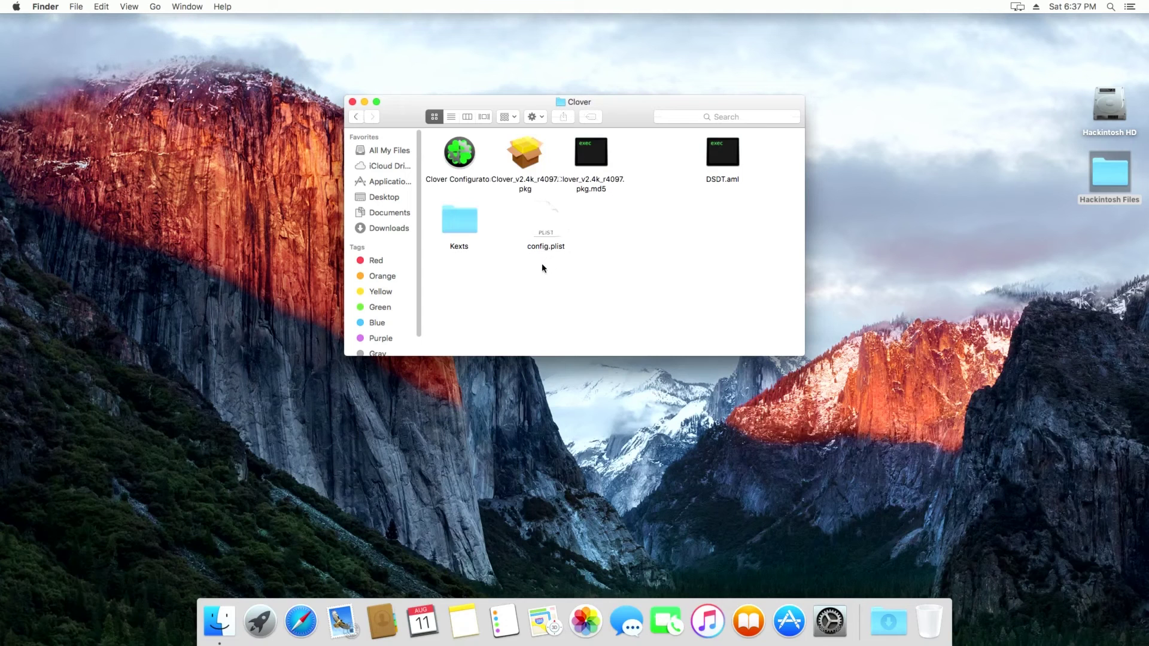
{"action": "double_click", "coordinate": [464, 183]}
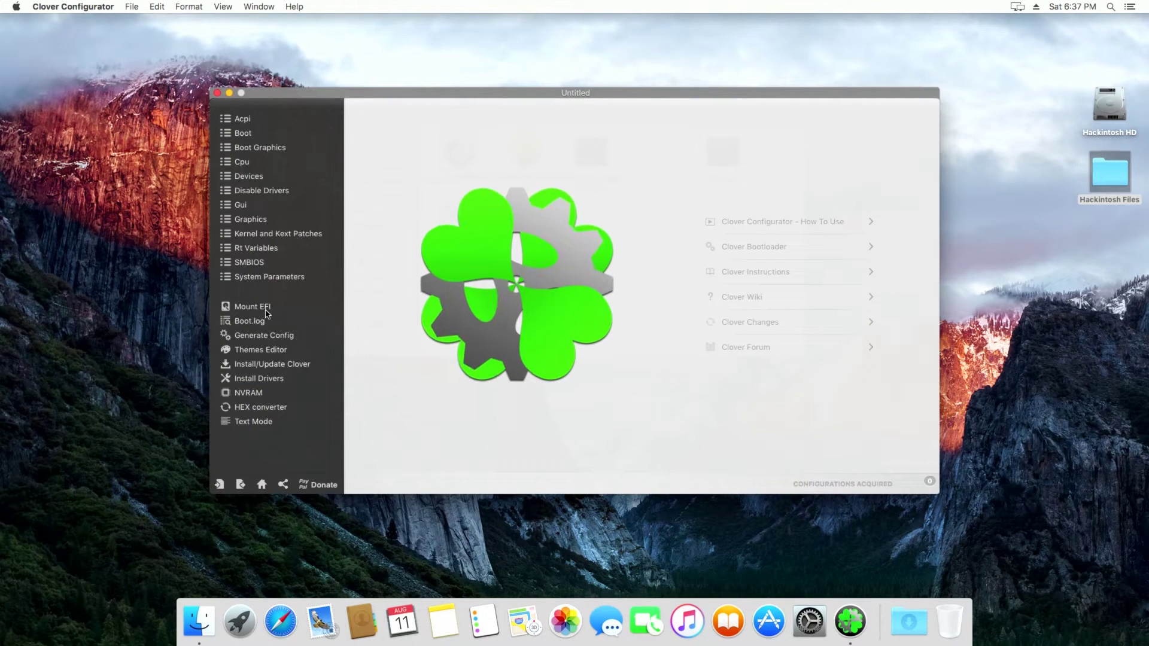
{"action": "left_click", "coordinate": [267, 311]}
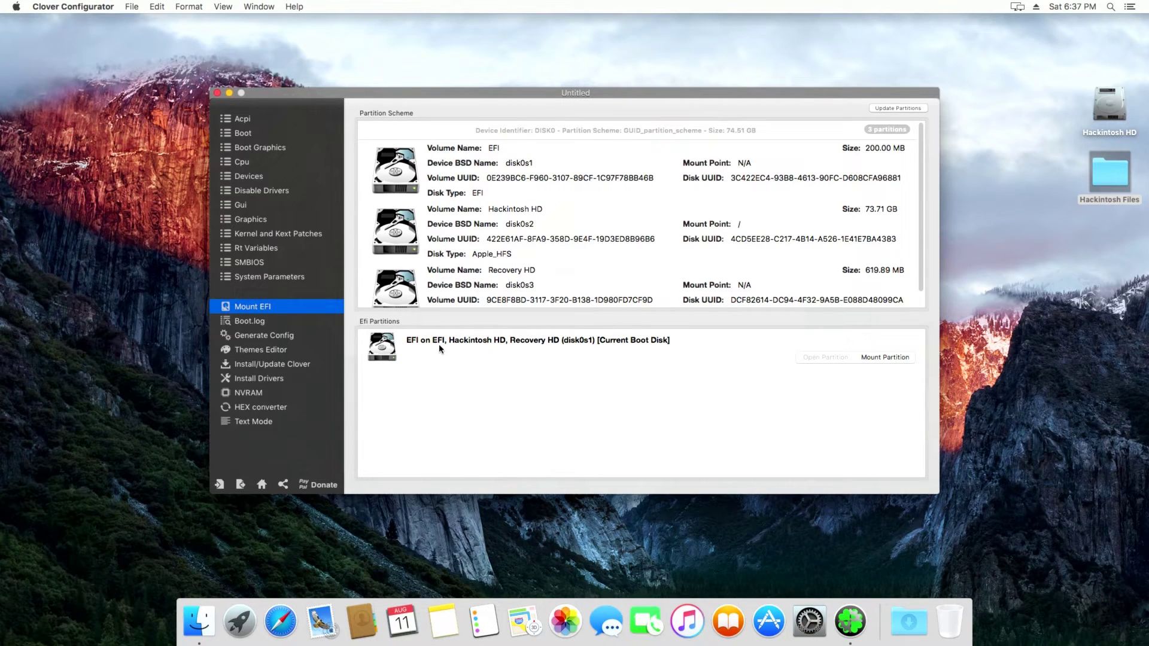
{"action": "left_click", "coordinate": [879, 357]}
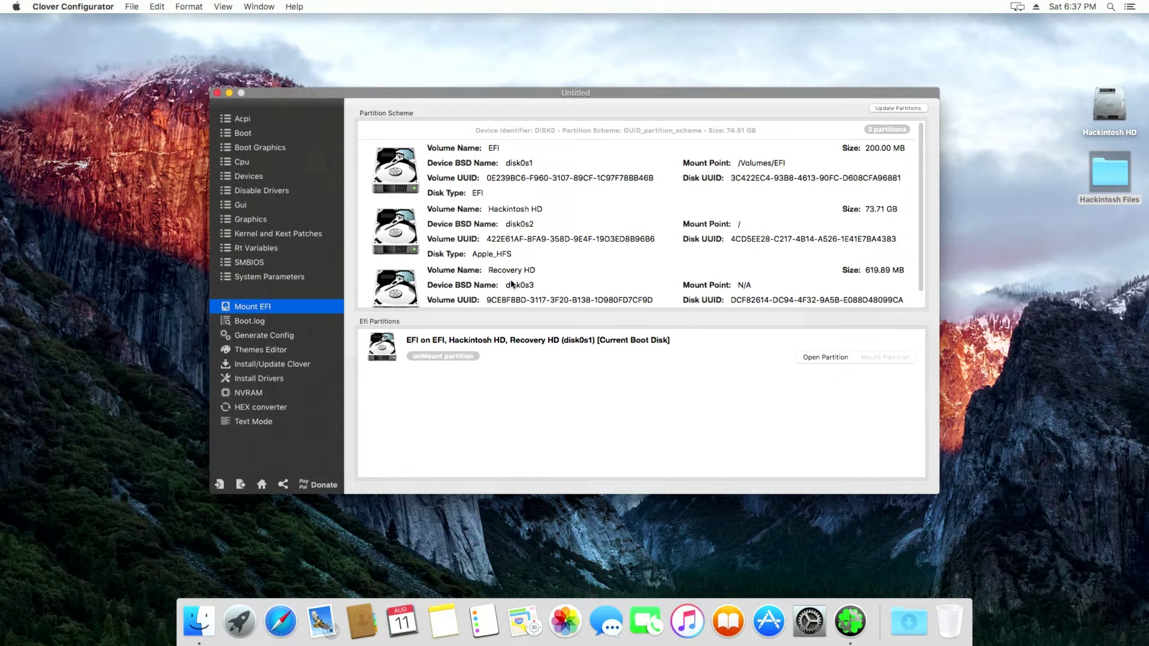
{"action": "left_click", "coordinate": [217, 93]}
- Open config.plist from the EFI/CLOVER folder on the mounted EFI partition in Clover Configurator
{"action": "double_click", "coordinate": [1109, 39]}
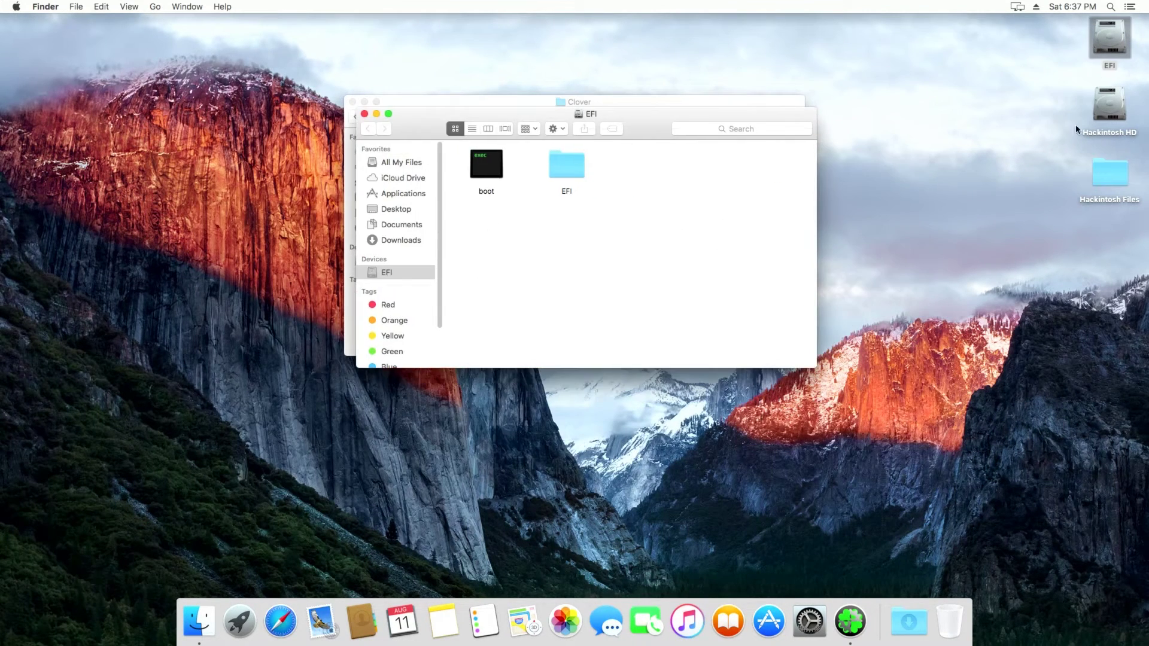
{"action": "double_click", "coordinate": [567, 188]}
{"action": "double_click", "coordinate": [636, 169]}
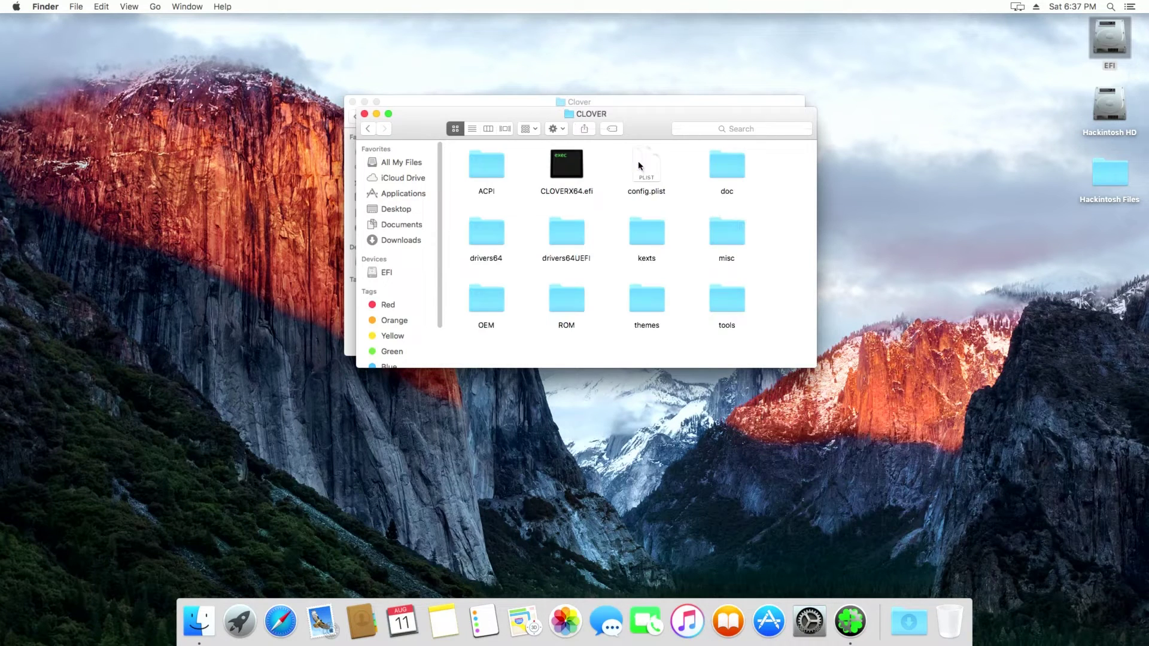
{"action": "double_click", "coordinate": [646, 171]}
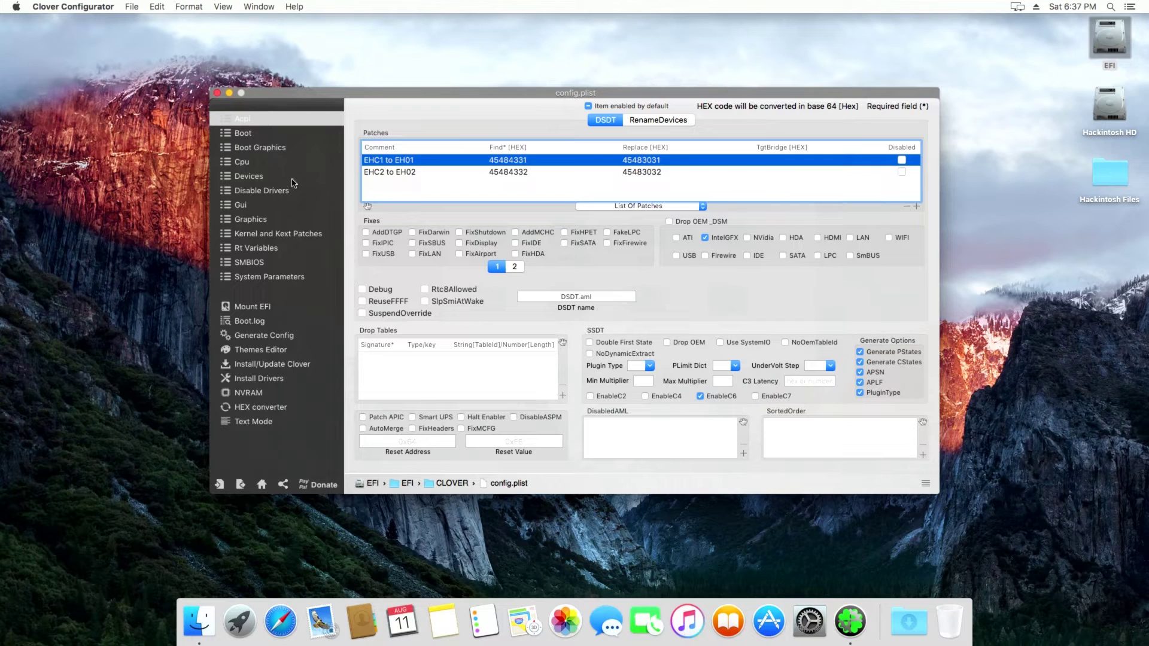
- Disable the Verbose (-v) boot argument in config.plist, save the file and close it, suppressing the version storage warning
{"action": "left_click", "coordinate": [284, 150]}
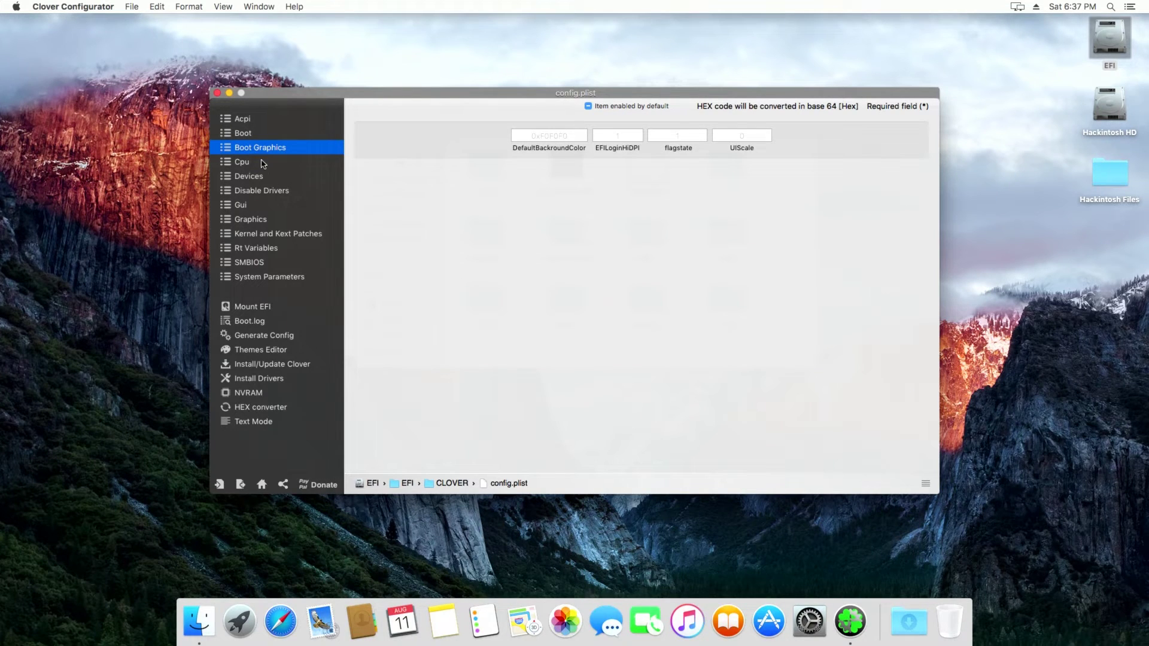
{"action": "left_click", "coordinate": [257, 135]}
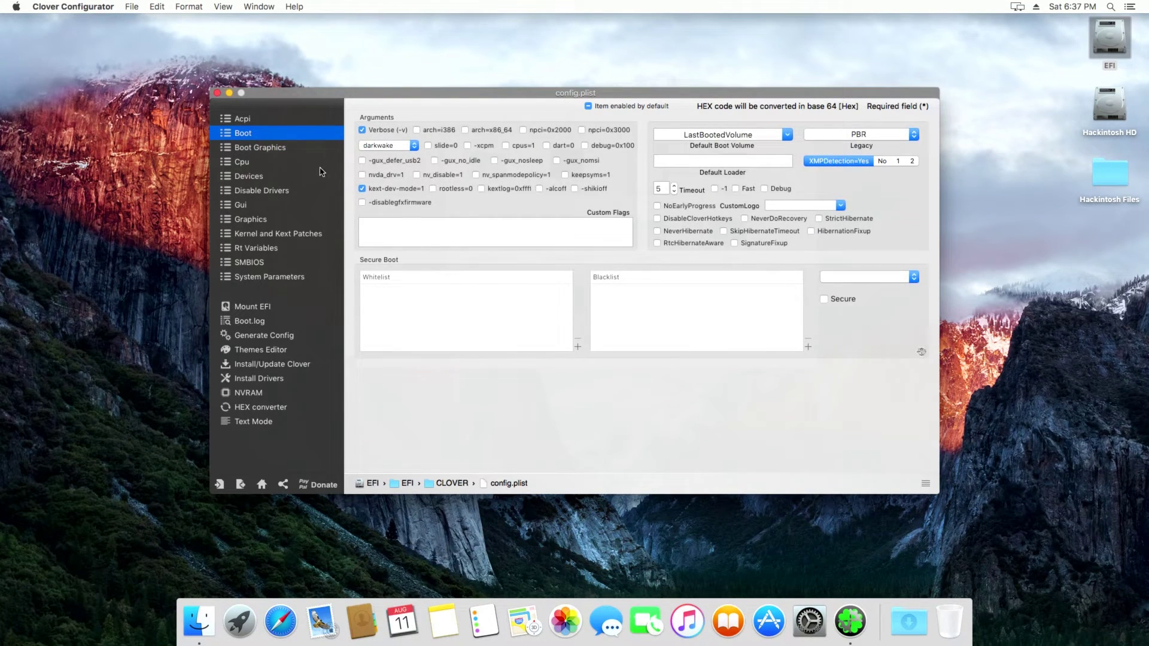
{"action": "left_click", "coordinate": [362, 130]}
{"action": "left_click", "coordinate": [139, 8]}
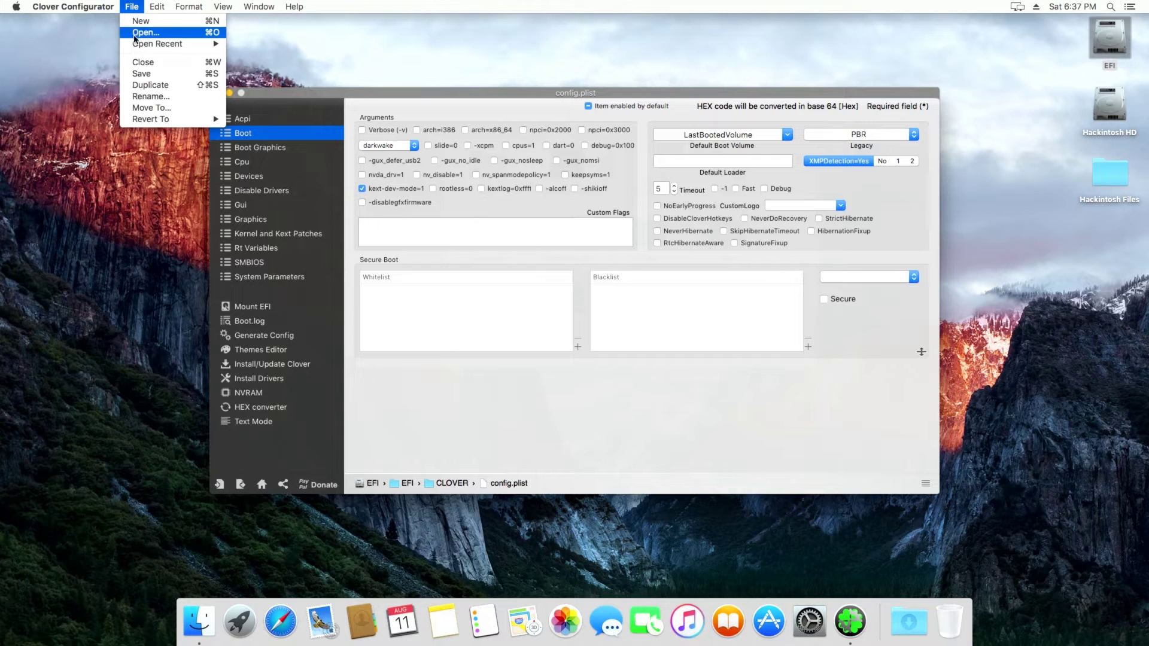
{"action": "left_click", "coordinate": [140, 73]}
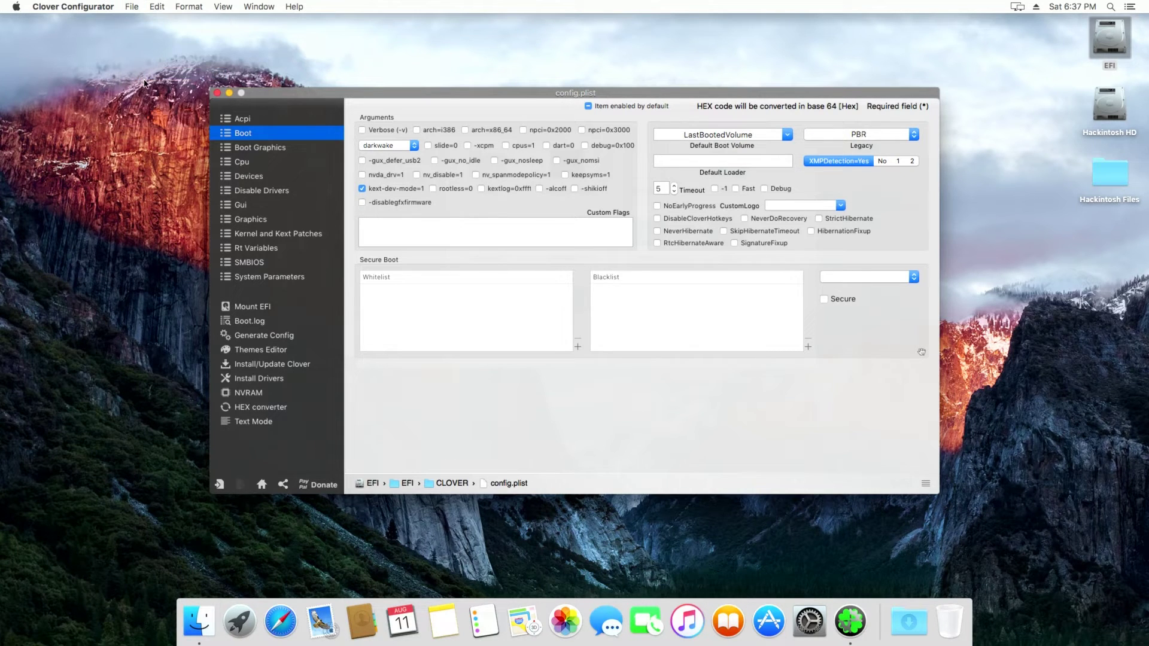
{"action": "left_click", "coordinate": [217, 94]}
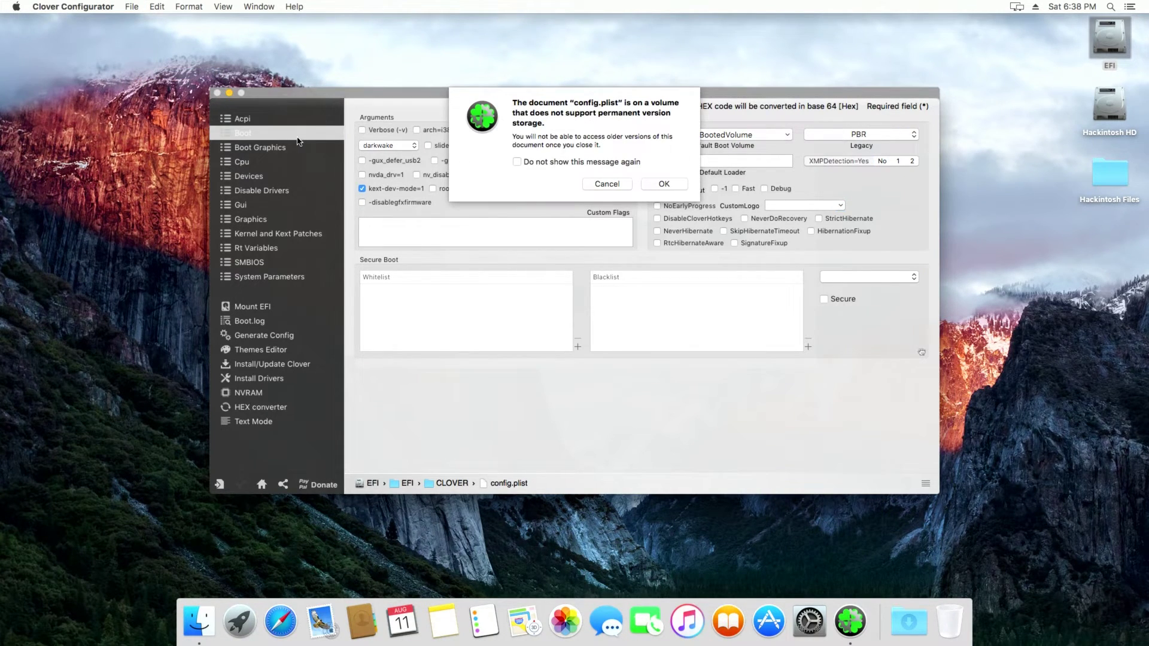
{"action": "left_click", "coordinate": [612, 164]}
{"action": "left_click", "coordinate": [653, 185]}
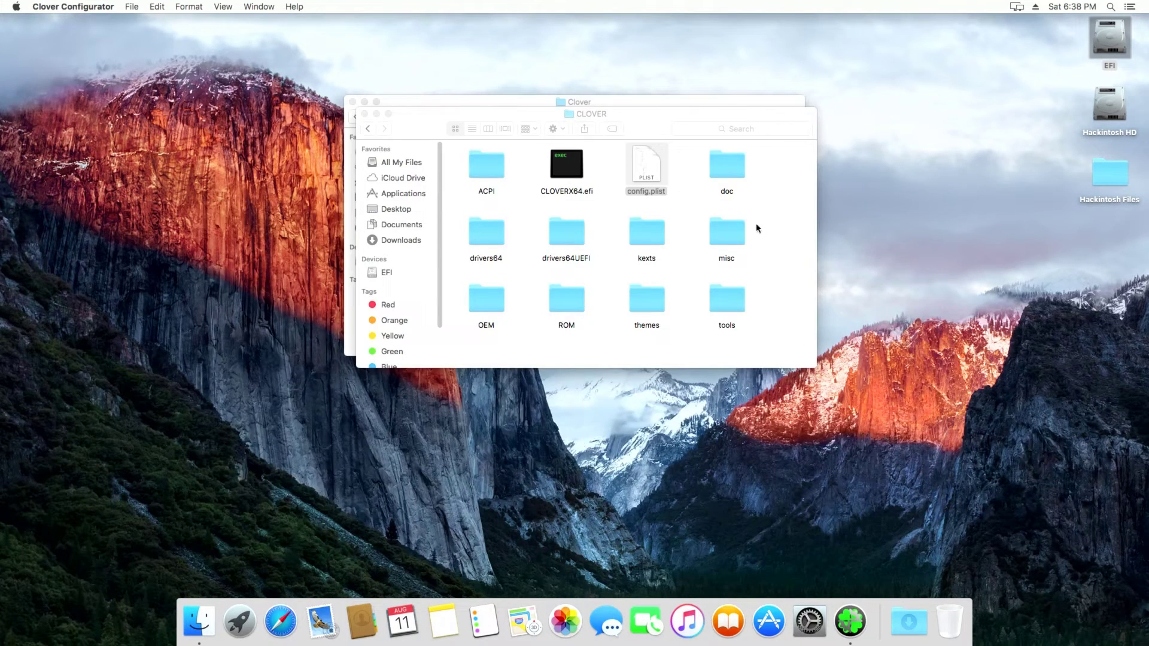
- Arrange the two Finder windows side by side and open the Audio folder from the Hackintosh Files containing AppleALC.kext
{"action": "left_click_drag", "start_coordinate": [640, 117], "coordinate": [410, 92]}
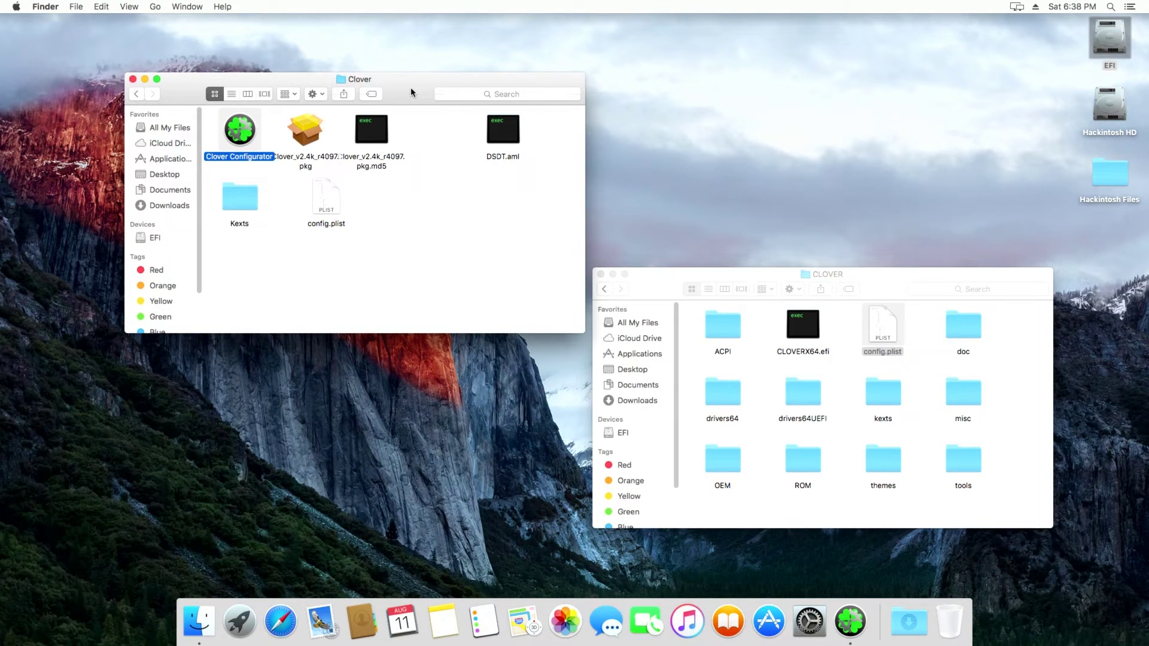
{"action": "left_click", "coordinate": [414, 186]}
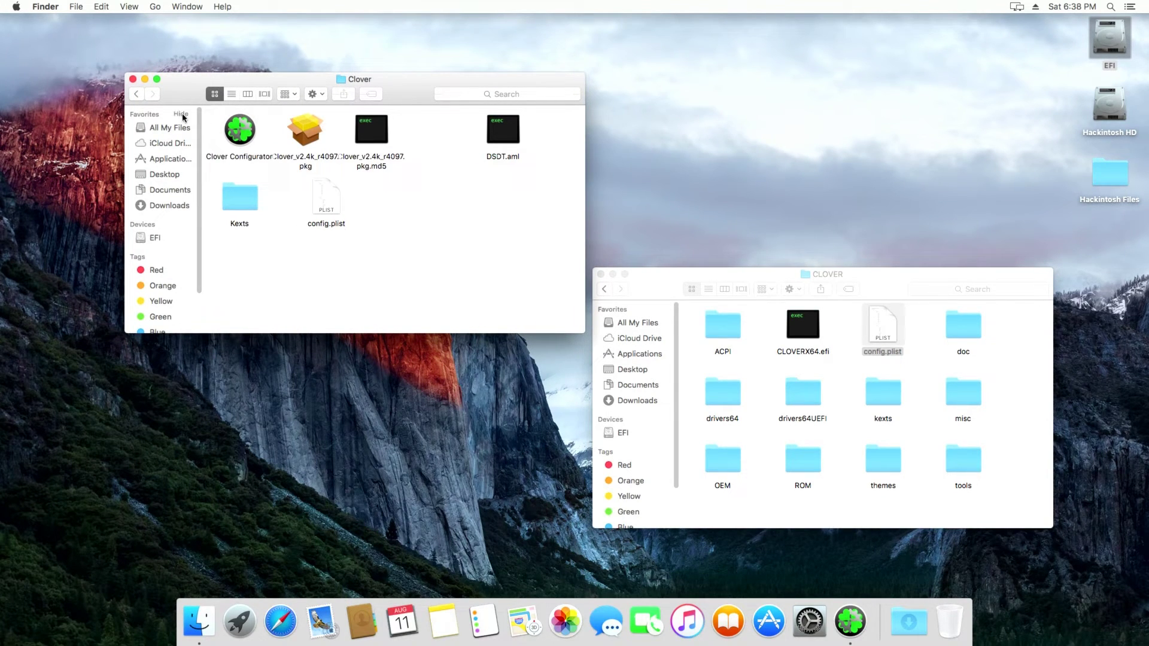
{"action": "left_click", "coordinate": [136, 99]}
{"action": "double_click", "coordinate": [238, 132]}
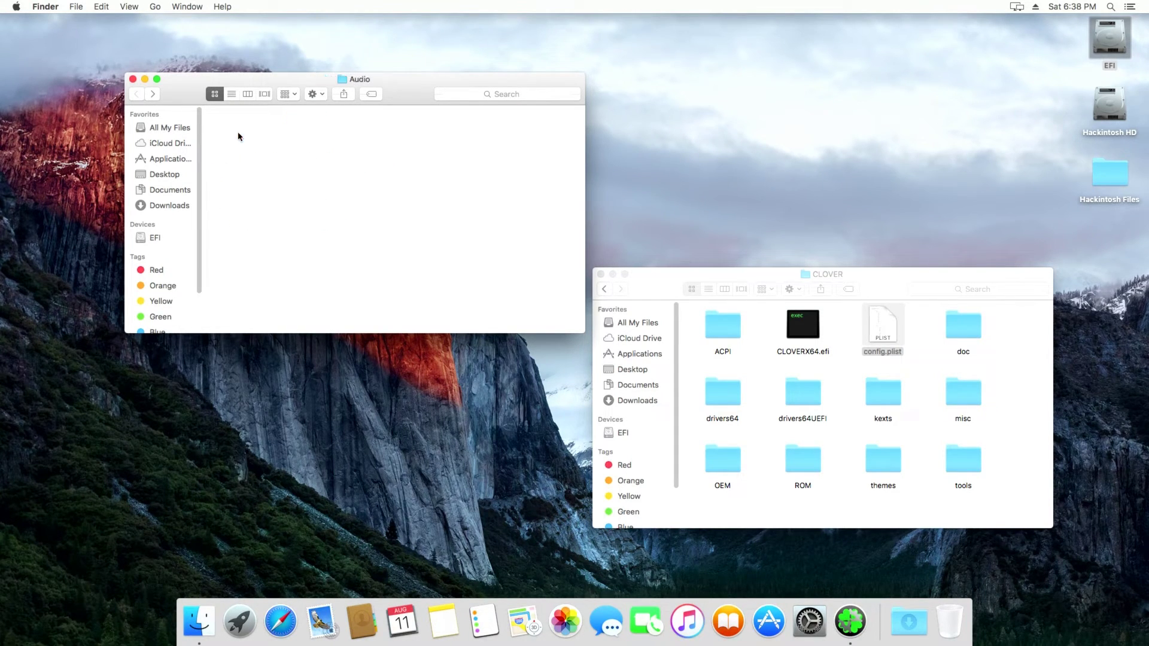
{"action": "left_click", "coordinate": [239, 140]}
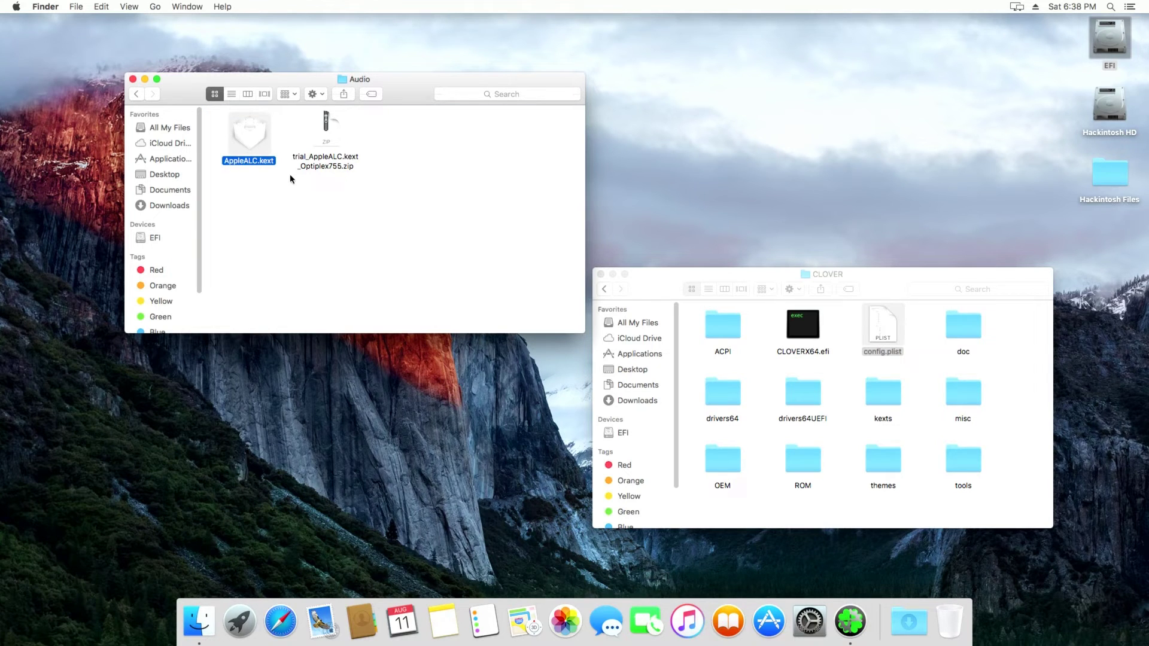
- Copy AppleALC.kext from the Audio folder into the kexts/Other folder of CLOVER on the EFI partition
{"action": "left_click_drag", "start_coordinate": [878, 293], "coordinate": [880, 227]}
{"action": "double_click", "coordinate": [878, 325]}
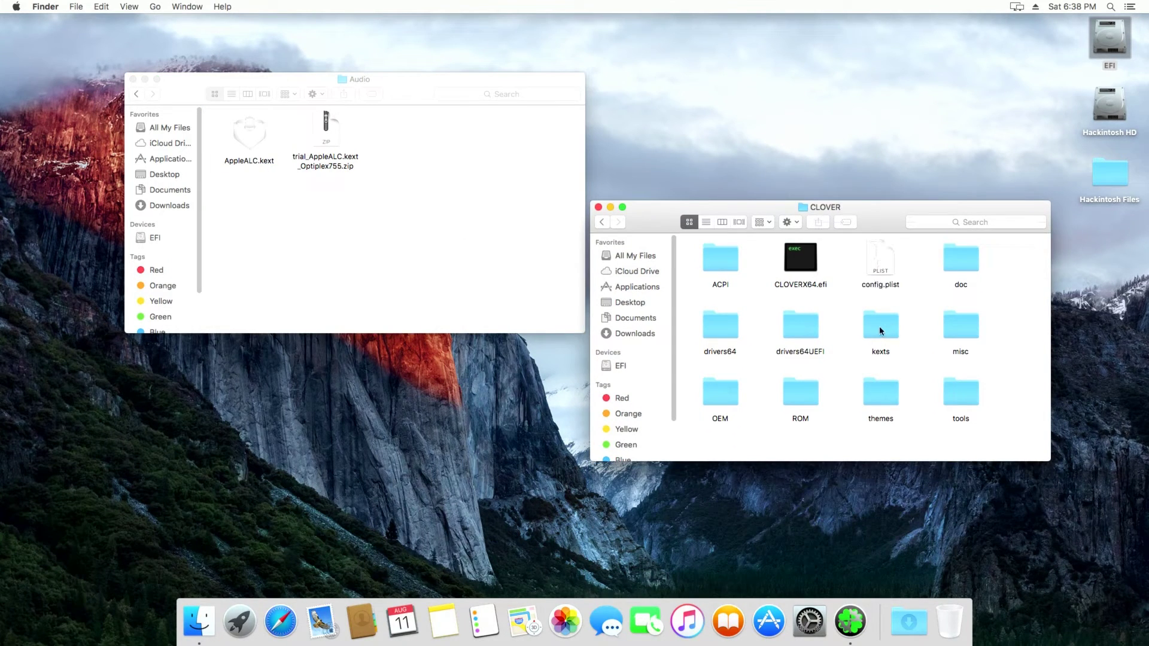
{"action": "left_click", "coordinate": [952, 319]}
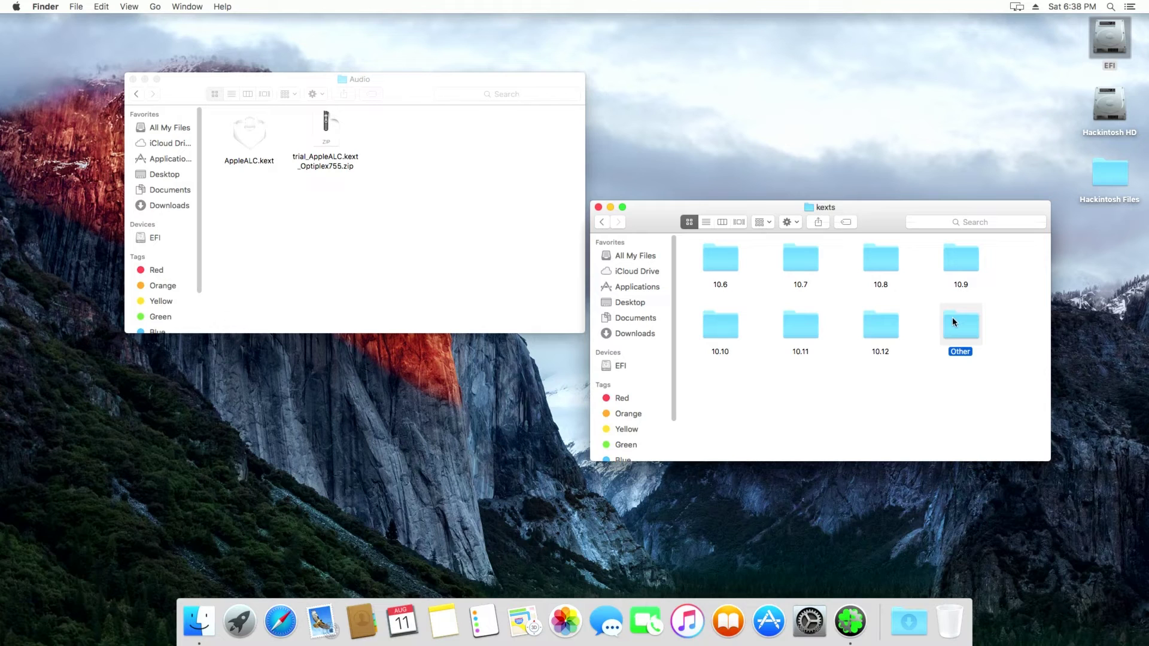
{"action": "double_click", "coordinate": [953, 322]}
{"action": "left_click_drag", "start_coordinate": [249, 135], "coordinate": [956, 282]}
{"action": "left_click", "coordinate": [957, 337]}
- Copy AppleALC.kext into the CLOVER kexts/10.11 folder as well and close both Finder windows
{"action": "left_click", "coordinate": [600, 225]}
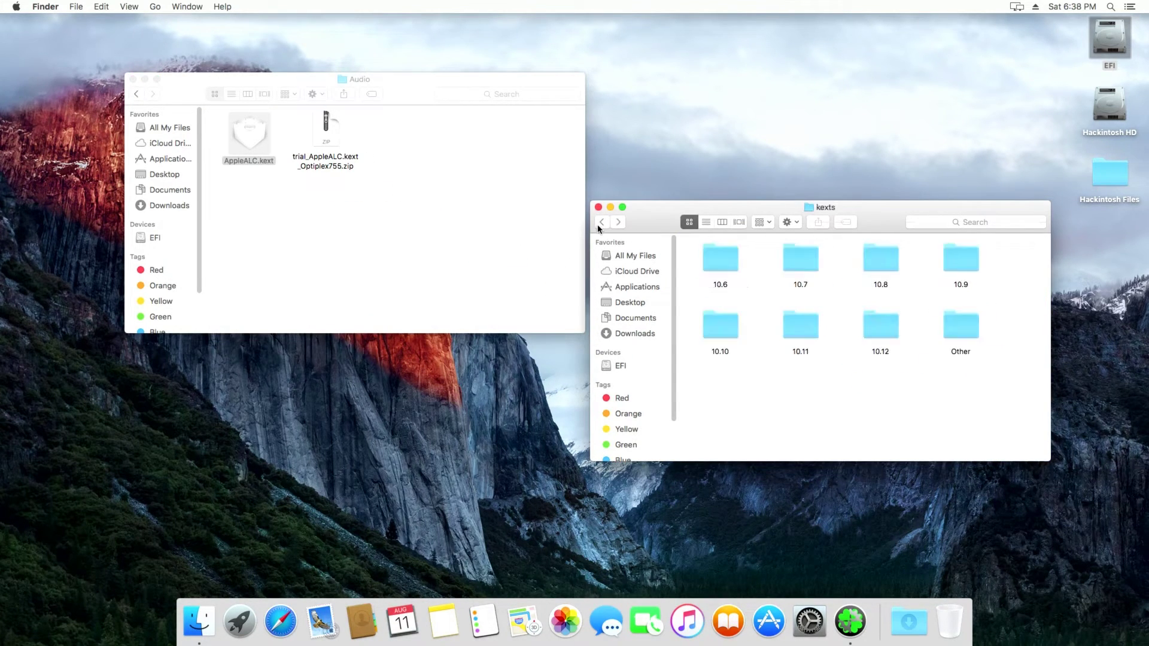
{"action": "double_click", "coordinate": [806, 323]}
{"action": "left_click", "coordinate": [262, 153]}
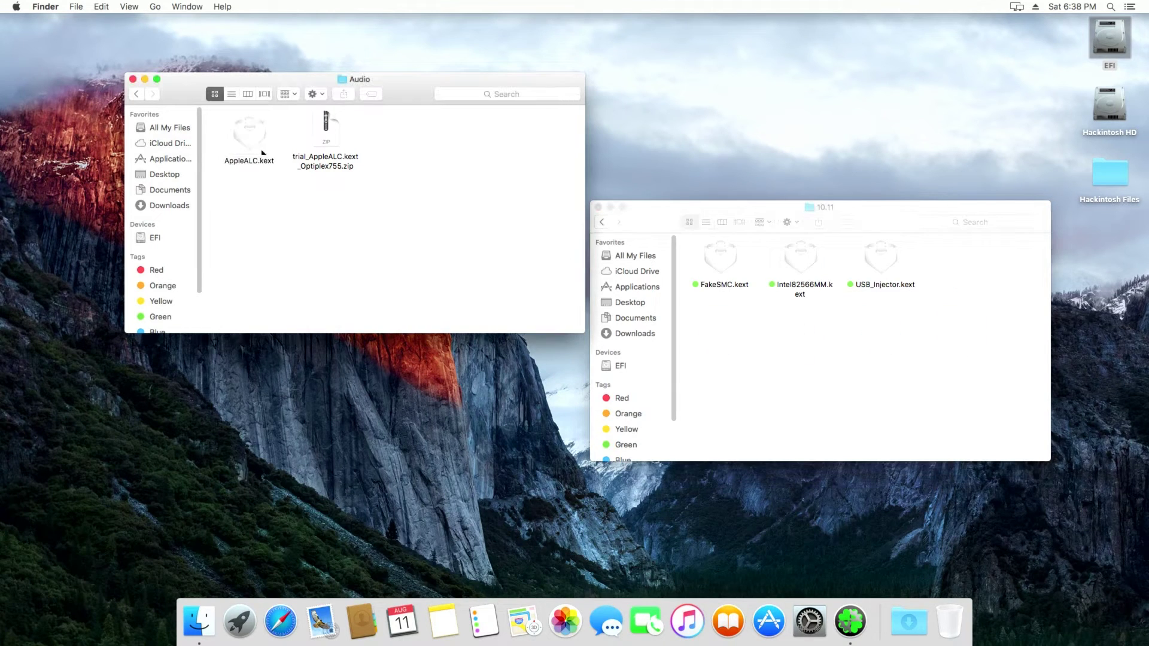
{"action": "left_click_drag", "start_coordinate": [262, 153], "coordinate": [957, 282]}
{"action": "left_click", "coordinate": [956, 359]}
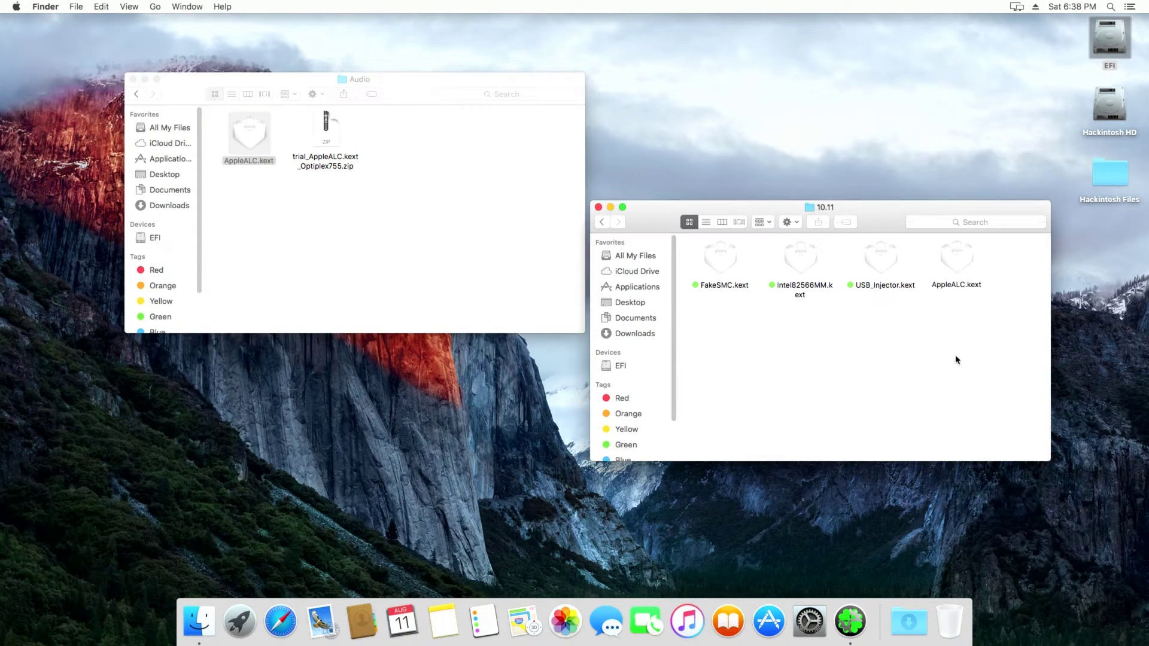
{"action": "left_click", "coordinate": [598, 207]}
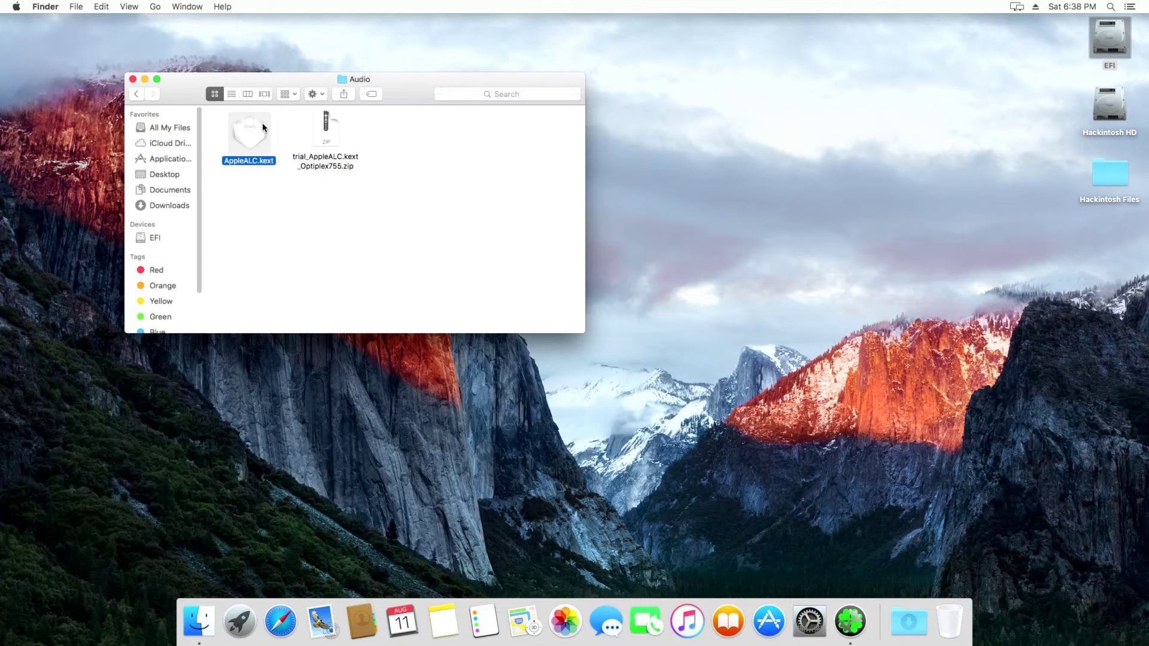
{"action": "left_click", "coordinate": [133, 79]}
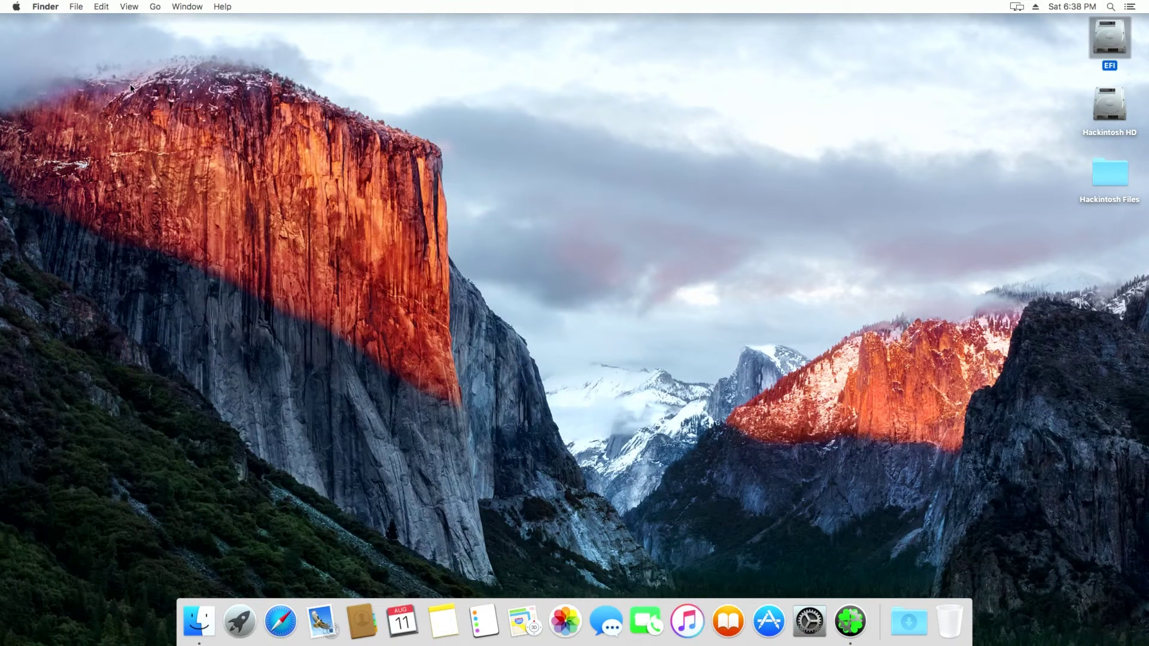
- Restart the computer and log back in with the account password
{"action": "left_click", "coordinate": [9, 8]}
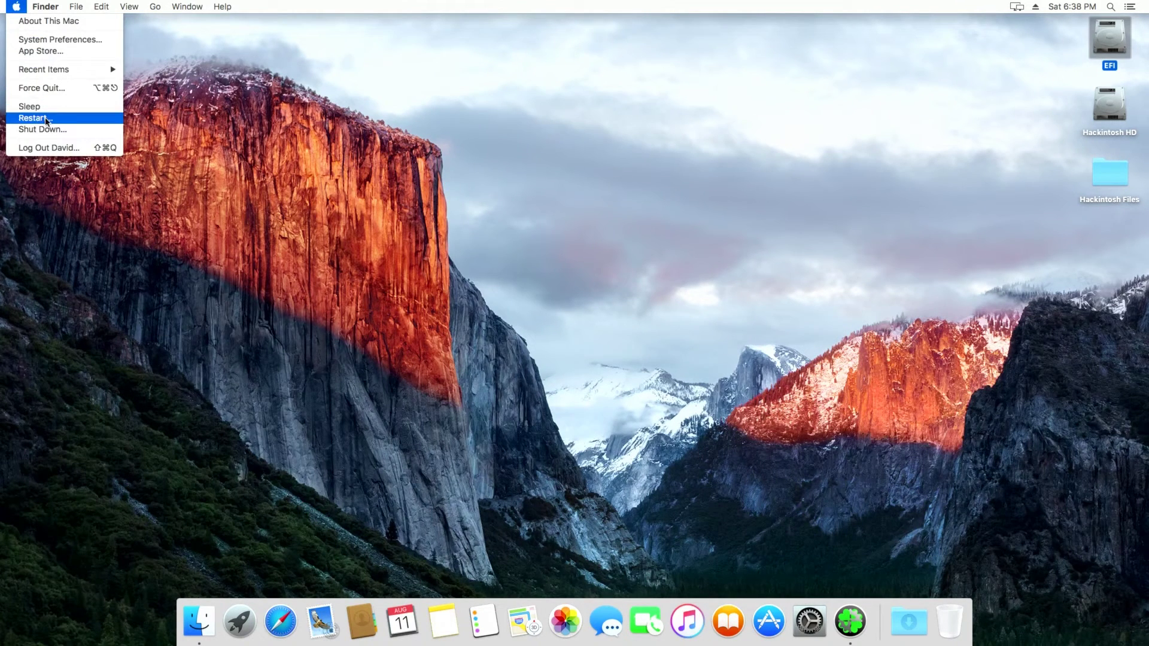
{"action": "left_click", "coordinate": [49, 121]}
{"action": "key", "text": "Return"}
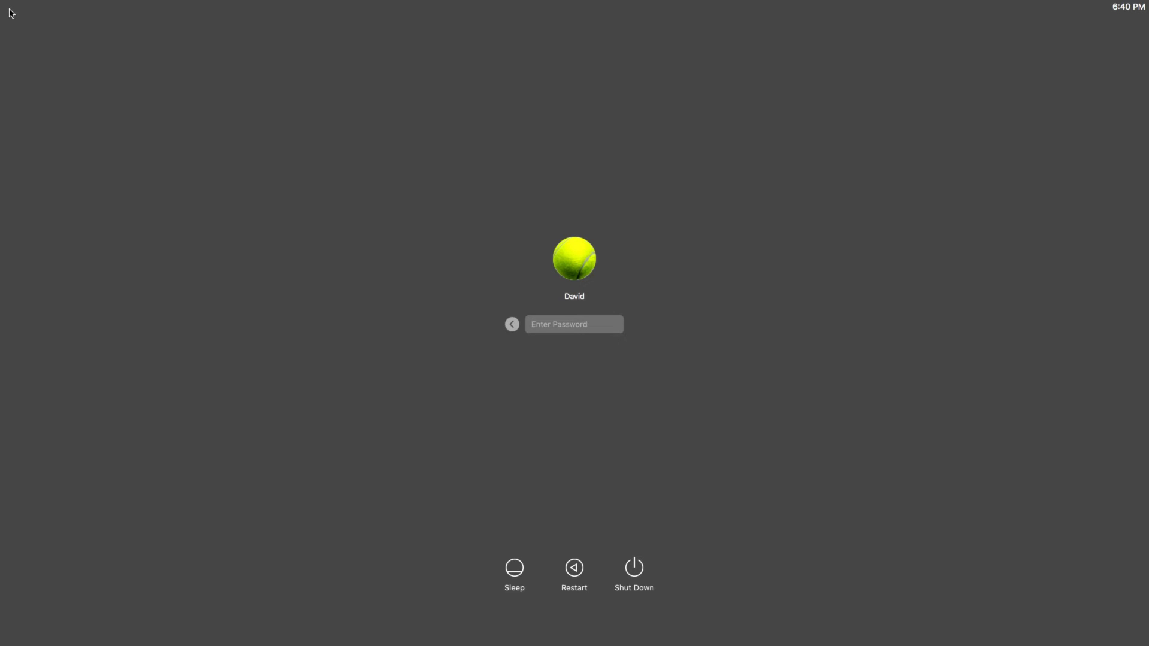
{"action": "type", "text": "******"}
{"action": "key", "text": "Return"}
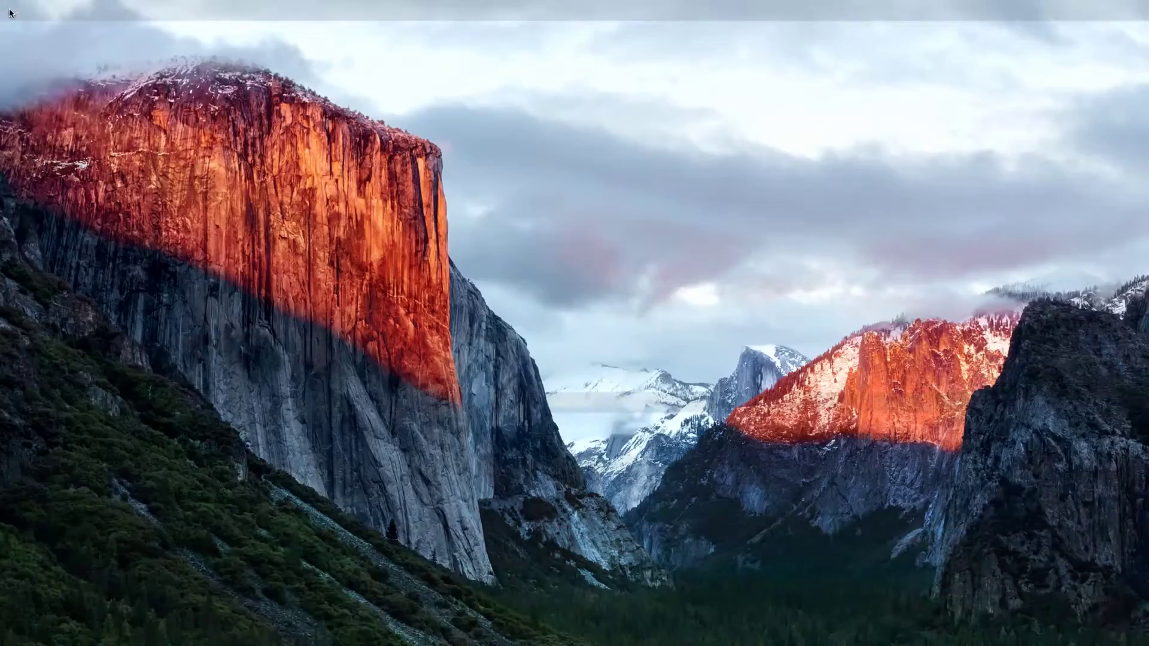